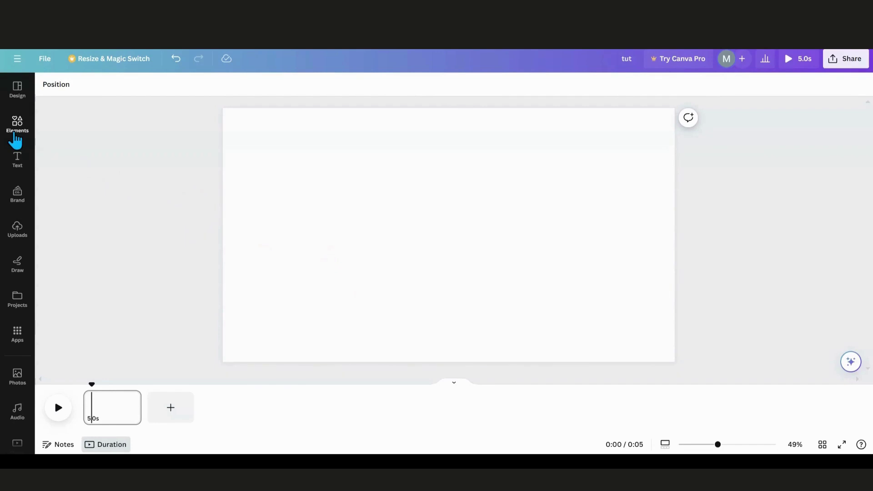
# Step: Browse the rectangle graphics in Elements and view the details of the white Educational Worksheet Geometric Shapes rectangle
pyautogui.click(15, 138)
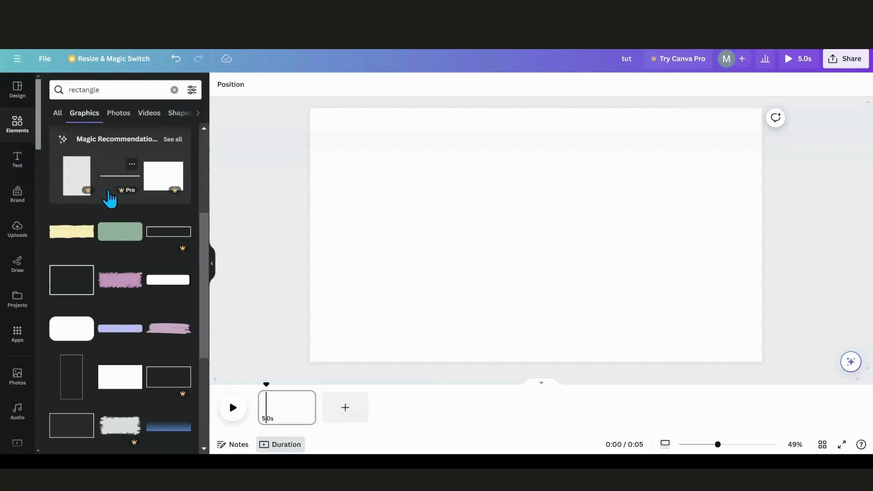
pyautogui.scroll(-3, 110, 197)
pyautogui.scroll(3, 110, 198)
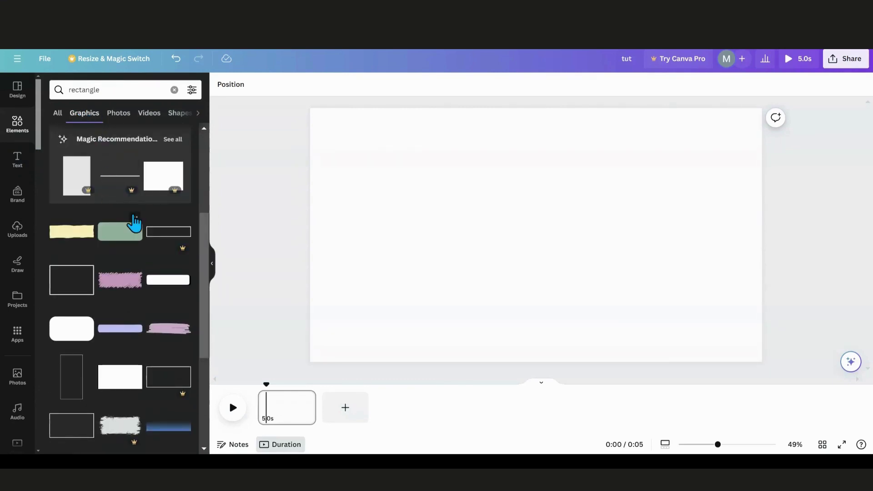
pyautogui.scroll(-2, 135, 223)
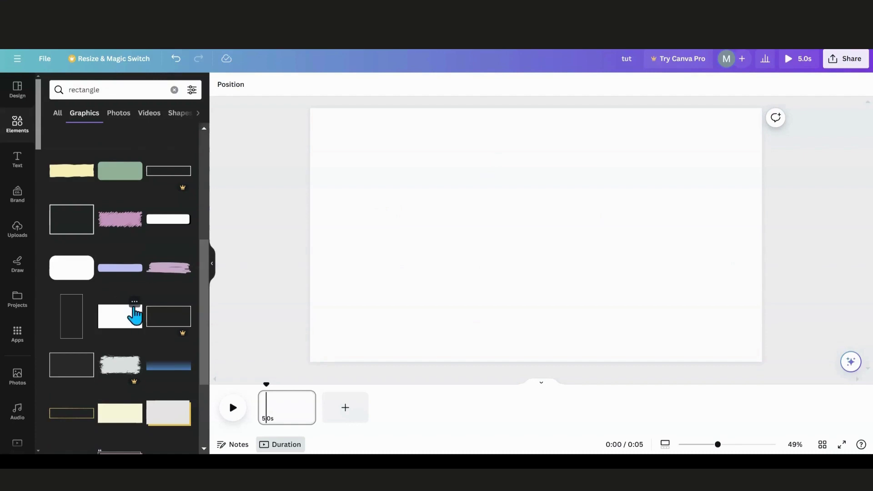
pyautogui.click(134, 301)
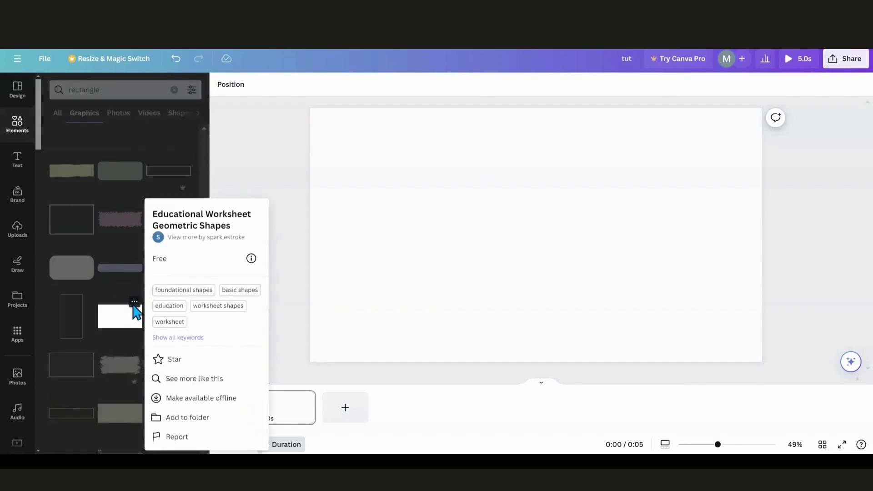
pyautogui.click(110, 279)
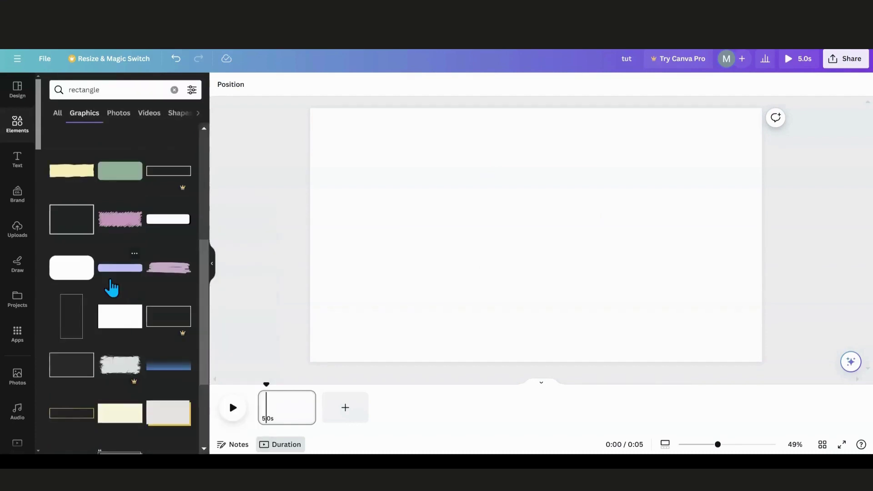
# Step: Add the upright white Rectangle Shape graphic to the page and move it slightly up and left of the centre
pyautogui.scroll(-3, 111, 288)
pyautogui.scroll(7, 111, 288)
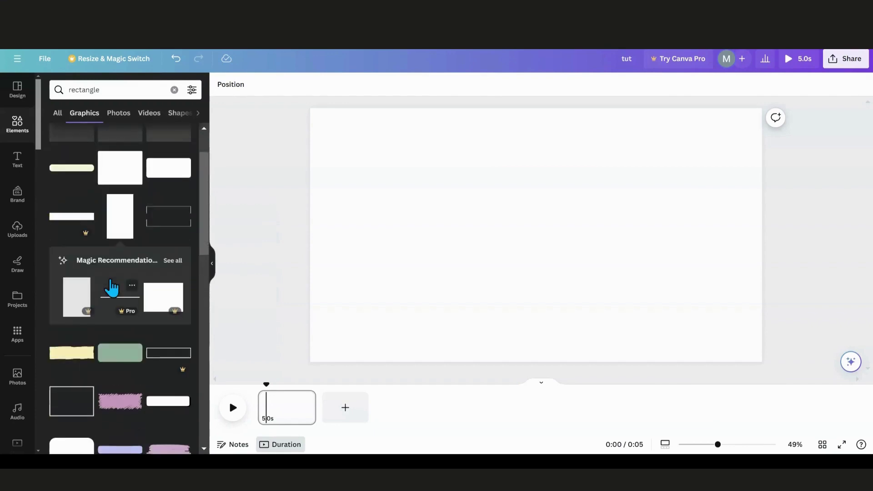
pyautogui.click(135, 202)
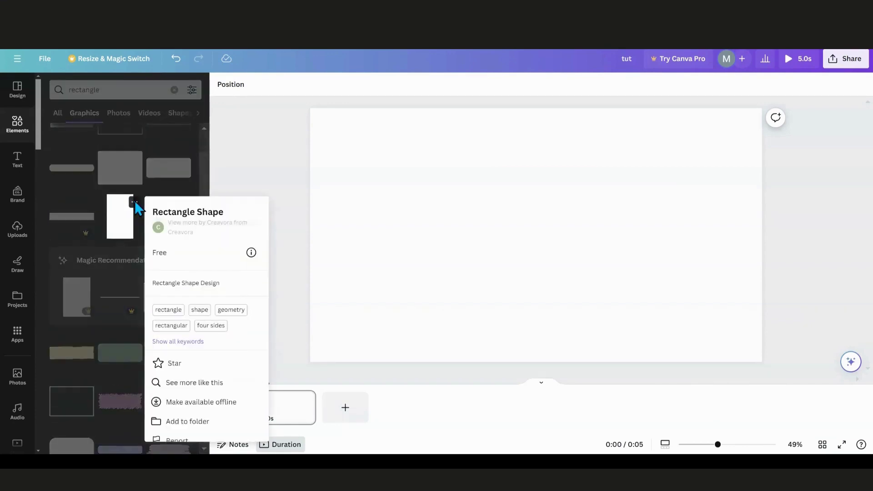
pyautogui.click(123, 230)
pyautogui.click(118, 229)
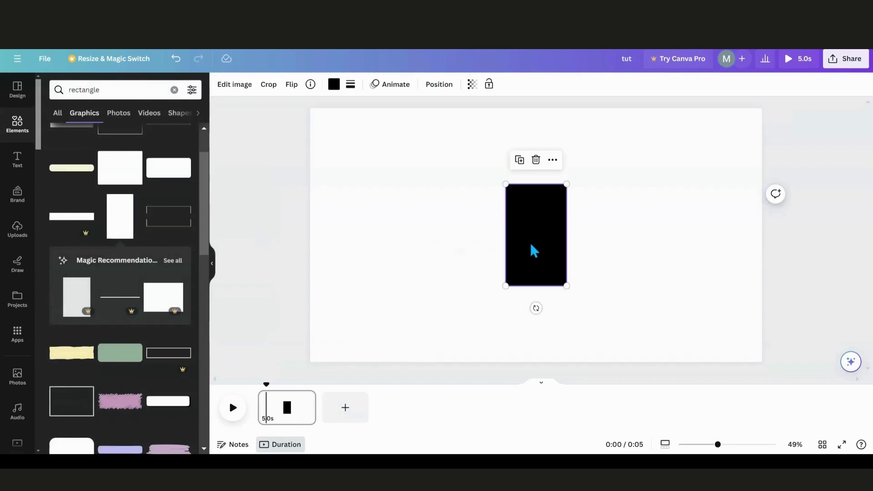
pyautogui.click(450, 255)
pyautogui.moveTo(524, 252); pyautogui.dragTo(474, 237)
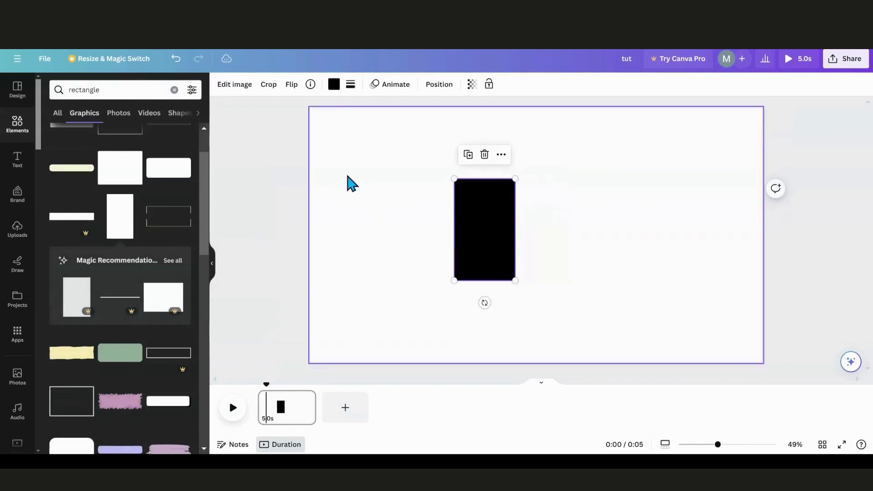
# Step: Change the black rectangle's fill to the default solid white
pyautogui.click(213, 265)
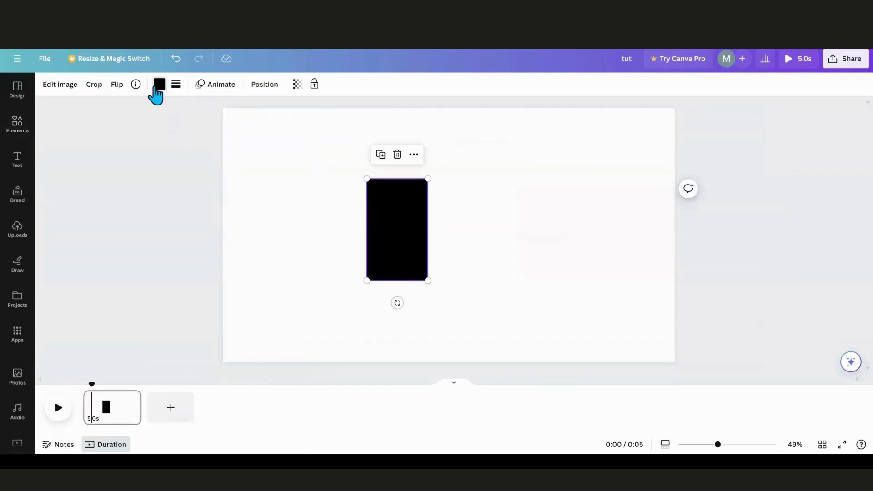
pyautogui.click(159, 85)
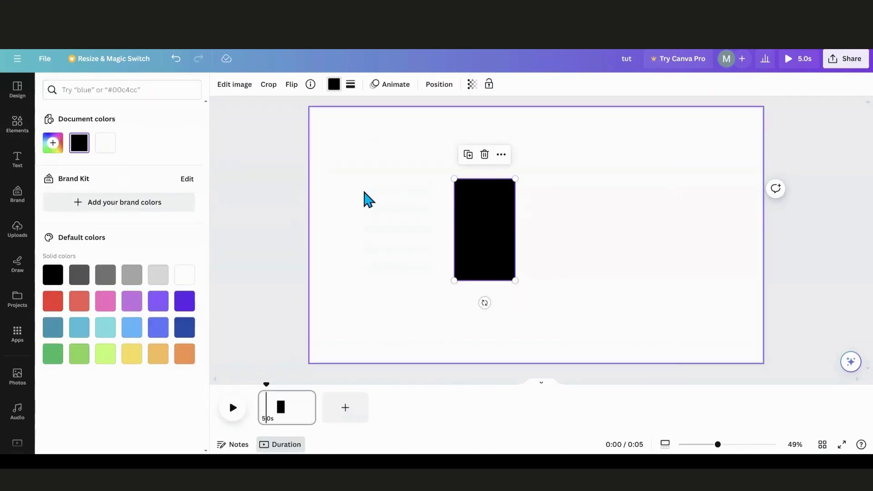
pyautogui.click(185, 277)
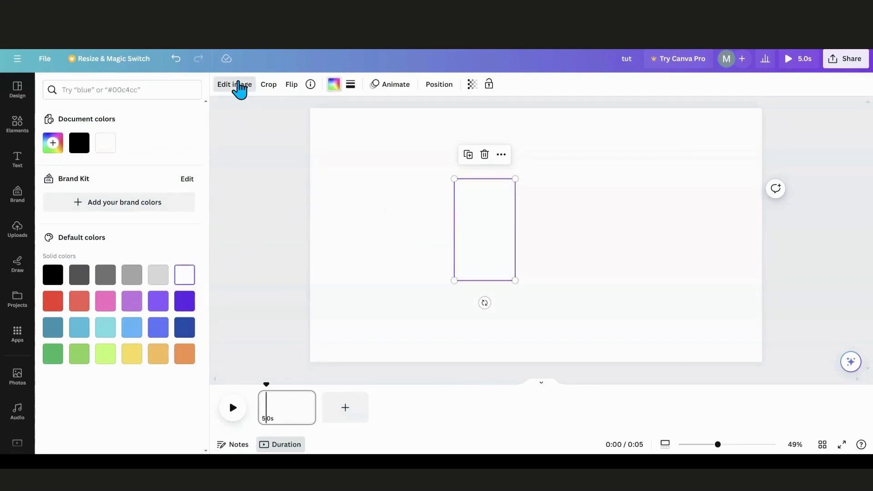
# Step: Apply the Cherry Duotone effect to the rectangle and open the effect's colour settings
pyautogui.click(238, 86)
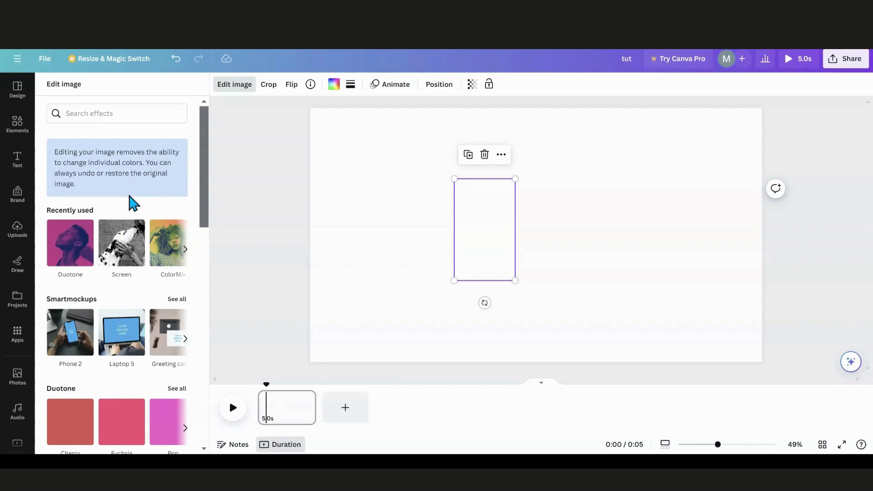
pyautogui.click(73, 257)
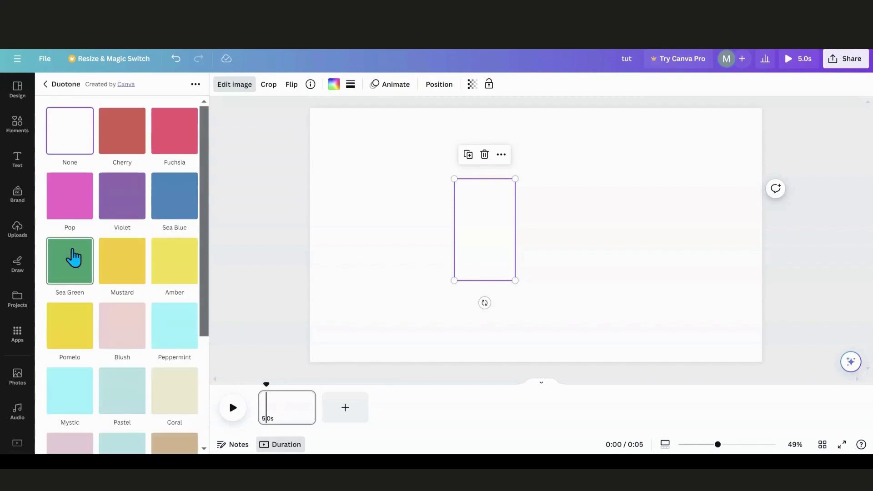
pyautogui.click(121, 138)
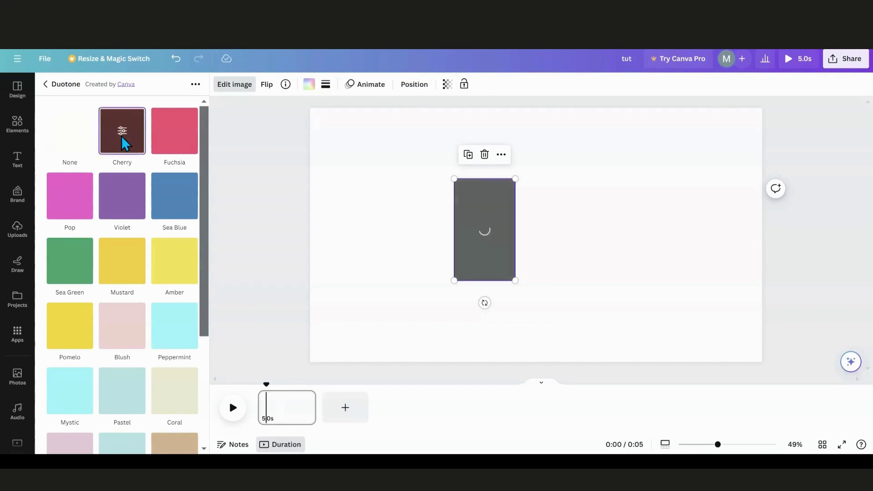
pyautogui.click(121, 131)
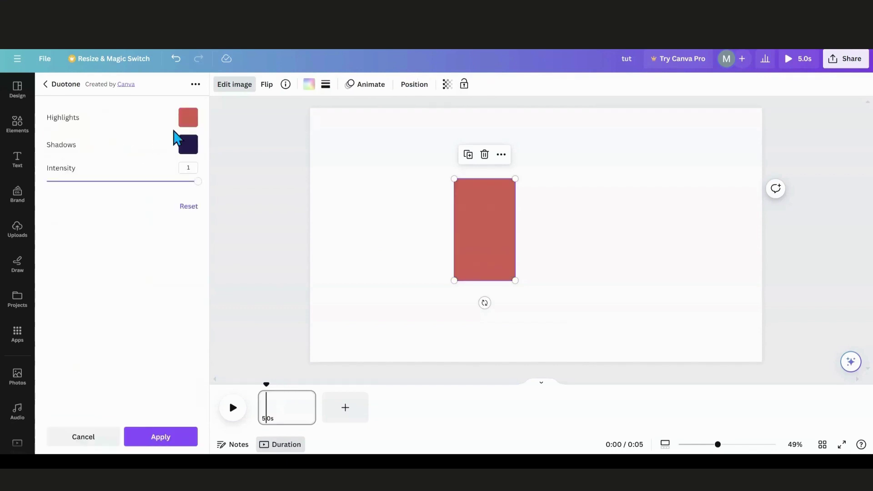
# Step: Set the Duotone highlights and shadows to white, apply the effect, and leave the image editing options
pyautogui.click(187, 119)
pyautogui.click(223, 174)
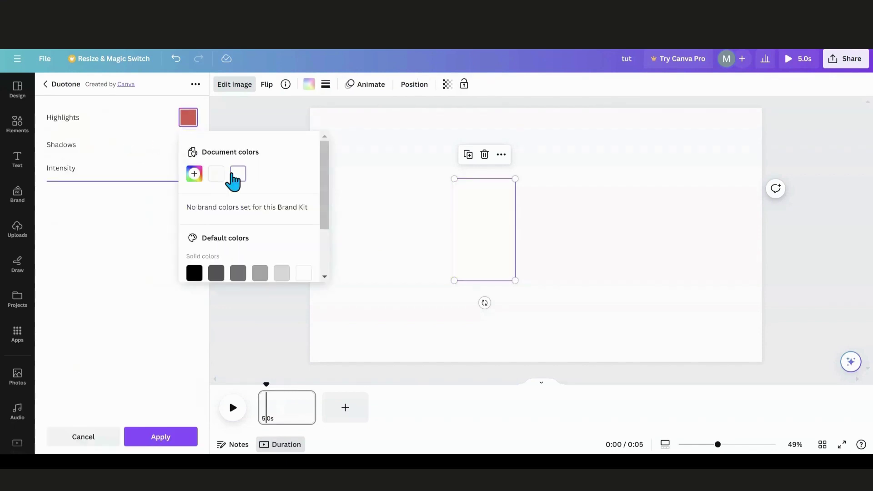
pyautogui.click(175, 148)
pyautogui.click(186, 148)
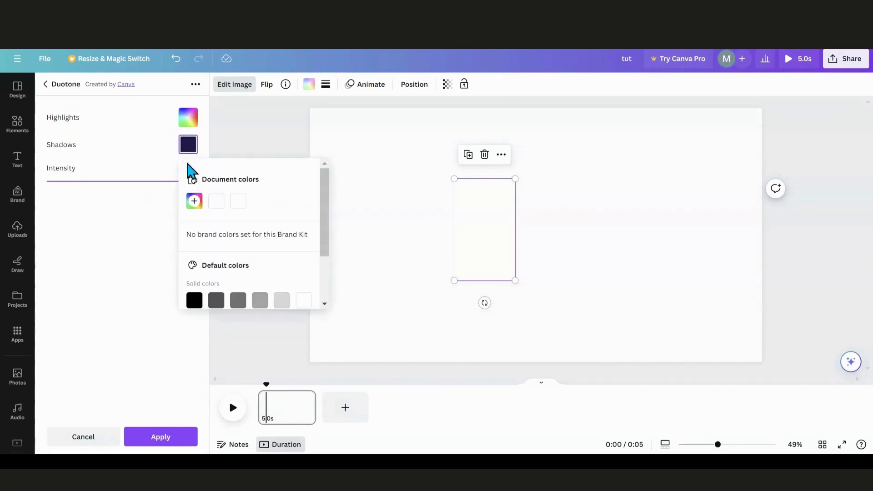
pyautogui.click(236, 201)
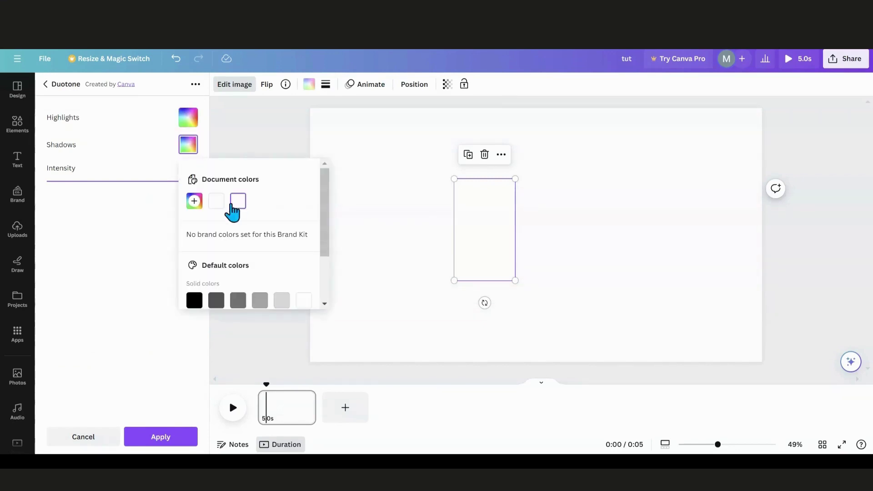
pyautogui.click(167, 440)
pyautogui.moveTo(241, 72)
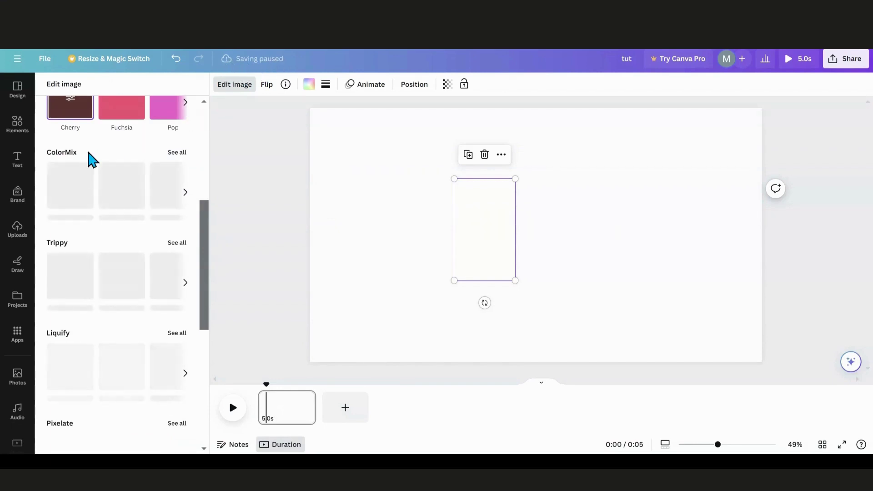
pyautogui.scroll(5, 69, 203)
pyautogui.click(112, 128)
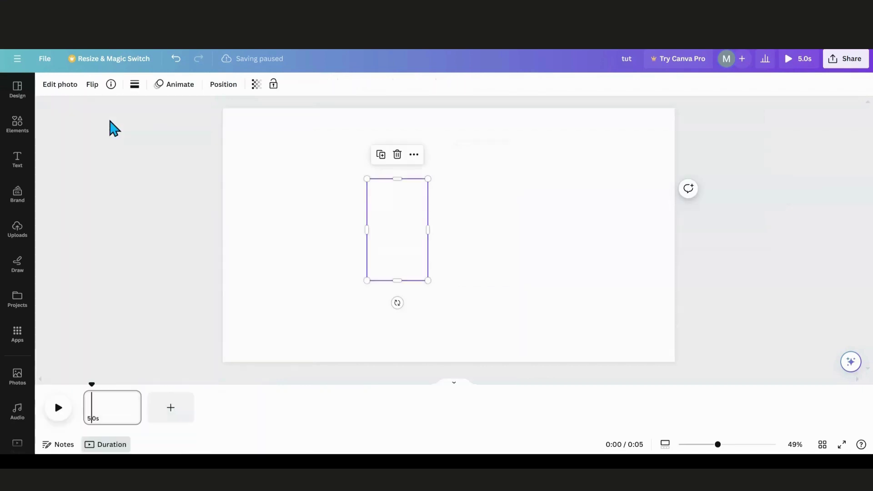
# Step: Apply a Drop shadow to the rectangle and rotate it a quarter turn counter-clockwise into landscape orientation
pyautogui.click(60, 84)
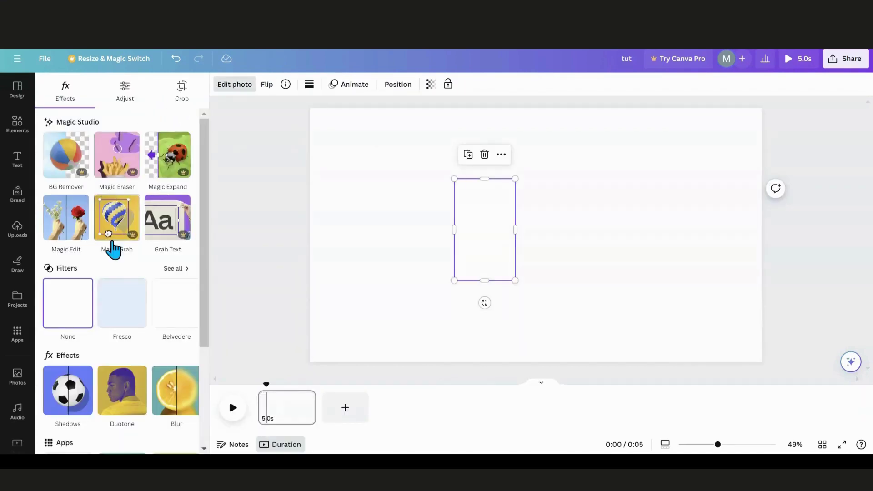
pyautogui.click(73, 395)
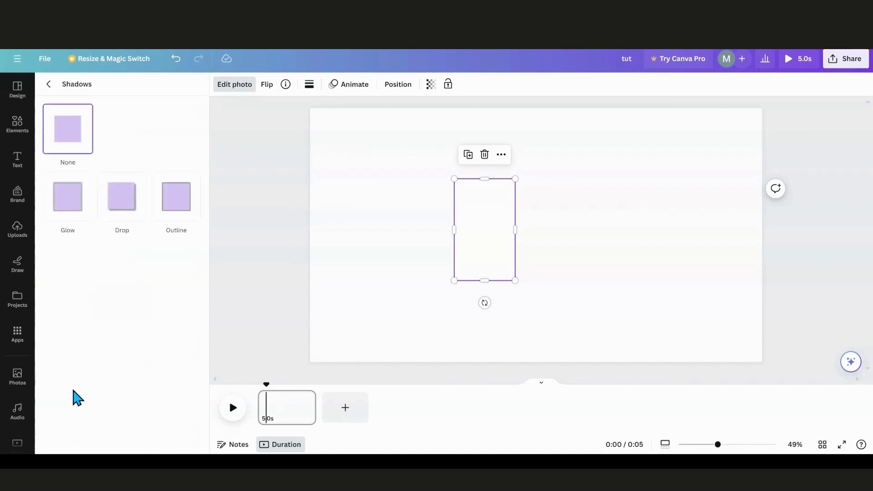
pyautogui.click(113, 210)
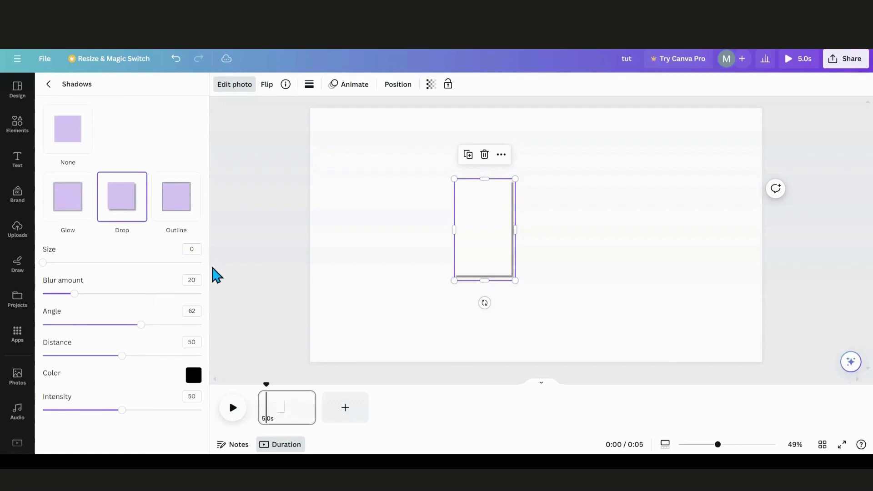
pyautogui.moveTo(485, 303); pyautogui.dragTo(545, 231)
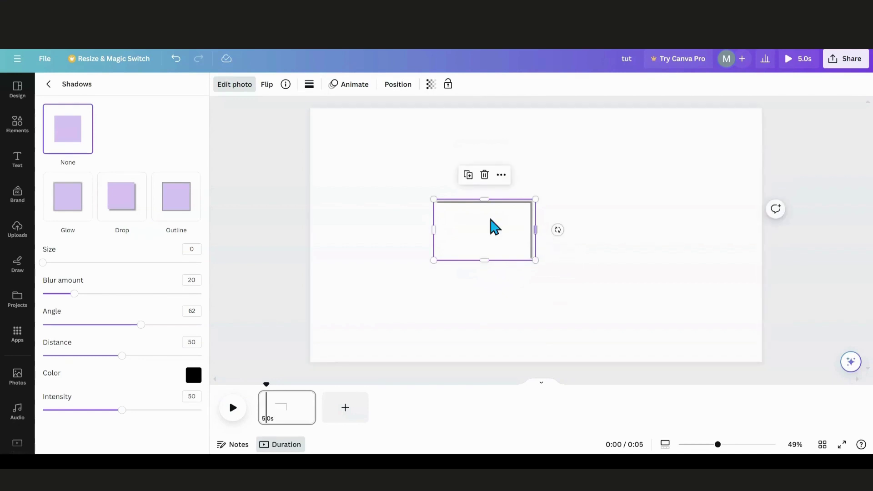
# Step: Soften the rectangle's drop shadow with blur amount 28, intensity 17 and distance 47
pyautogui.moveTo(73, 297); pyautogui.dragTo(88, 296)
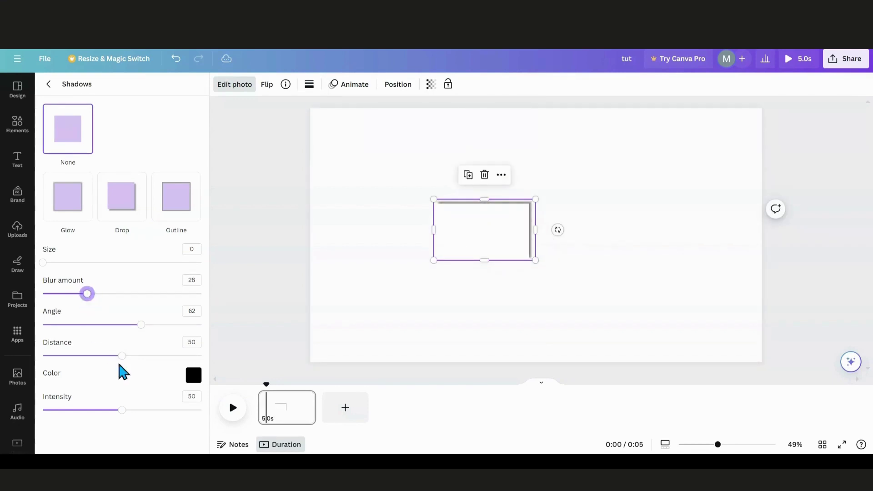
pyautogui.moveTo(123, 411); pyautogui.dragTo(70, 411)
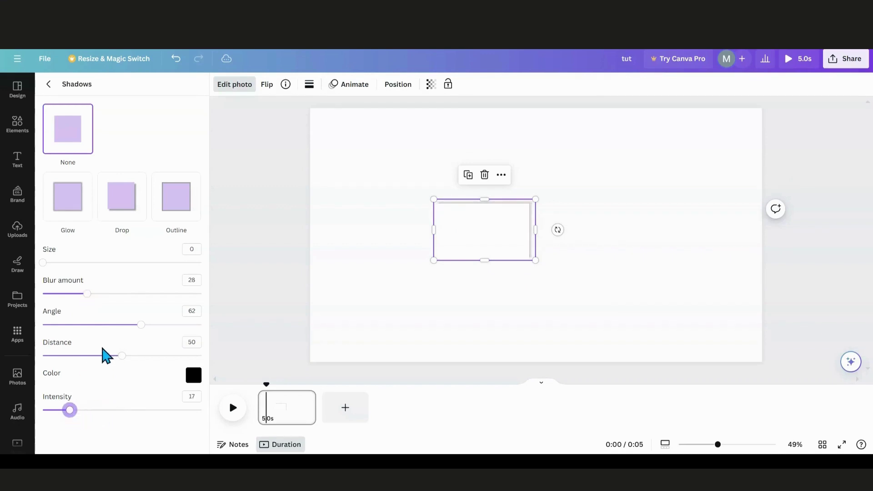
pyautogui.moveTo(118, 357)
pyautogui.mouseDown()
pyautogui.moveTo(144, 357)
pyautogui.moveTo(117, 356)
pyautogui.mouseUp()
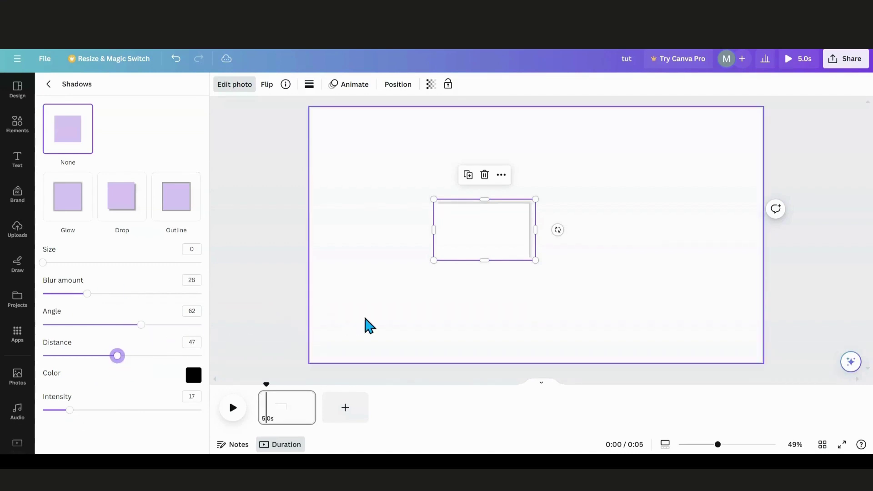
pyautogui.click(370, 326)
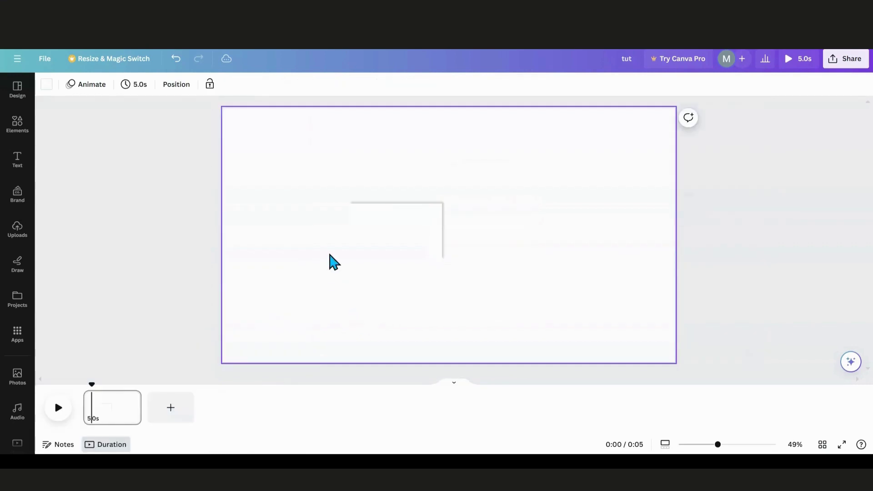
# Step: Enlarge the shadowed rectangle to about two thirds of the page width and reposition it near the page centre
pyautogui.click(384, 232)
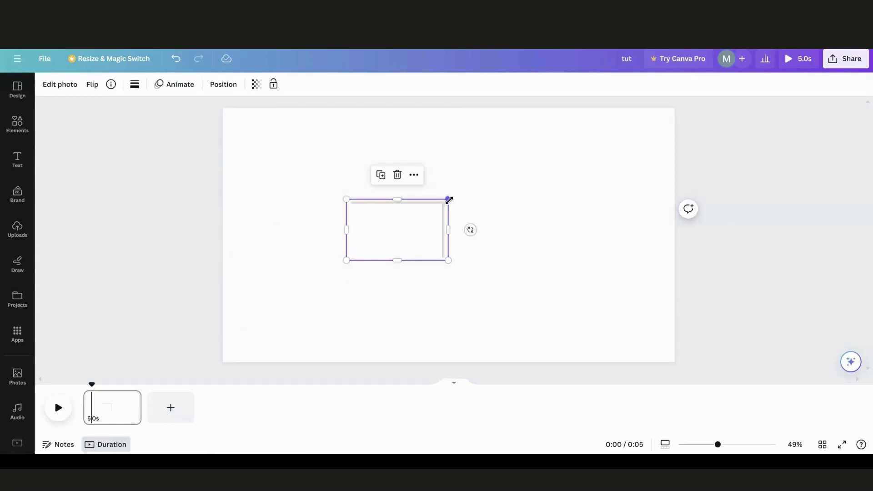
pyautogui.moveTo(449, 199); pyautogui.dragTo(524, 162)
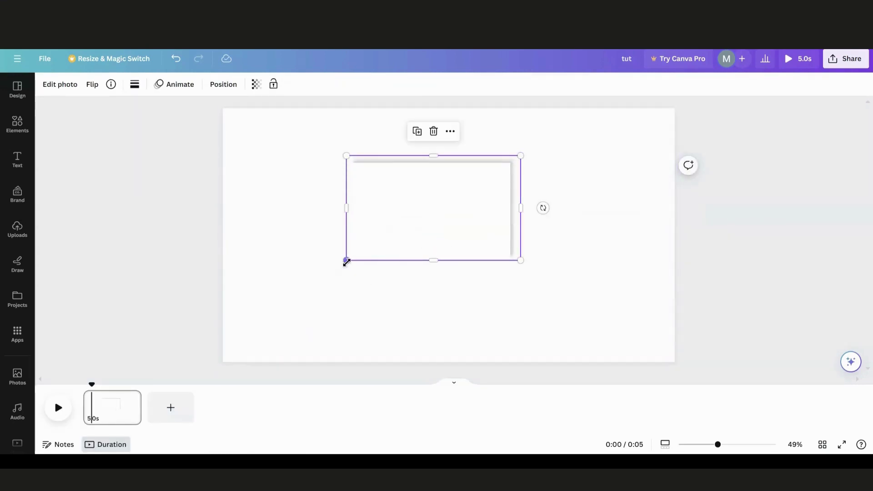
pyautogui.moveTo(347, 262); pyautogui.dragTo(259, 314)
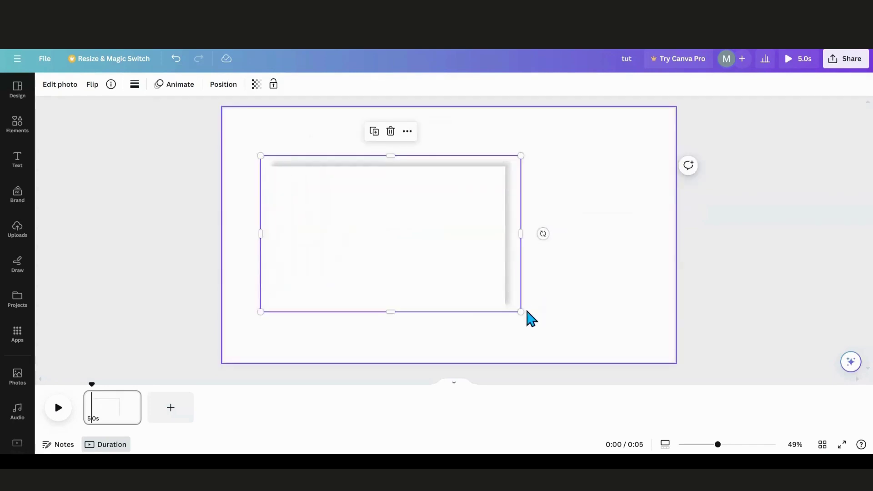
pyautogui.moveTo(520, 312); pyautogui.dragTo(555, 333)
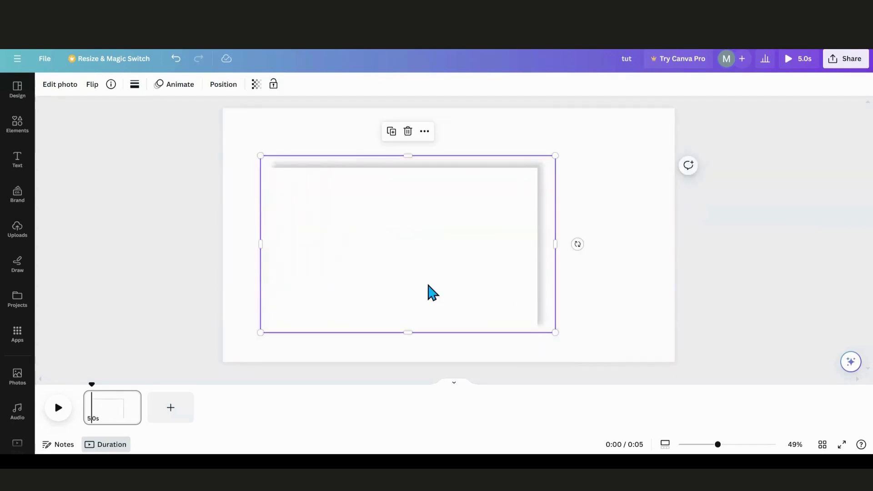
pyautogui.moveTo(430, 293); pyautogui.dragTo(444, 279)
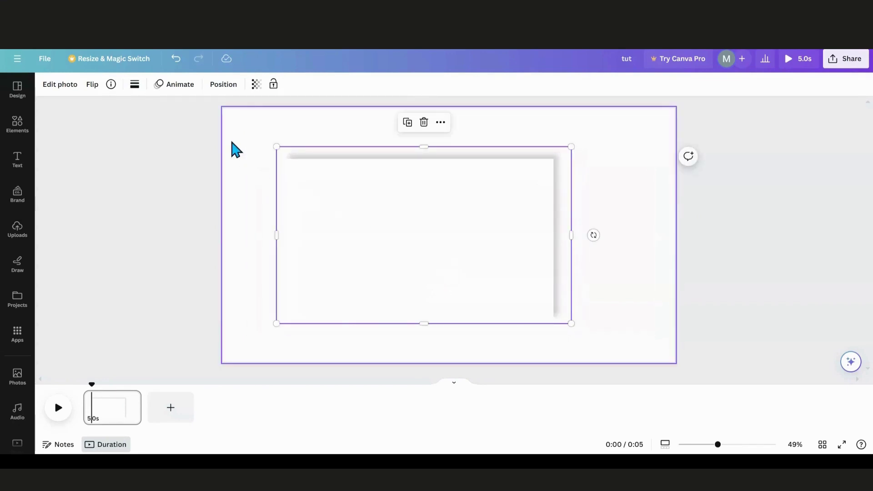
pyautogui.moveTo(348, 231); pyautogui.dragTo(405, 225)
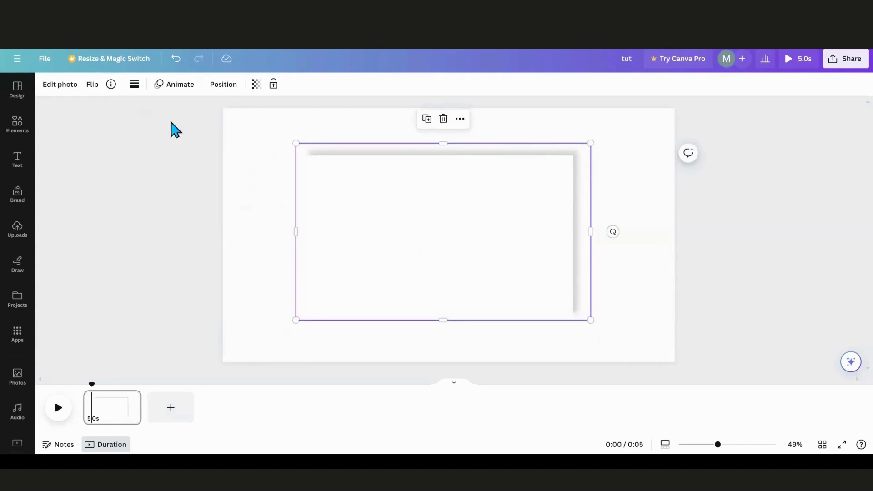
# Step: Change the page background to a custom off-white, #F8F8F8
pyautogui.click(251, 166)
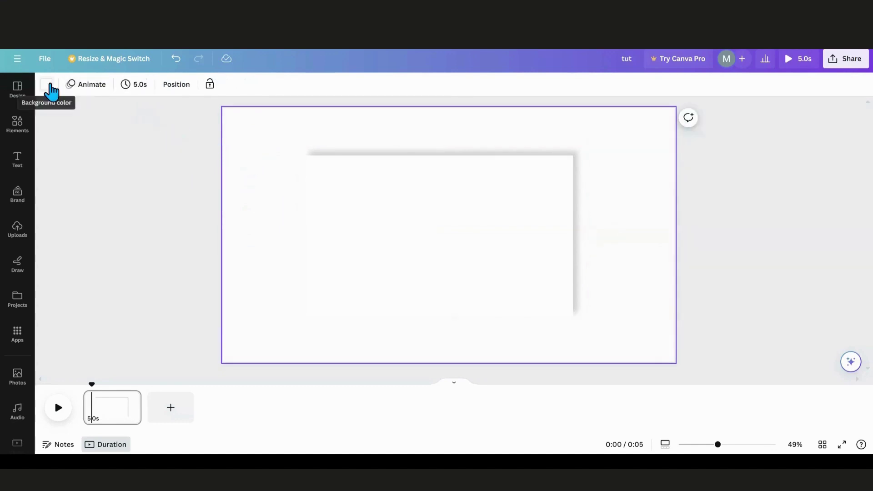
pyautogui.click(48, 86)
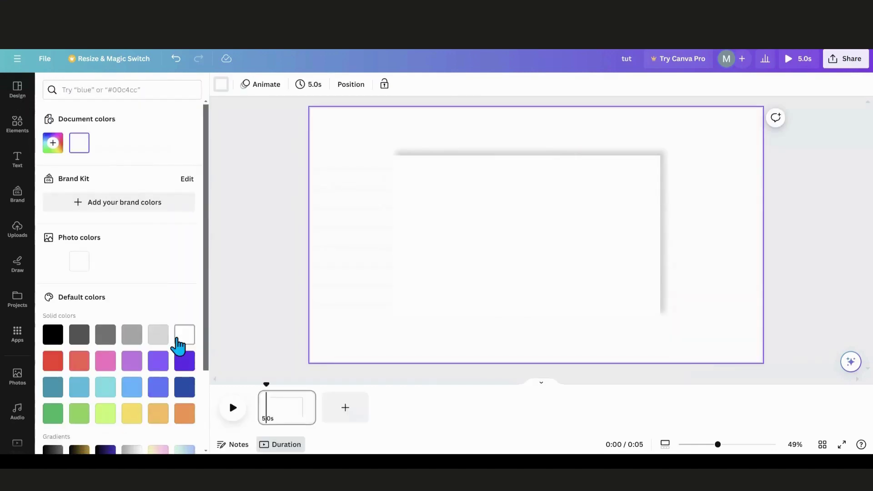
pyautogui.click(177, 339)
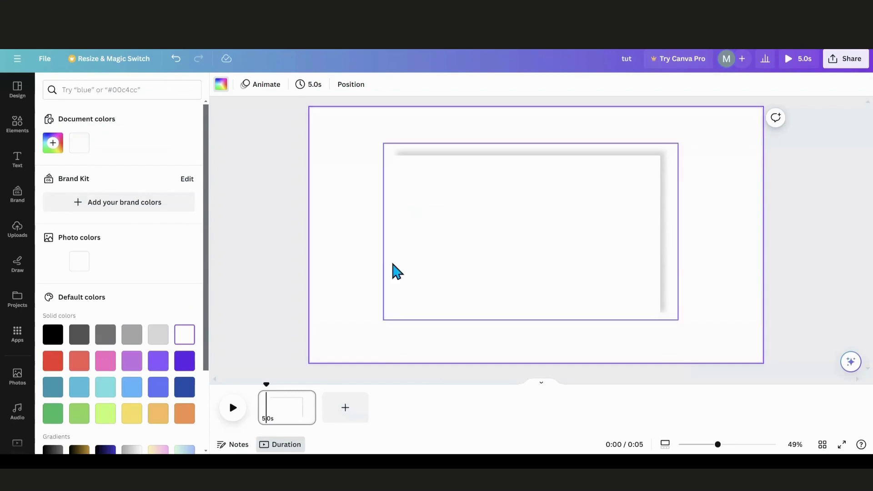
pyautogui.click(52, 143)
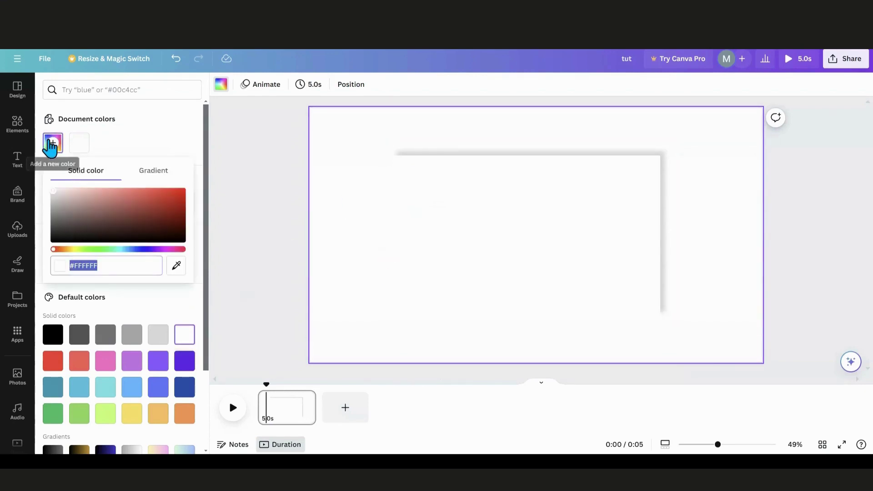
pyautogui.click(53, 192)
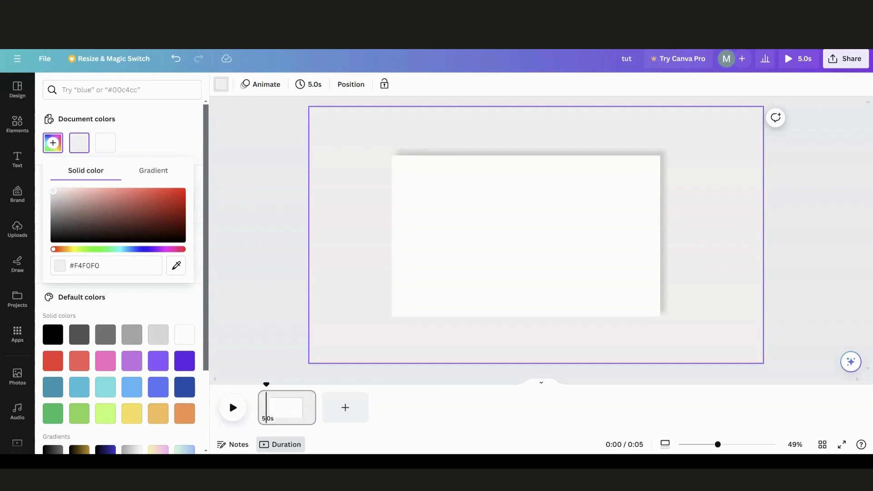
pyautogui.click(50, 190)
pyautogui.click(50, 191)
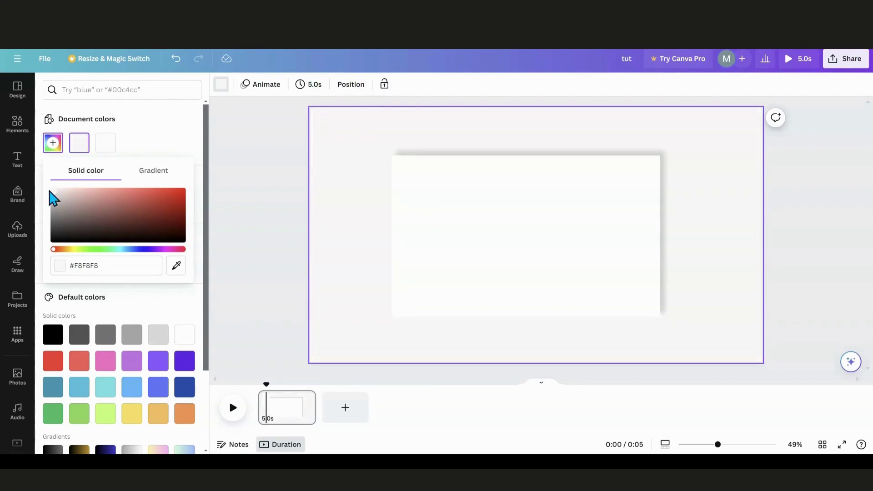
pyautogui.click(318, 245)
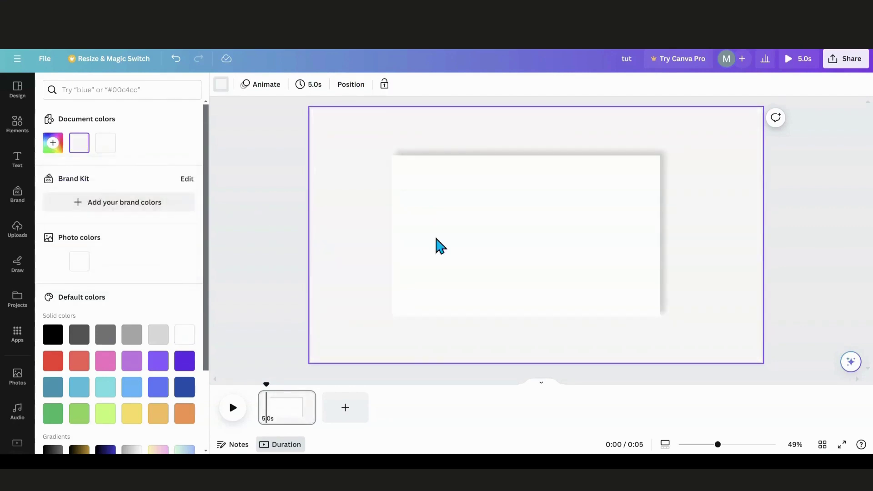
# Step: Reposition the white rectangle near the page centre and set the recently used wood plank photo as the page background
pyautogui.click(489, 247)
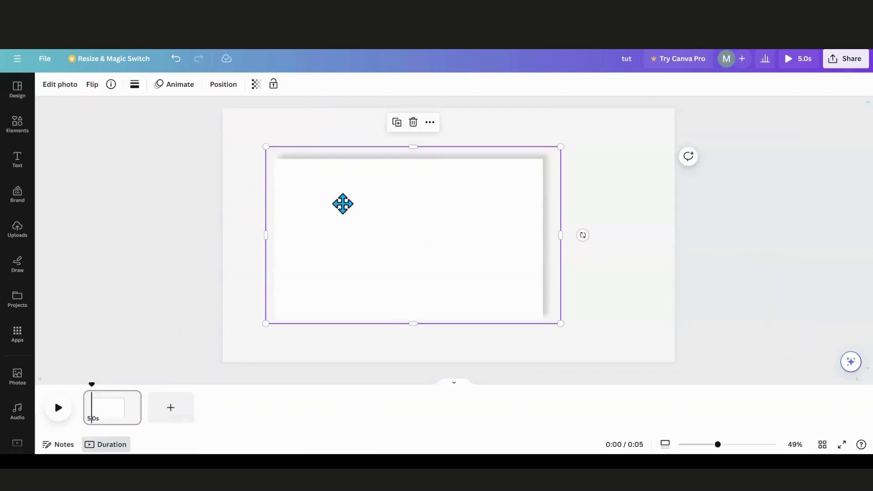
pyautogui.moveTo(341, 202); pyautogui.dragTo(365, 214)
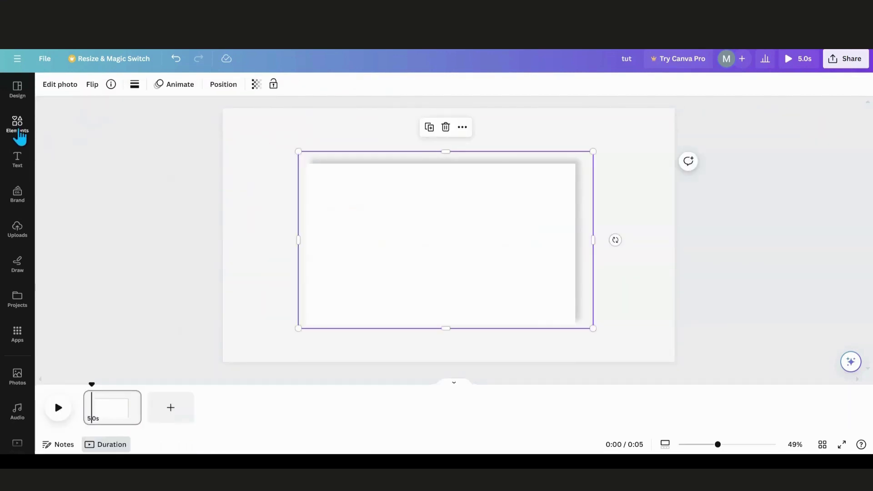
pyautogui.click(18, 132)
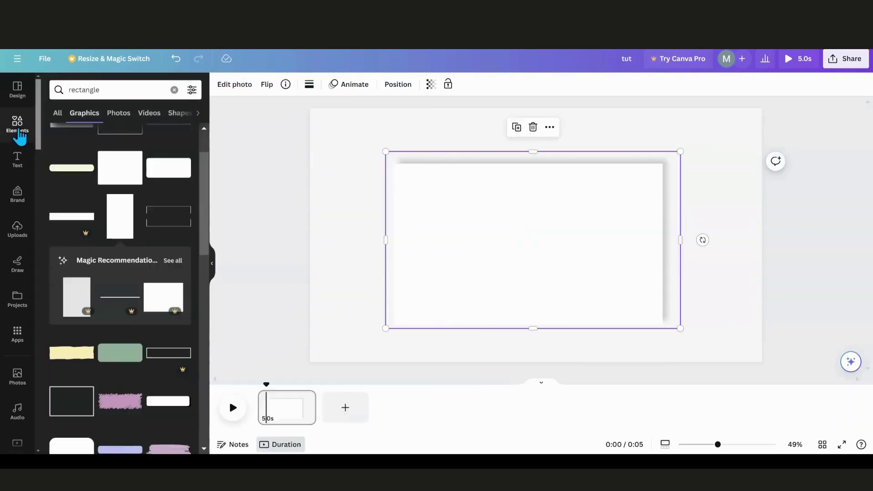
pyautogui.click(173, 90)
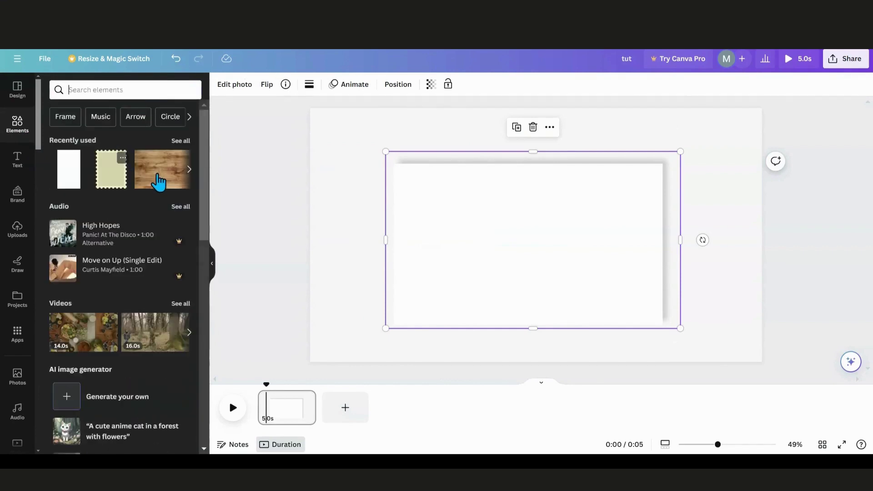
pyautogui.click(160, 181)
pyautogui.click(552, 162)
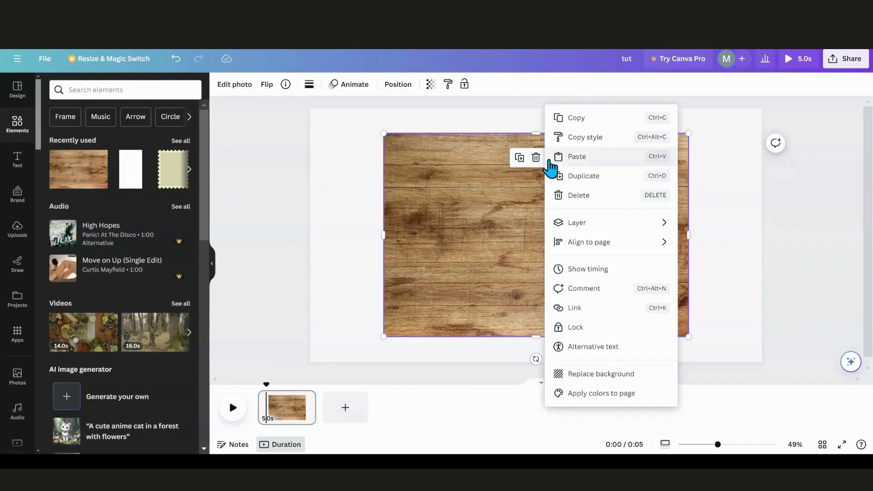
pyautogui.click(610, 375)
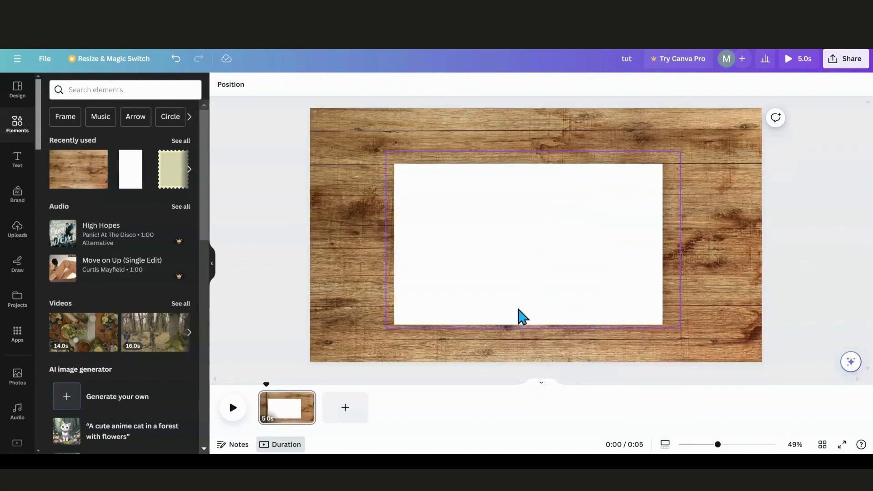
# Step: Shift the white rectangle slightly upward on the wood background
pyautogui.click(528, 274)
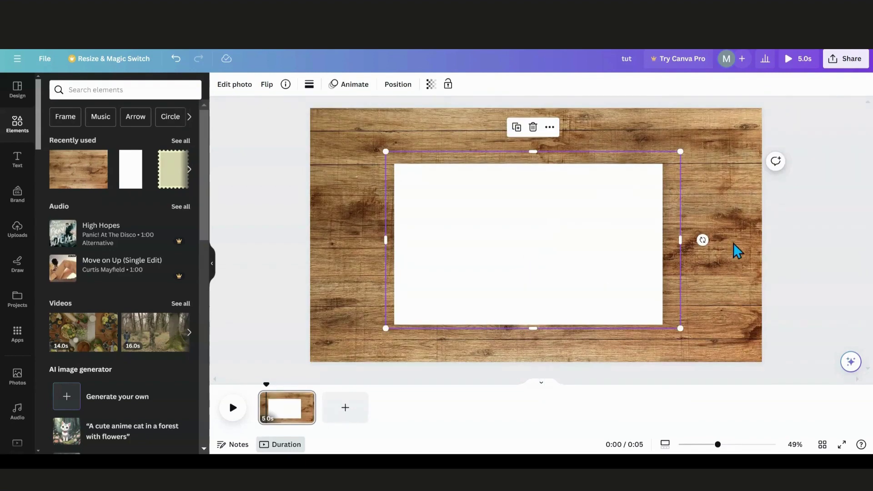
pyautogui.moveTo(701, 229); pyautogui.dragTo(690, 246)
pyautogui.moveTo(514, 273); pyautogui.dragTo(506, 263)
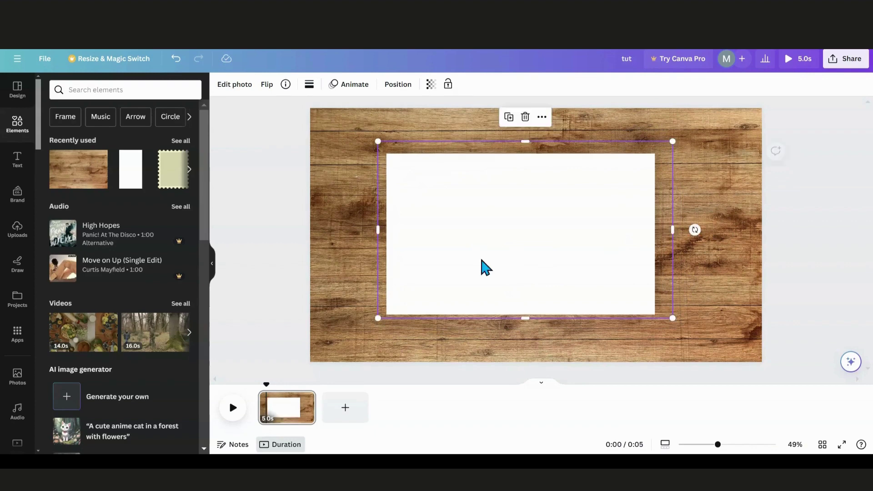
# Step: Add the letter frames D, U, B and A from the recently used elements and move the white rectangle to the page's upper-left corner
pyautogui.click(174, 142)
pyautogui.scroll(-5, 81, 273)
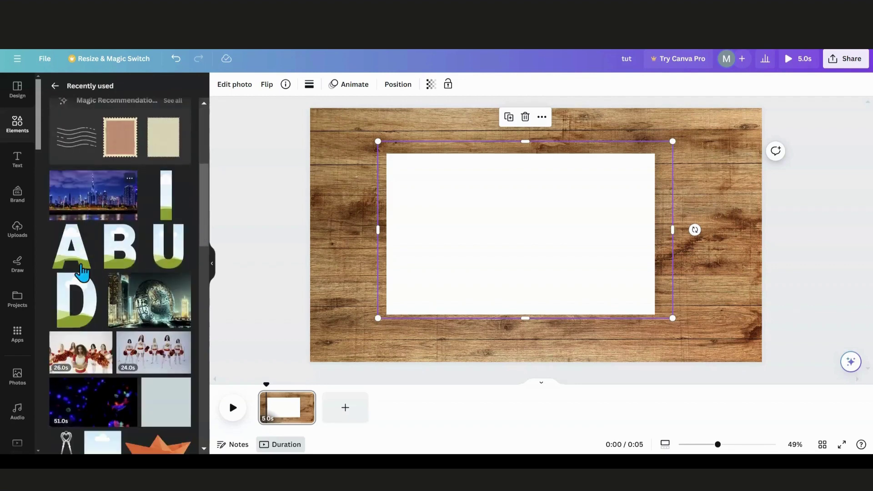
pyautogui.click(69, 315)
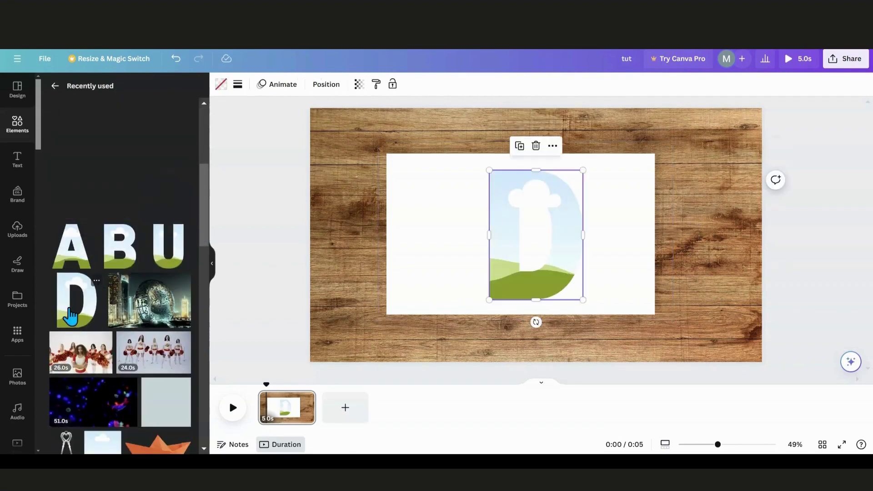
pyautogui.moveTo(407, 228); pyautogui.dragTo(253, 117)
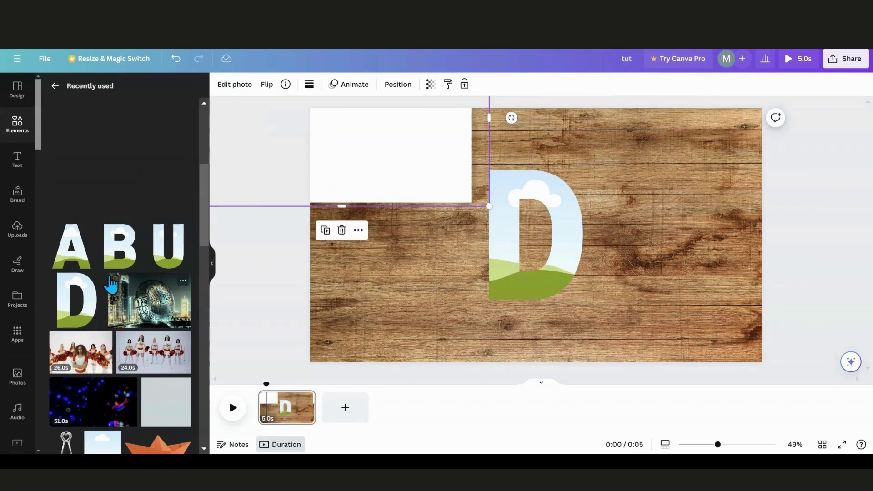
pyautogui.click(131, 263)
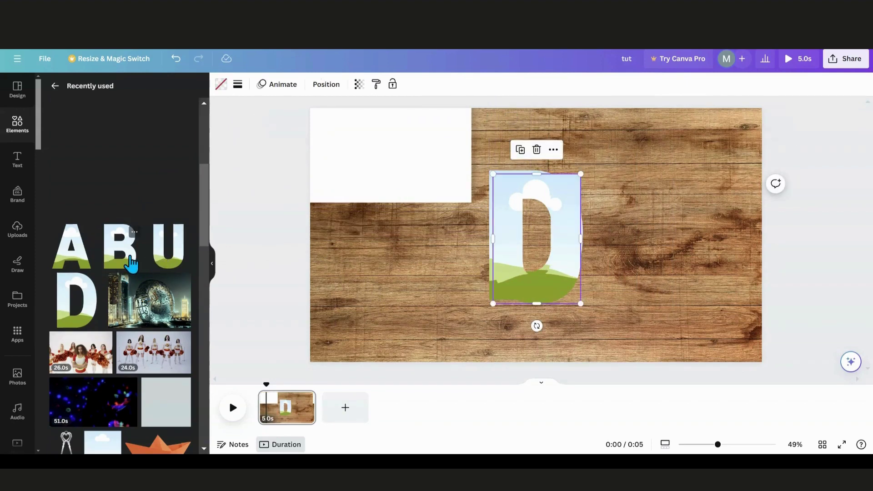
pyautogui.click(79, 261)
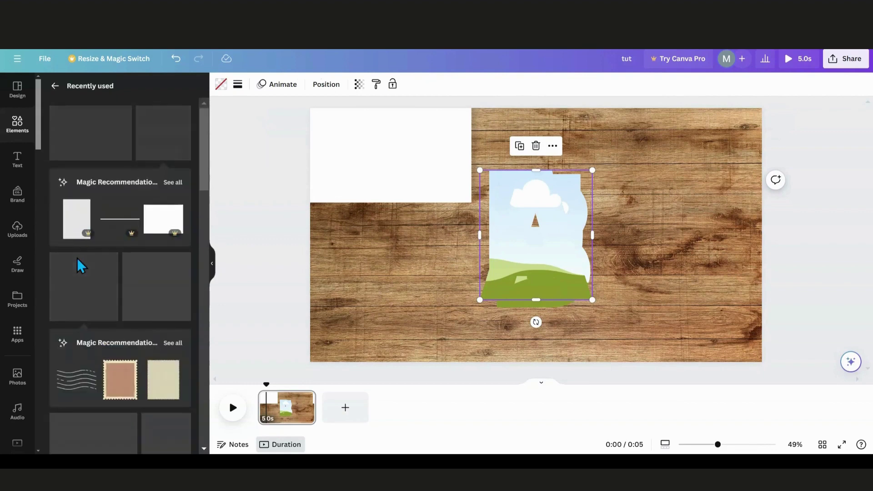
# Step: Find the letter I frame among the recently used elements and add it to the page
pyautogui.scroll(-10, 77, 258)
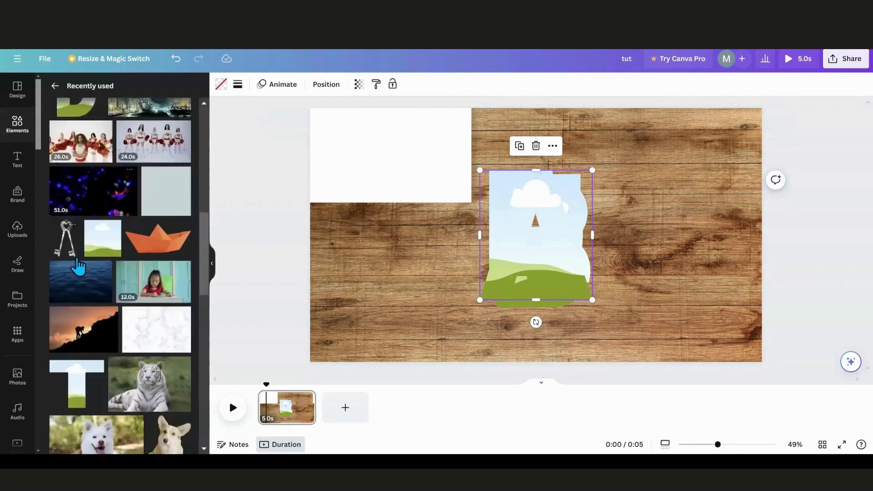
pyautogui.scroll(-10, 78, 266)
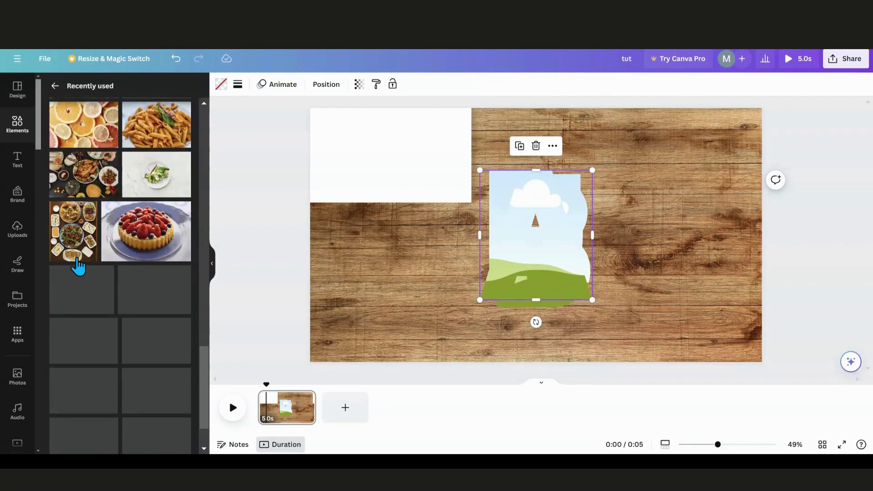
pyautogui.scroll(-5, 78, 265)
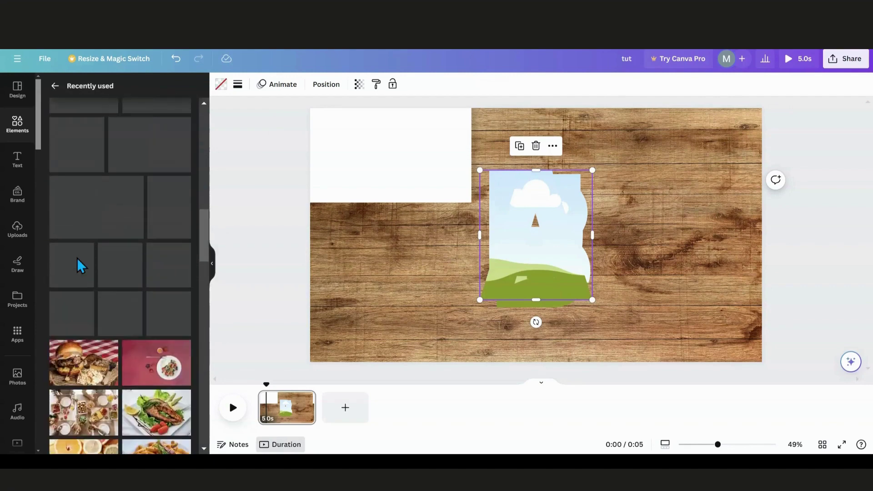
pyautogui.scroll(10, 79, 266)
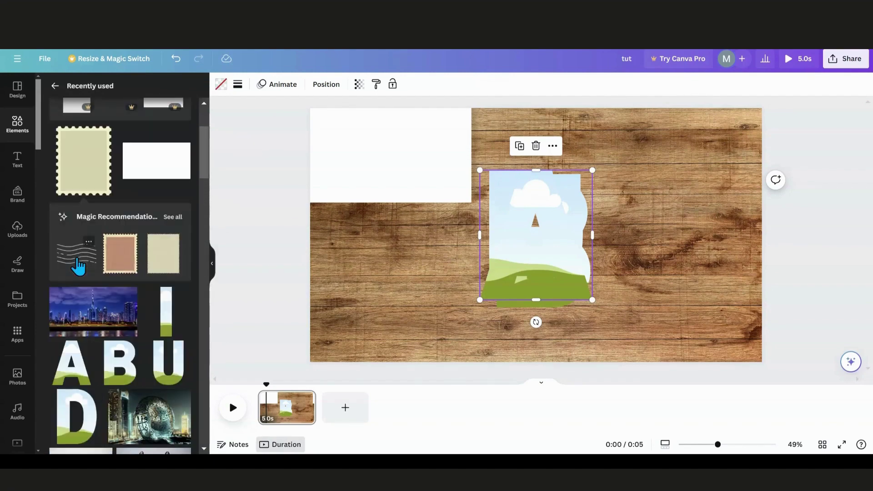
pyautogui.click(160, 324)
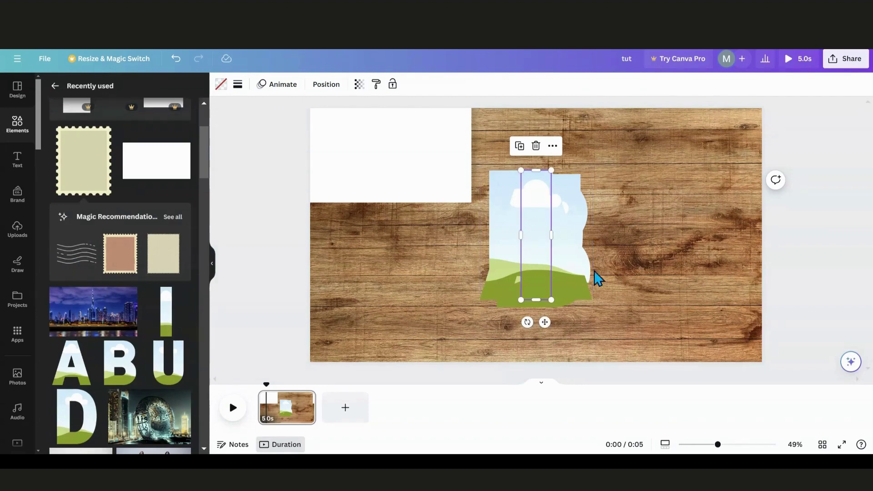
# Step: Spread the I and A frames apart, and gather them with the B frame back over the other letters
pyautogui.moveTo(541, 255); pyautogui.dragTo(636, 271)
pyautogui.moveTo(523, 273); pyautogui.dragTo(435, 303)
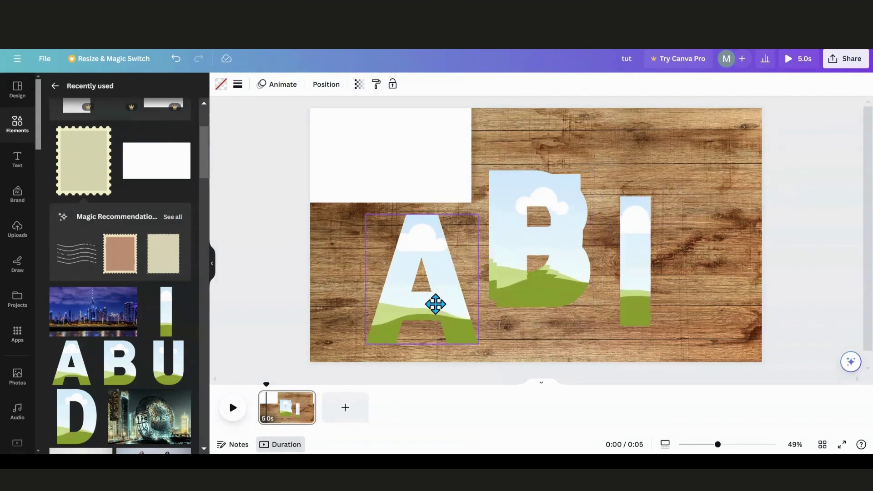
pyautogui.moveTo(570, 299); pyautogui.dragTo(536, 275)
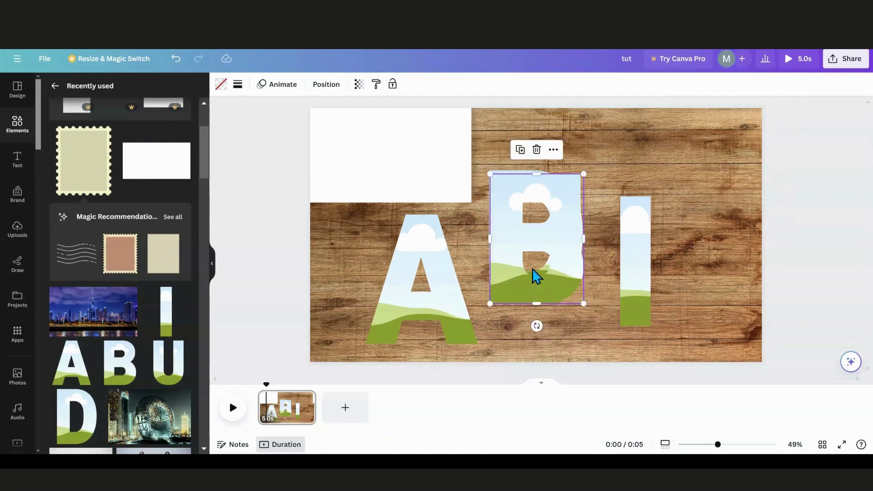
pyautogui.click(448, 313)
pyautogui.moveTo(448, 316); pyautogui.dragTo(550, 260)
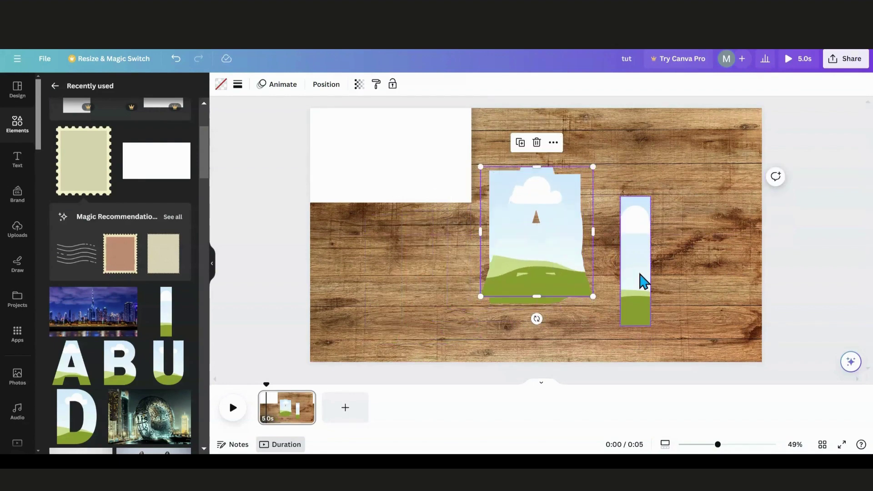
pyautogui.moveTo(643, 282); pyautogui.dragTo(545, 252)
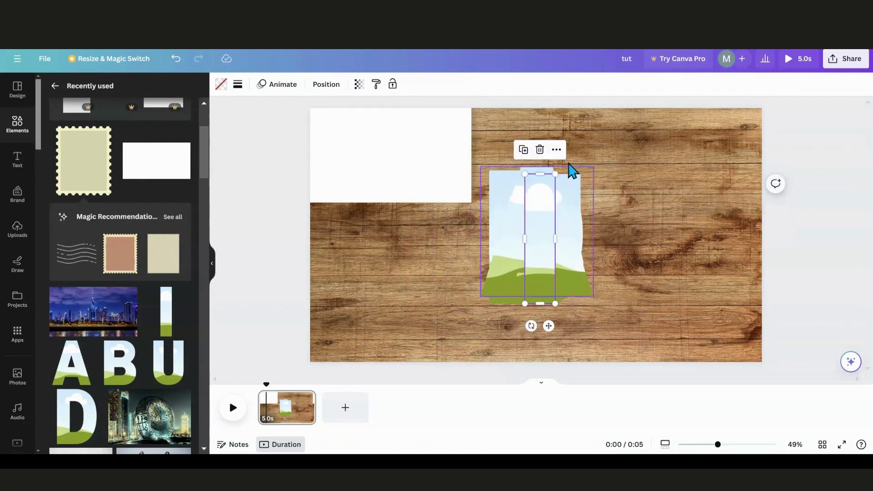
# Step: Select all five stacked letter frames and align them to each other by middle and center
pyautogui.moveTo(586, 151); pyautogui.dragTo(472, 291)
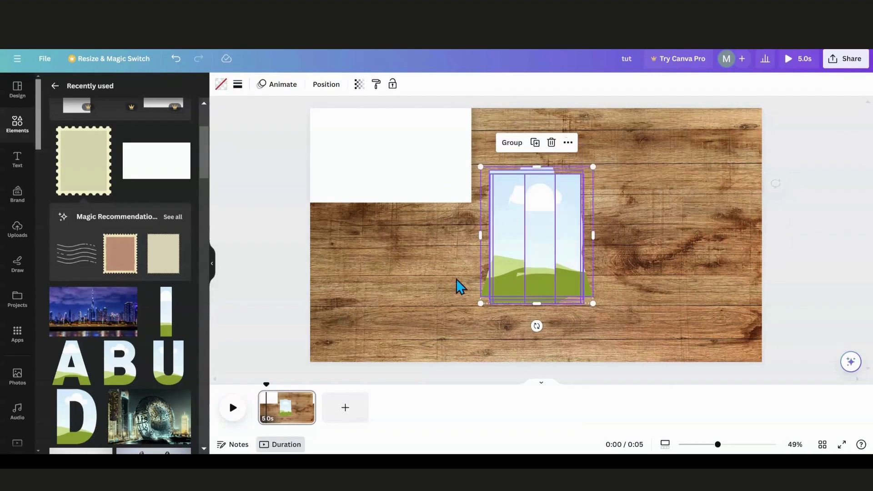
pyautogui.click(324, 86)
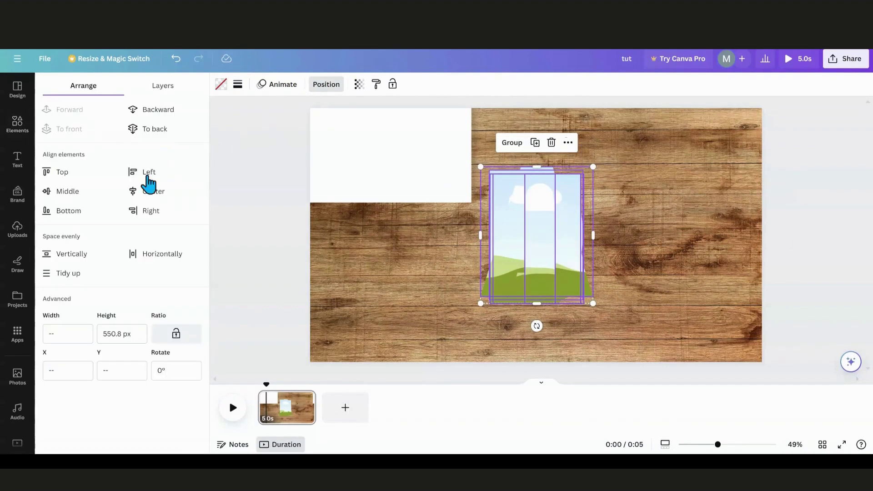
pyautogui.click(56, 191)
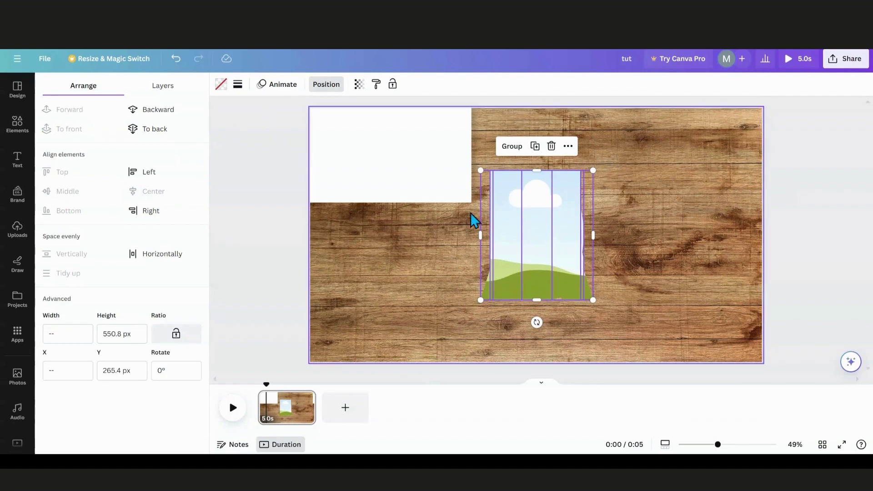
# Step: Move the white rectangle further up off the page and resize the stacked letter frames together to about 609 px high
pyautogui.moveTo(480, 170); pyautogui.dragTo(492, 183)
pyautogui.moveTo(413, 183); pyautogui.dragTo(427, 140)
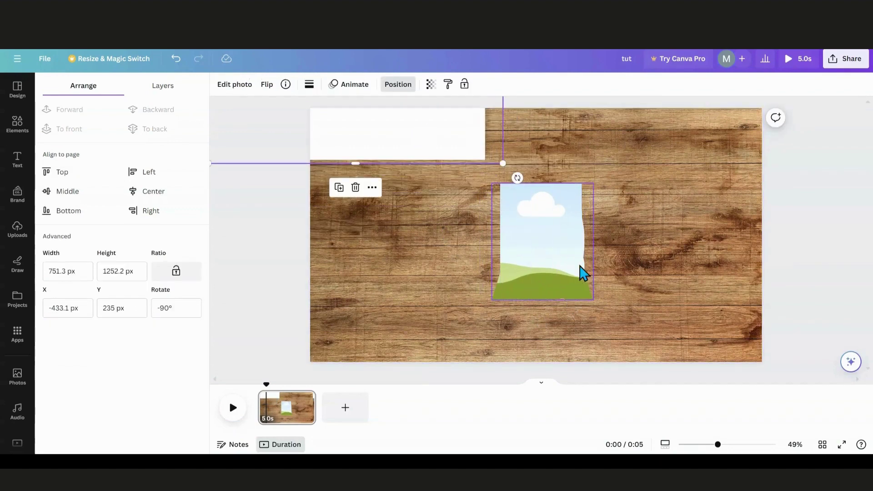
pyautogui.click(584, 146)
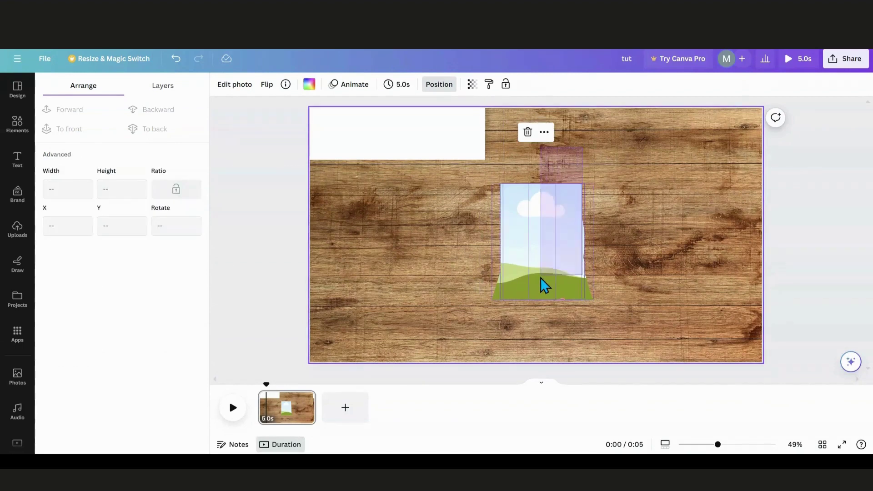
pyautogui.click(564, 293)
pyautogui.moveTo(593, 300); pyautogui.dragTo(614, 327)
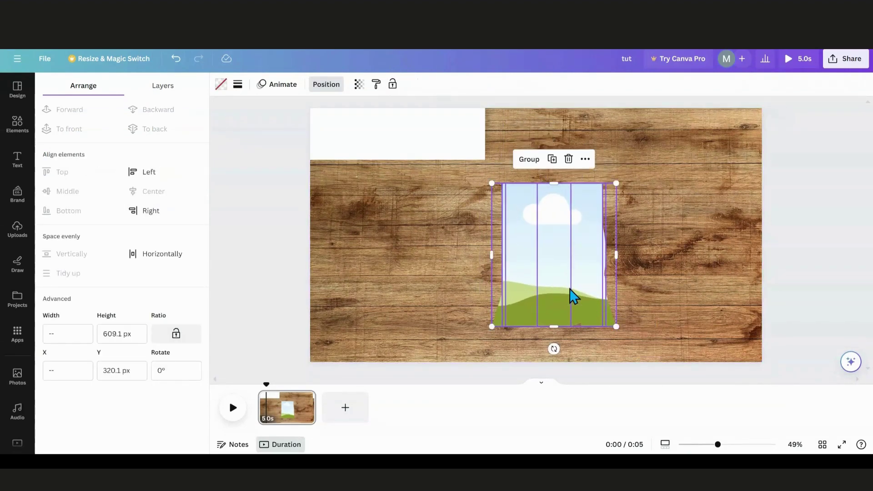
# Step: Spread the stacked letter frames across the page in the order D, U, B, A, I to spell DUBAI
pyautogui.click(630, 276)
pyautogui.moveTo(566, 296); pyautogui.dragTo(648, 285)
pyautogui.moveTo(400, 283); pyautogui.dragTo(633, 271)
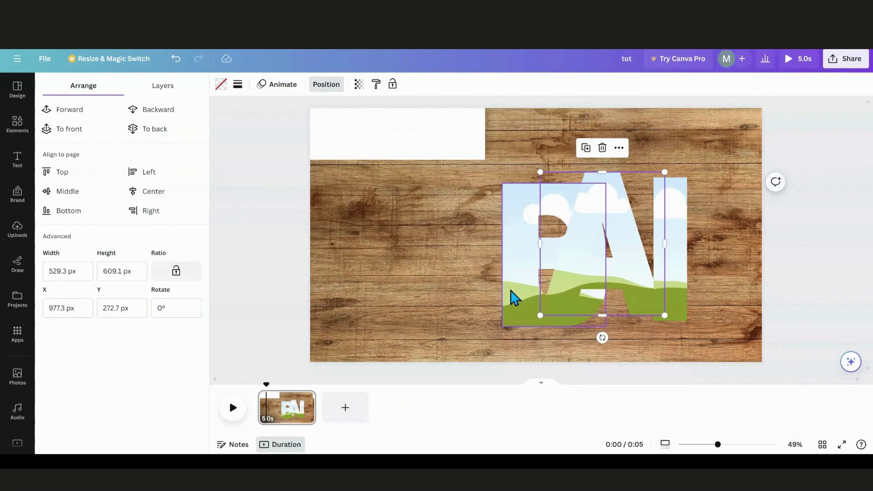
pyautogui.moveTo(513, 298); pyautogui.dragTo(446, 291)
pyautogui.moveTo(552, 219); pyautogui.dragTo(354, 211)
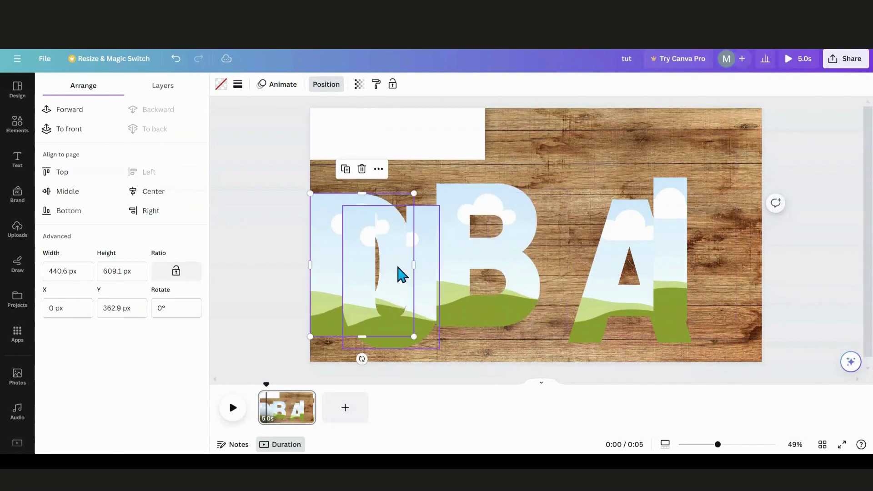
pyautogui.moveTo(429, 311); pyautogui.dragTo(475, 277)
pyautogui.moveTo(520, 255); pyautogui.dragTo(542, 265)
# Step: Select all five letter frames, scale them down together to about 467 px high, and move them toward the middle of the page
pyautogui.moveTo(277, 188); pyautogui.dragTo(725, 299)
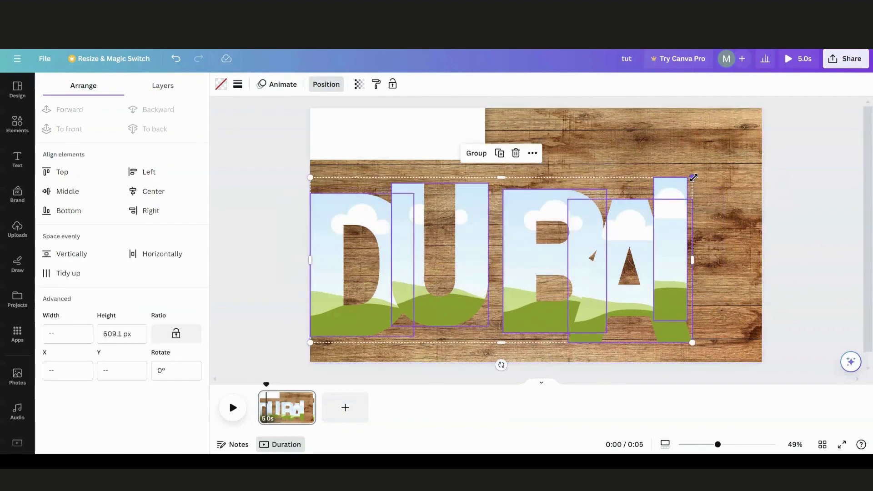
pyautogui.moveTo(692, 177); pyautogui.dragTo(602, 216)
pyautogui.moveTo(535, 275); pyautogui.dragTo(557, 248)
pyautogui.click(586, 196)
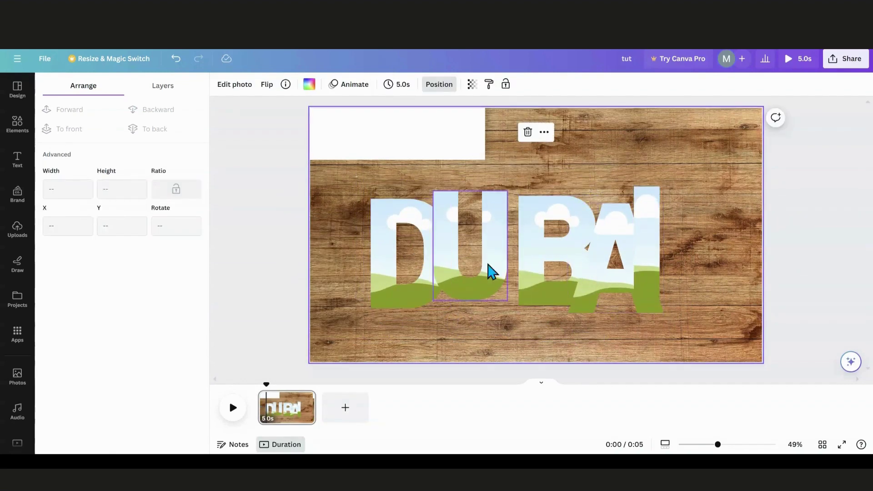
# Step: Stagger the letters into a tight overlapping DUBAI from the page's left edge, with U and A lower and B higher
pyautogui.moveTo(415, 268); pyautogui.dragTo(365, 260)
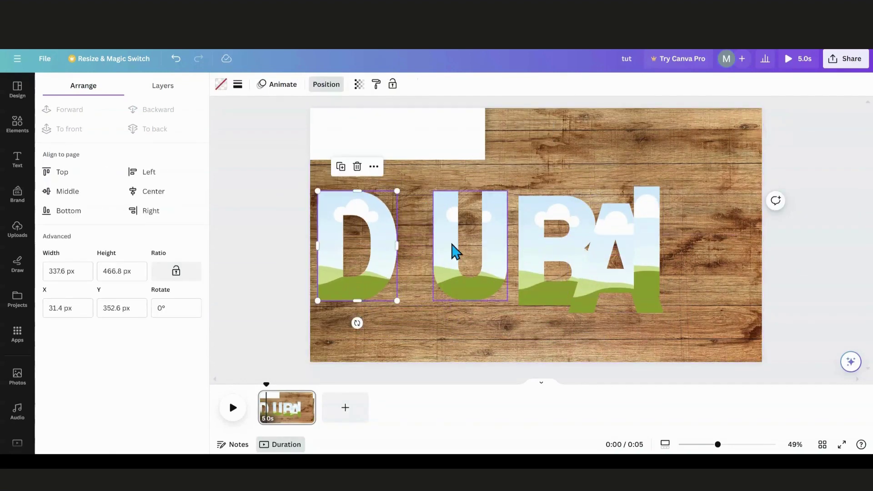
pyautogui.moveTo(452, 250); pyautogui.dragTo(408, 271)
pyautogui.moveTo(527, 251); pyautogui.dragTo(483, 230)
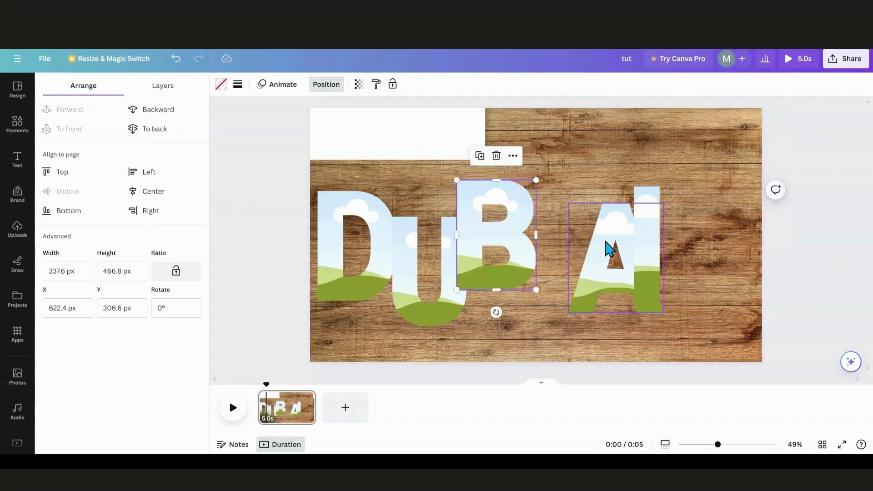
pyautogui.moveTo(610, 248); pyautogui.dragTo(546, 253)
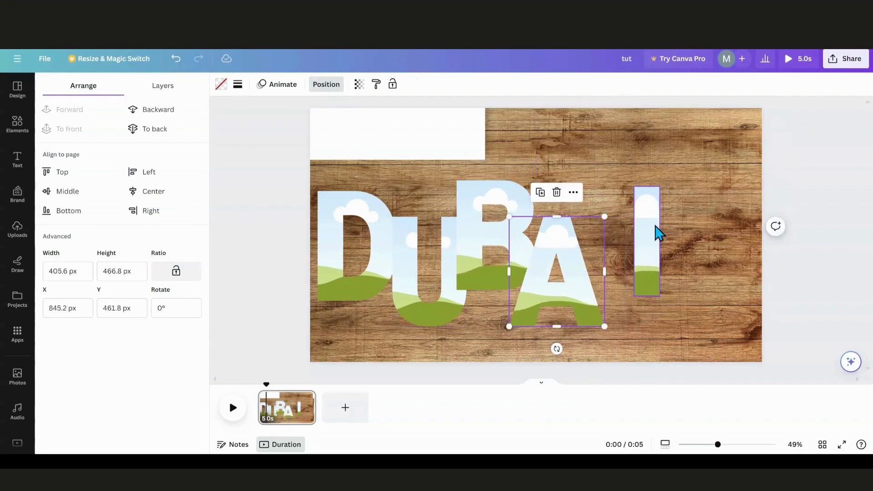
pyautogui.moveTo(654, 233); pyautogui.dragTo(603, 229)
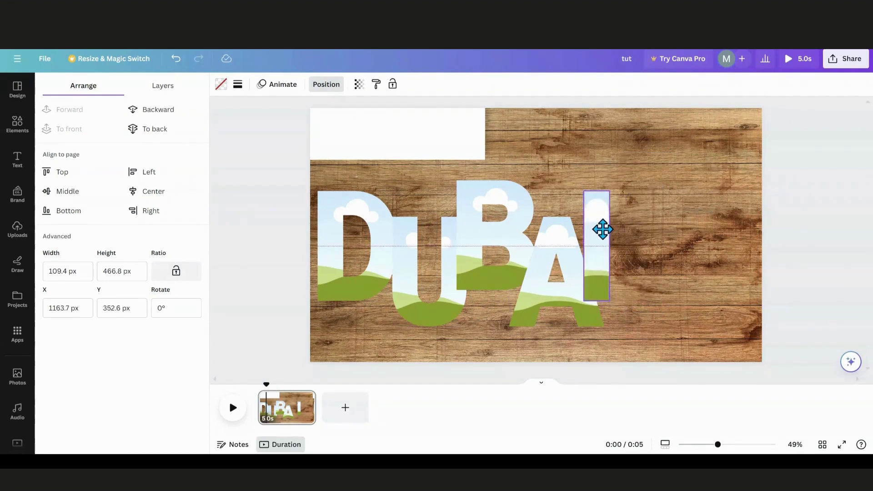
pyautogui.click(651, 246)
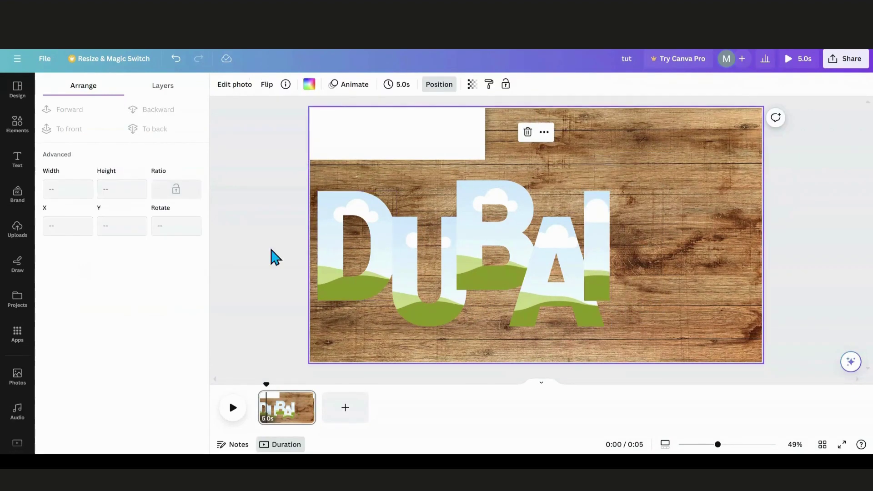
# Step: Find the Burj Khalifa city scape photo among the recently used elements and fill all five letter frames with it
pyautogui.click(18, 133)
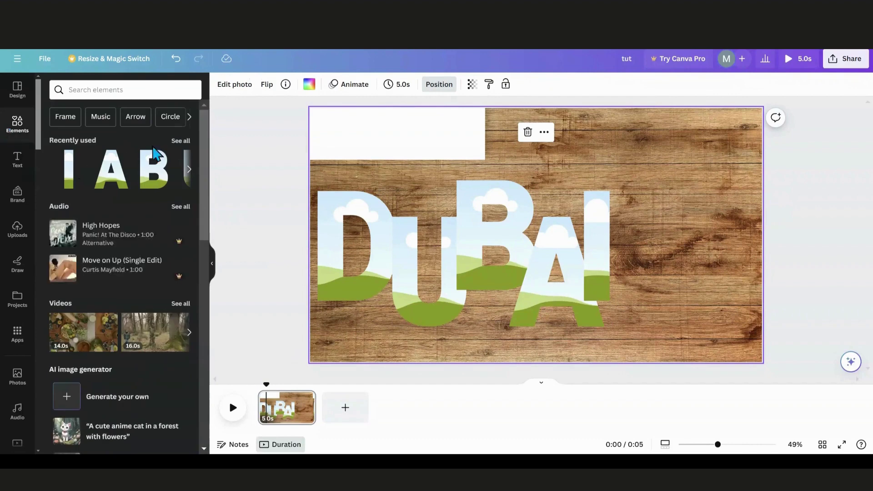
pyautogui.click(175, 142)
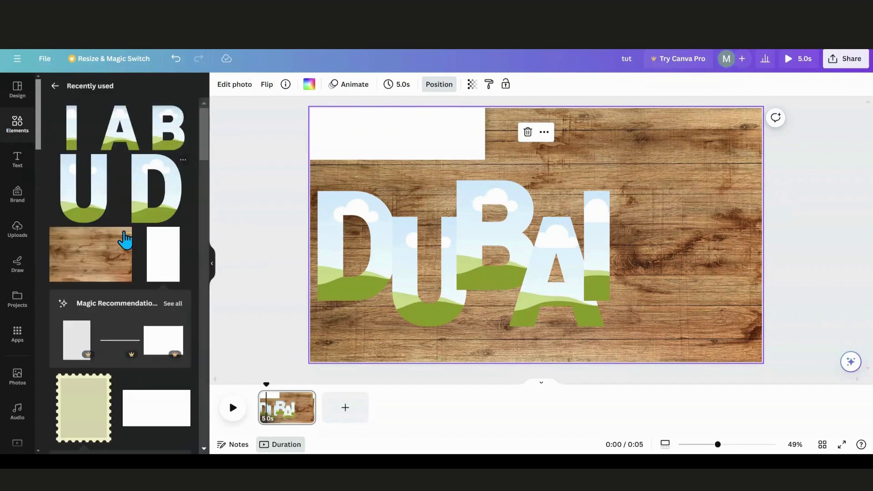
pyautogui.scroll(-5, 125, 240)
pyautogui.scroll(-1, 126, 240)
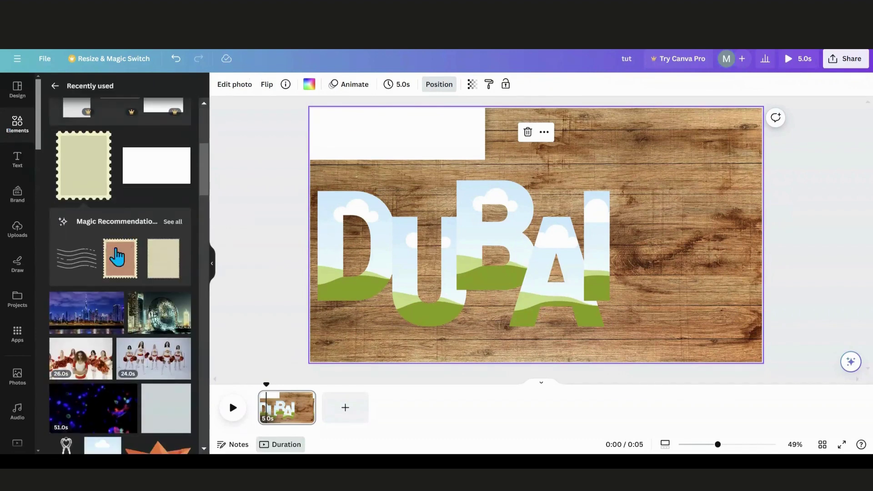
pyautogui.click(117, 300)
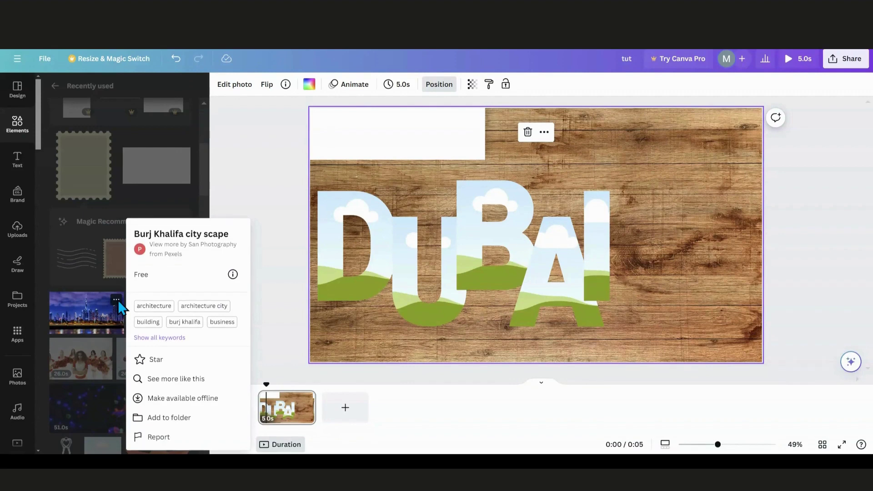
pyautogui.click(85, 314)
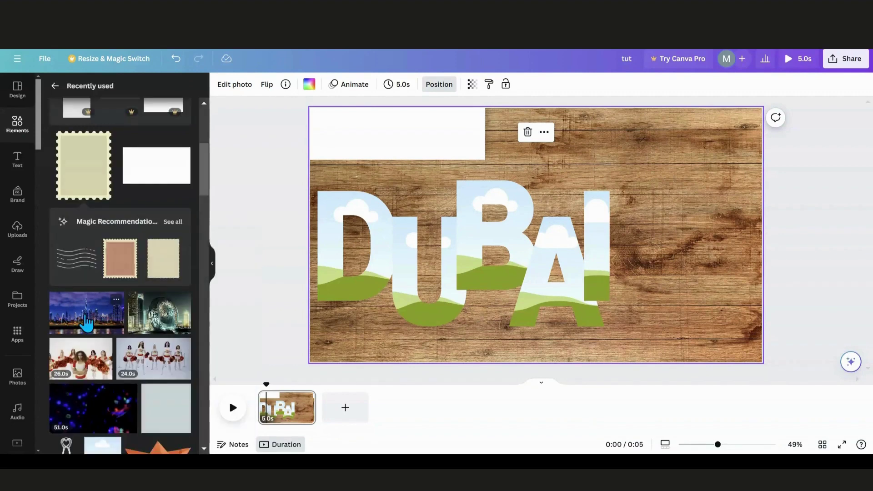
pyautogui.moveTo(88, 321); pyautogui.dragTo(346, 294)
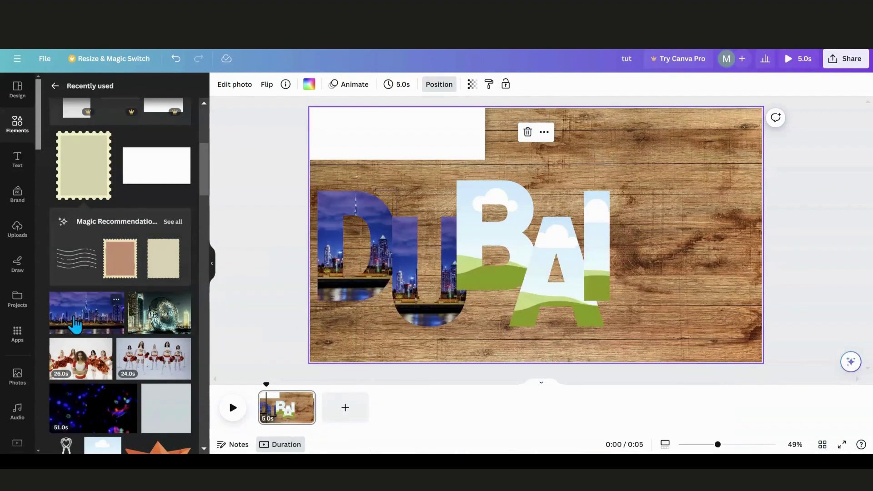
pyautogui.moveTo(73, 325); pyautogui.dragTo(537, 278)
pyautogui.moveTo(79, 331); pyautogui.dragTo(591, 250)
# Step: Enlarge and reposition the photo inside the D frame so the full skyline spans the whole word DUBAI, and apply the crop
pyautogui.click(356, 283)
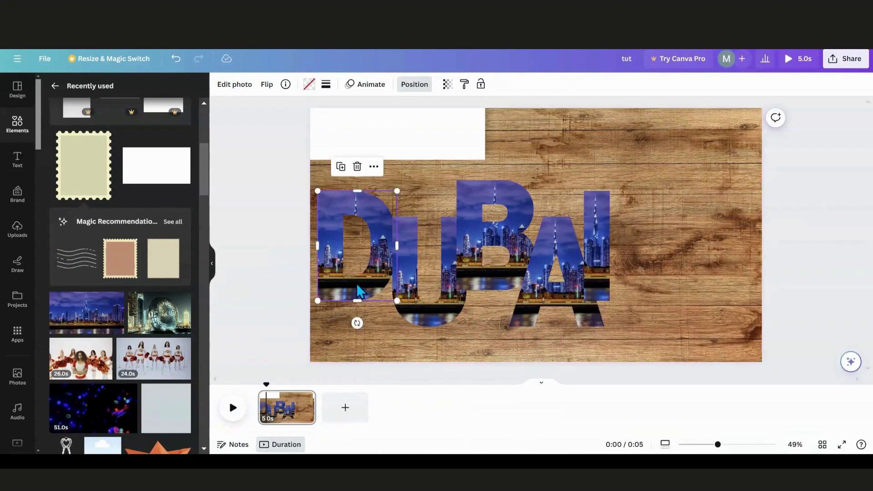
pyautogui.doubleClick(356, 283)
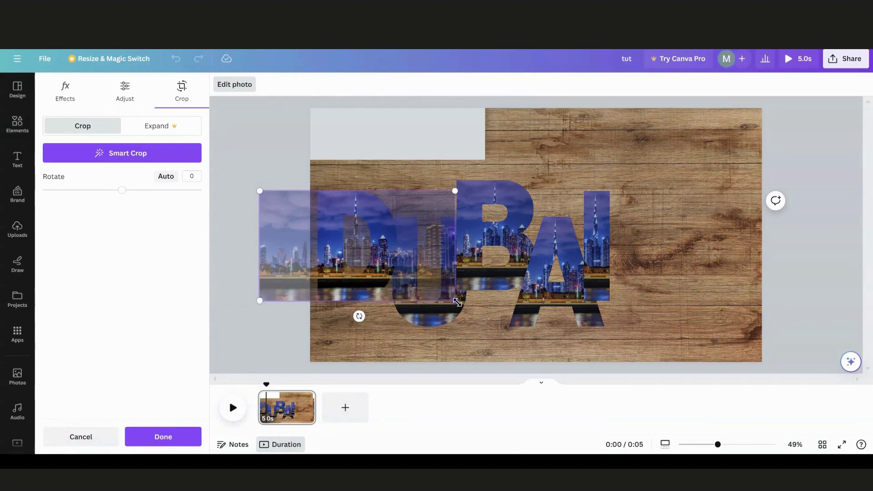
pyautogui.moveTo(457, 302); pyautogui.dragTo(505, 337)
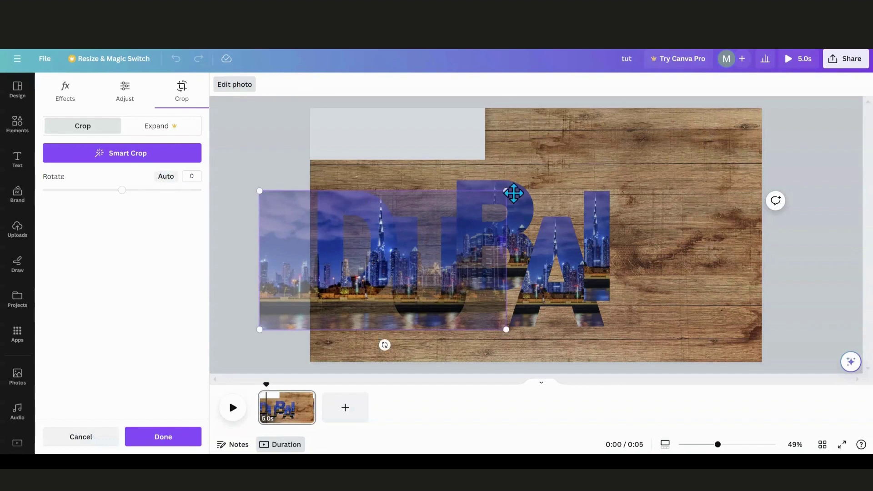
pyautogui.moveTo(511, 191); pyautogui.dragTo(530, 179)
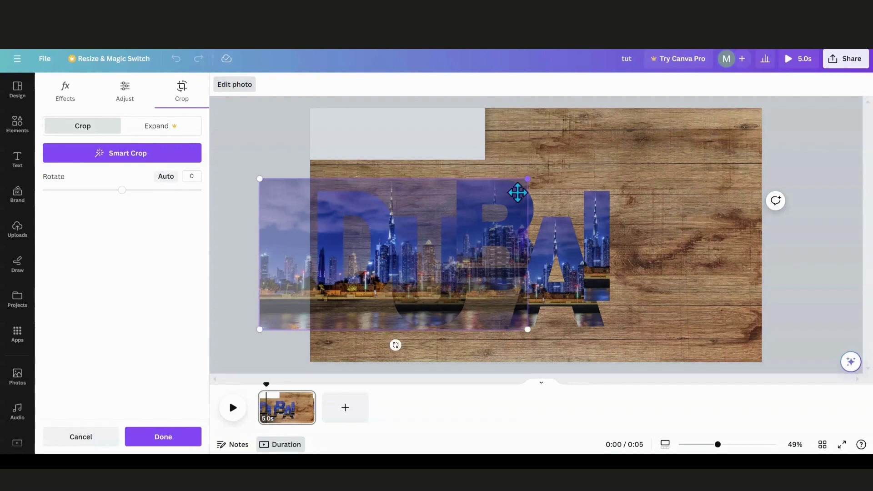
pyautogui.moveTo(378, 276); pyautogui.dragTo(436, 277)
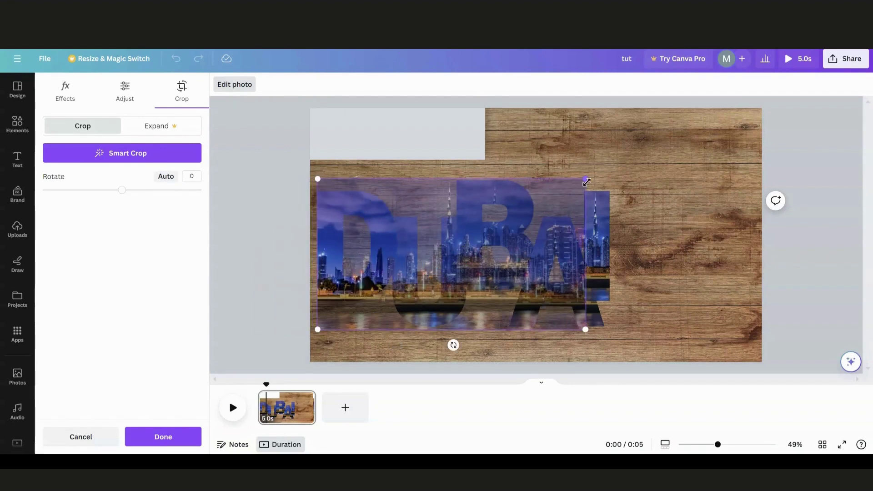
pyautogui.moveTo(587, 181); pyautogui.dragTo(627, 174)
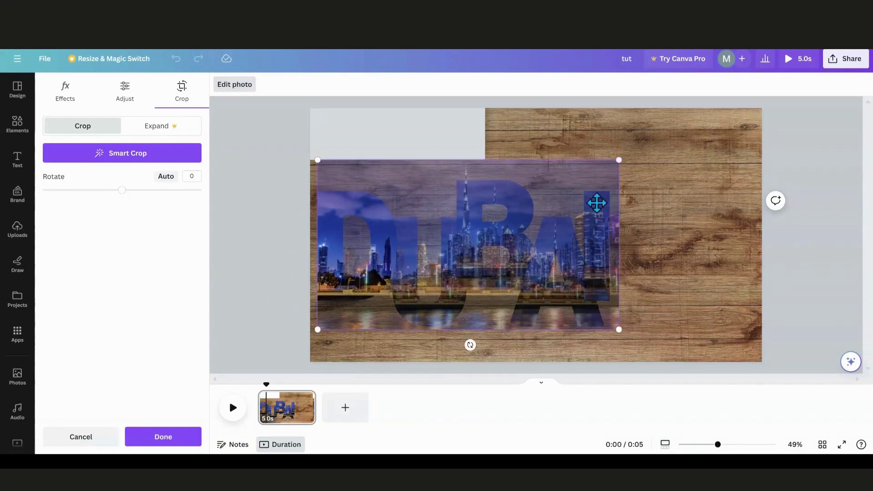
pyautogui.moveTo(548, 235); pyautogui.dragTo(549, 253)
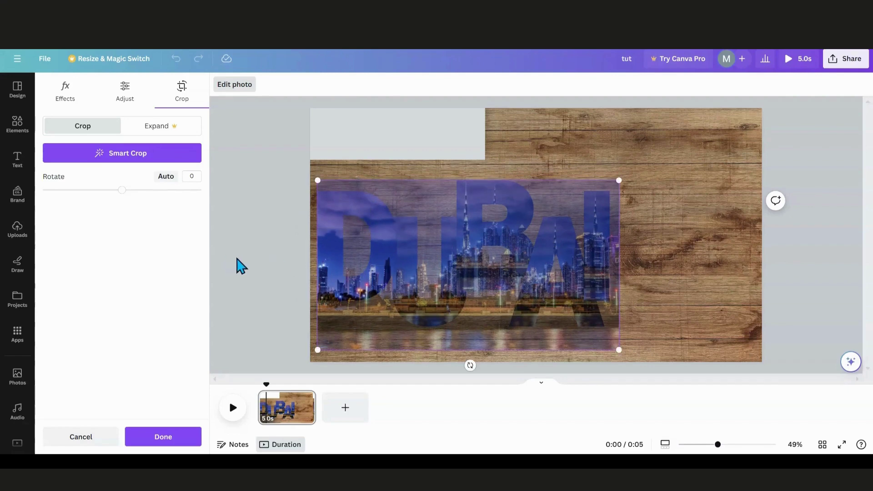
pyautogui.press('Return')
# Step: Enlarge and shift the photo inside the U frame so it covers the whole word and lines up with the D's skyline
pyautogui.click(407, 297)
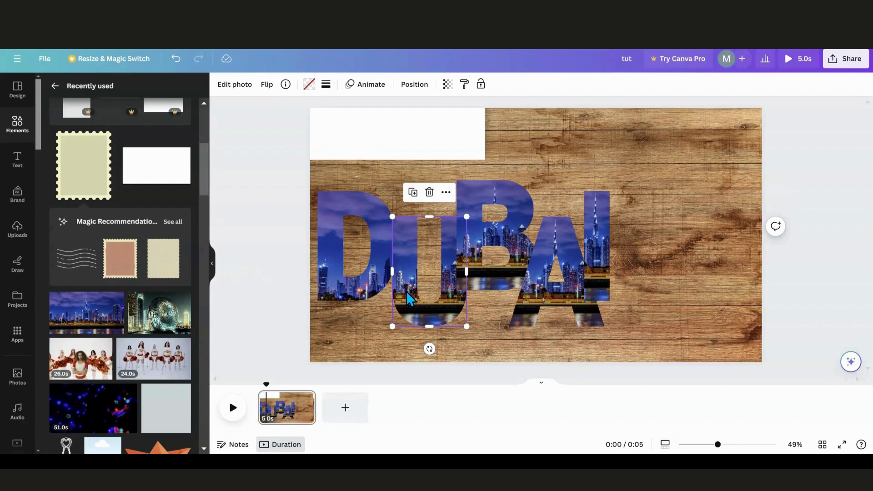
pyautogui.doubleClick(406, 292)
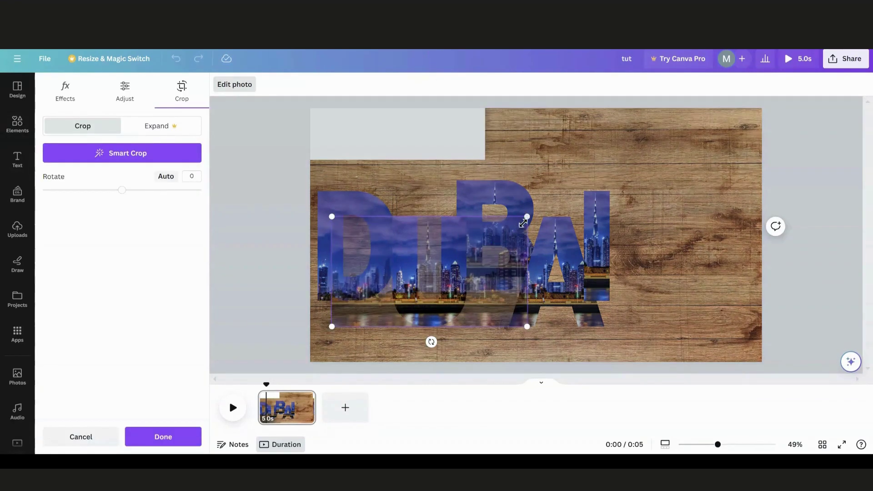
pyautogui.moveTo(529, 219); pyautogui.dragTo(626, 189)
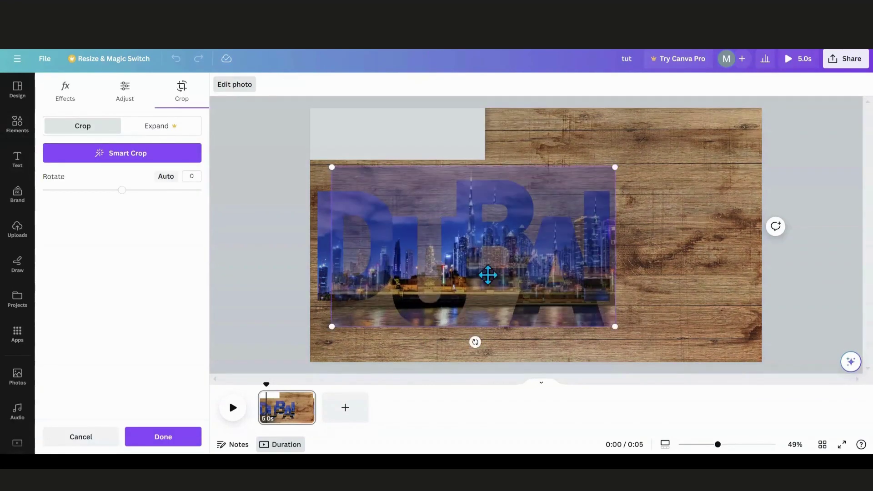
pyautogui.moveTo(485, 272); pyautogui.dragTo(461, 296)
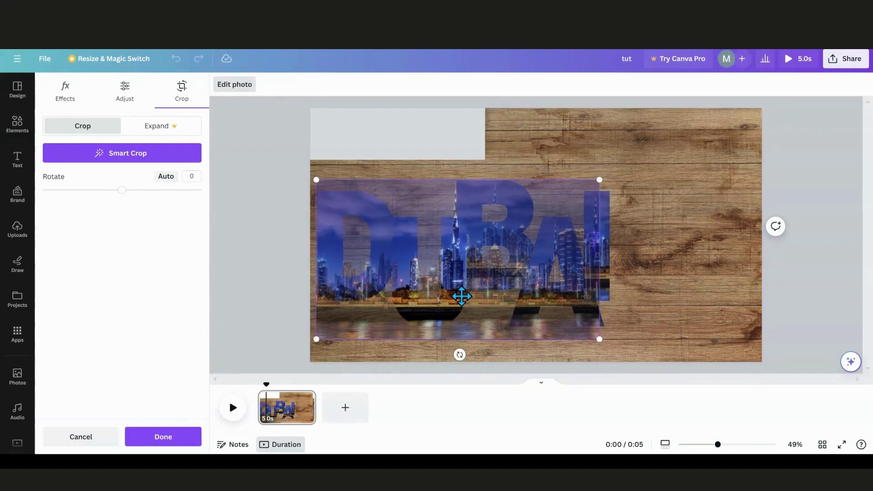
pyautogui.moveTo(599, 342); pyautogui.dragTo(610, 348)
pyautogui.click(667, 296)
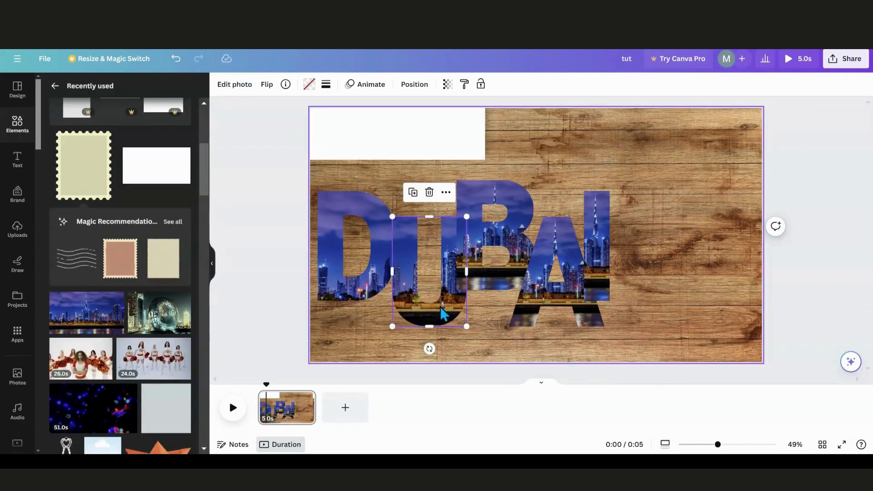
# Step: Enlarge the photo inside the B frame to span the whole word, matching the skyline in the neighbouring letters
pyautogui.click(475, 270)
pyautogui.doubleClick(476, 267)
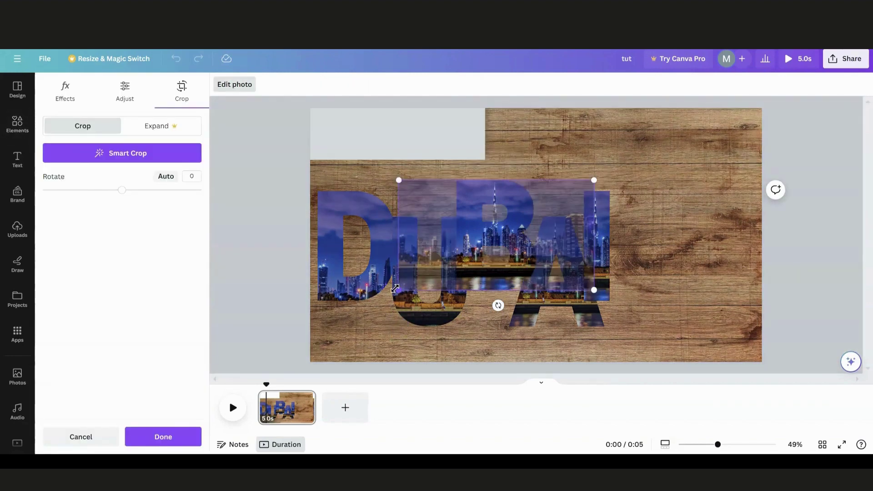
pyautogui.moveTo(395, 288); pyautogui.dragTo(312, 329)
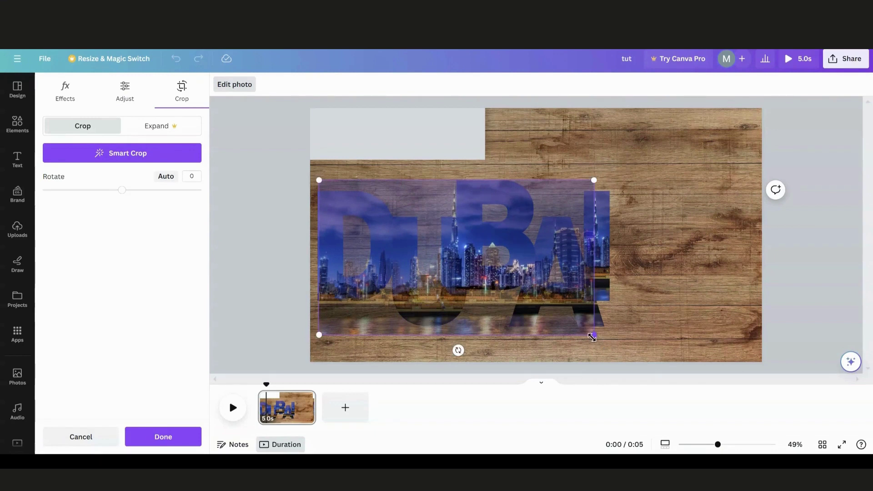
pyautogui.moveTo(592, 338); pyautogui.dragTo(614, 347)
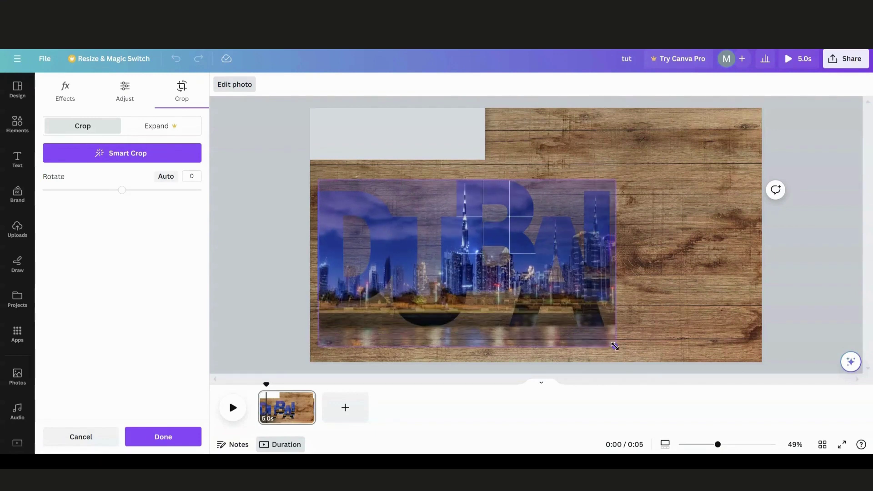
pyautogui.moveTo(615, 347); pyautogui.dragTo(606, 343)
pyautogui.click(659, 305)
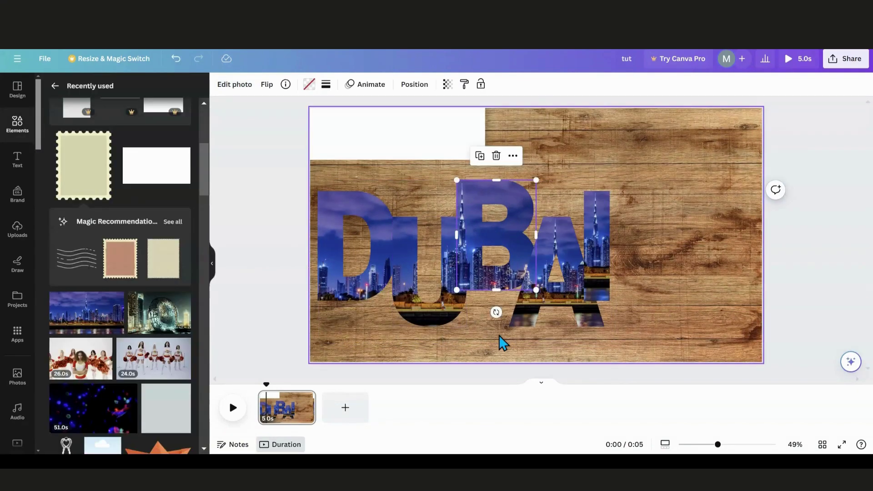
pyautogui.click(473, 320)
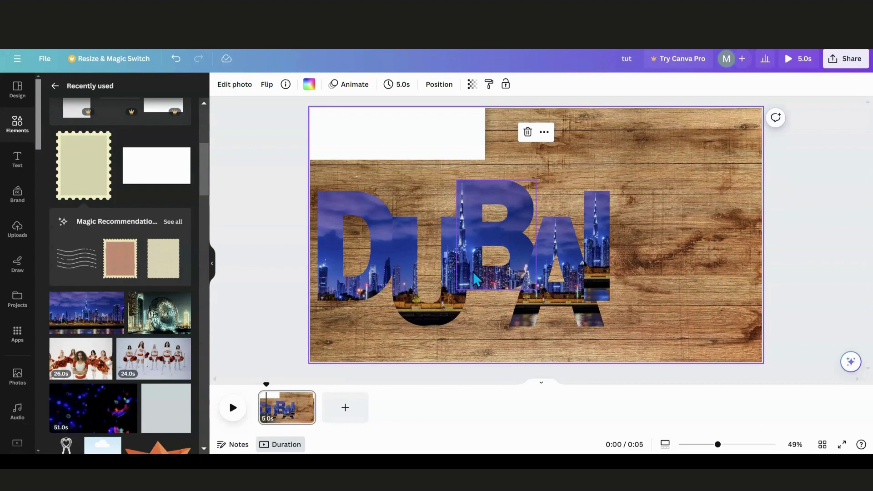
# Step: Enlarge and reposition the photo inside the A frame to span the whole word, lining it up with the neighbouring letters' skyline
pyautogui.click(525, 307)
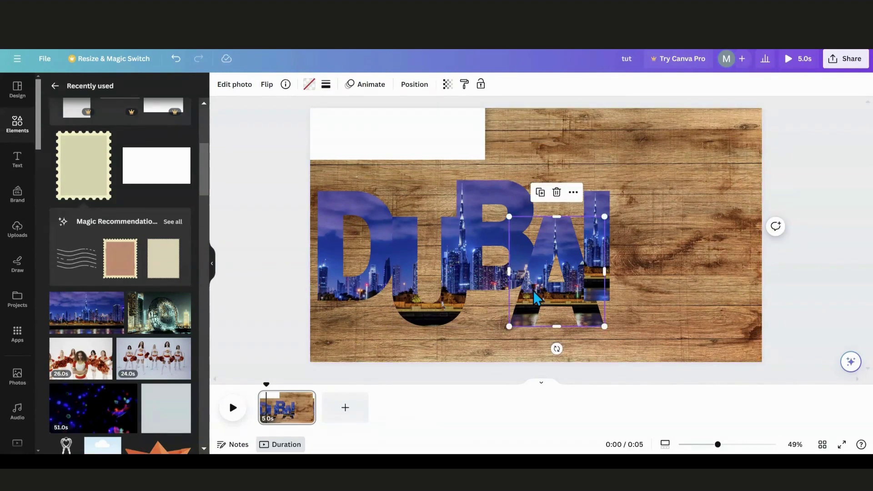
pyautogui.doubleClick(533, 291)
pyautogui.moveTo(453, 216); pyautogui.dragTo(391, 187)
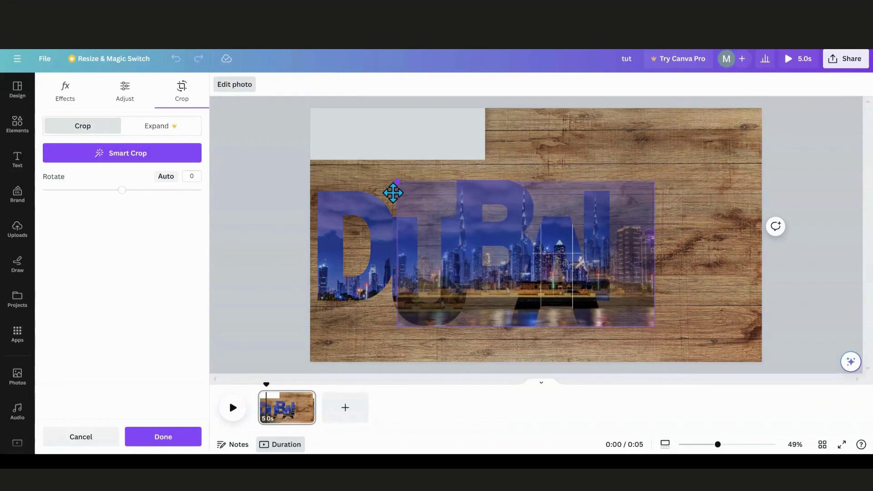
pyautogui.moveTo(450, 265); pyautogui.dragTo(319, 253)
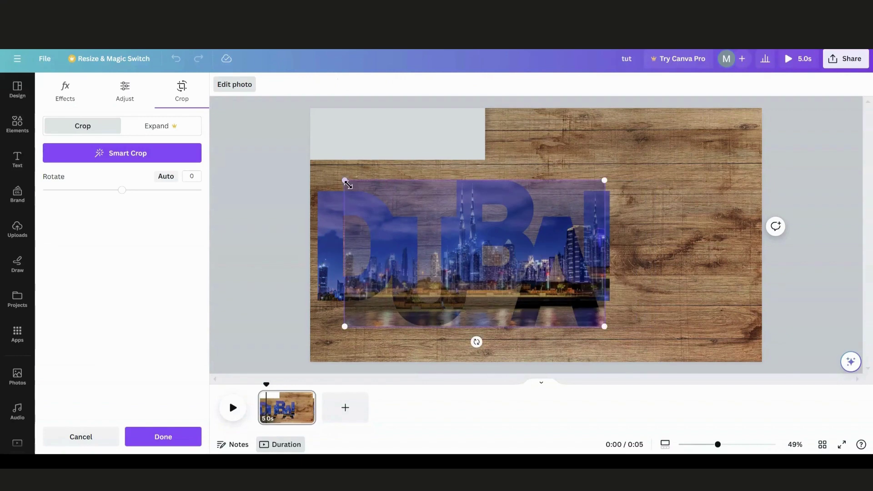
pyautogui.moveTo(347, 181); pyautogui.dragTo(316, 168)
pyautogui.moveTo(469, 250); pyautogui.dragTo(472, 270)
pyautogui.moveTo(607, 340)
pyautogui.mouseDown()
pyautogui.moveTo(617, 348)
pyautogui.moveTo(609, 344)
pyautogui.mouseUp()
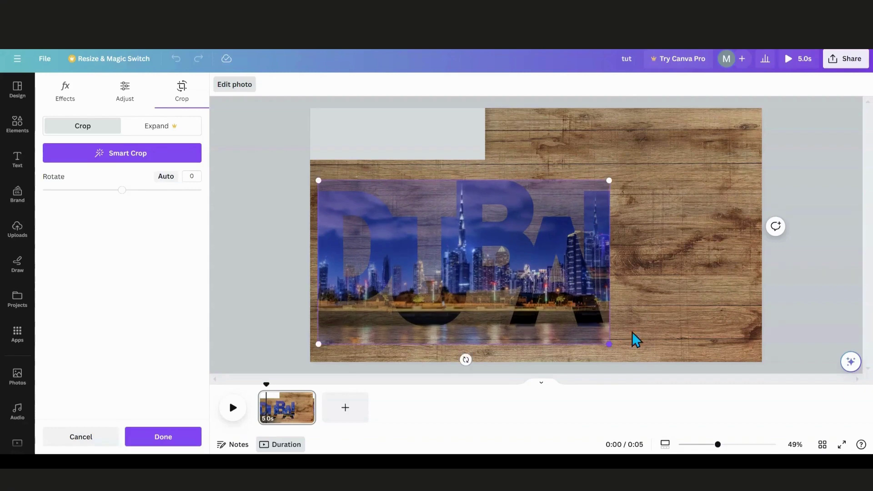
pyautogui.click(654, 321)
pyautogui.doubleClick(558, 300)
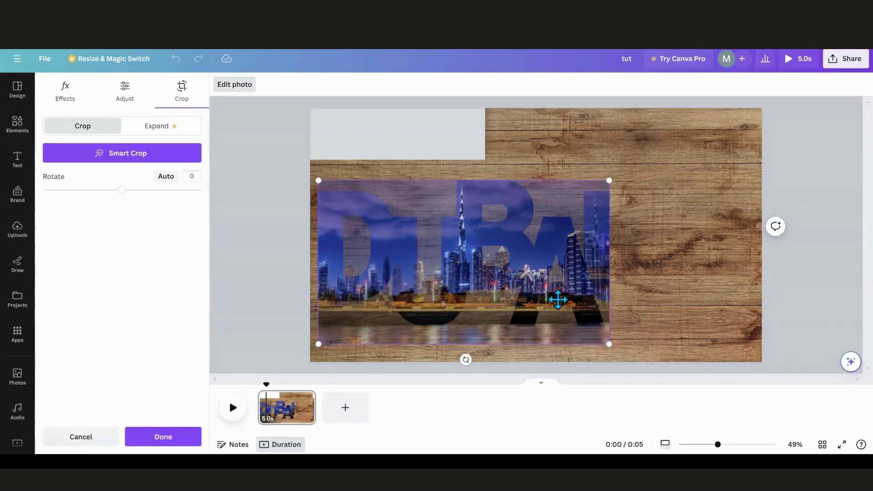
pyautogui.click(708, 290)
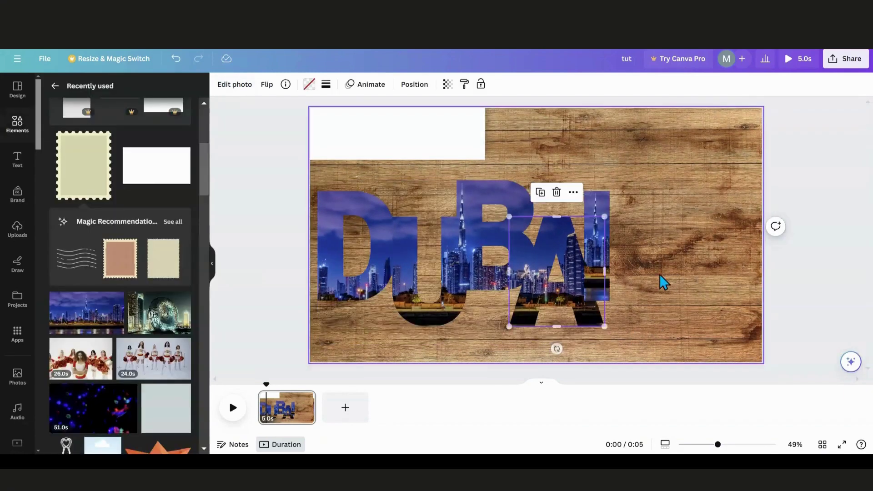
# Step: Enlarge and shift the photo inside the I frame over the whole word DUBAI so it completes the continuous skyline
pyautogui.click(593, 207)
pyautogui.doubleClick(592, 207)
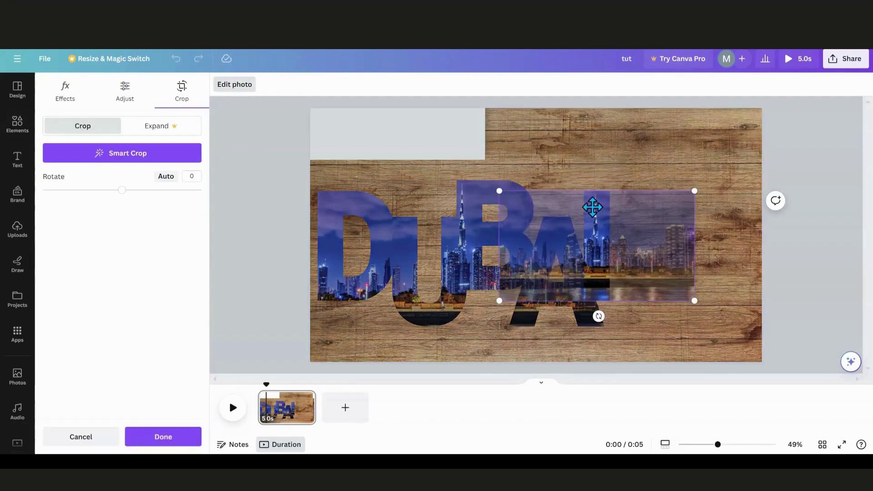
pyautogui.moveTo(591, 207); pyautogui.dragTo(470, 195)
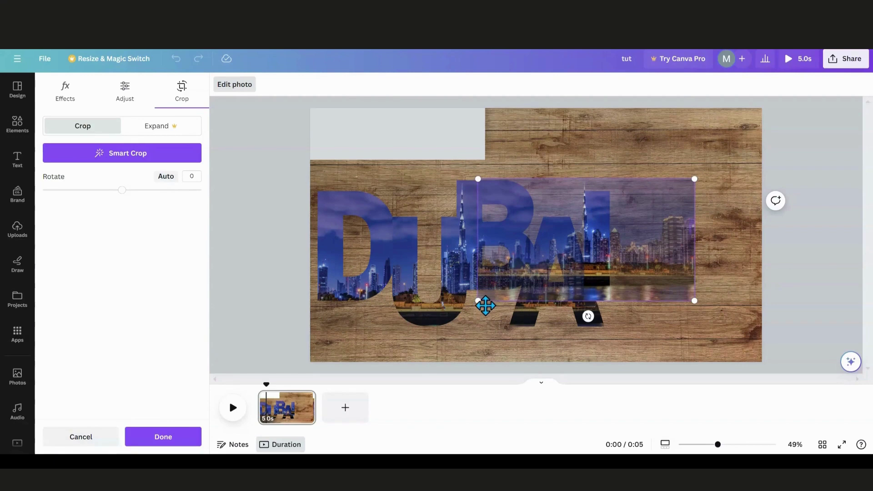
pyautogui.moveTo(482, 303); pyautogui.dragTo(441, 325)
pyautogui.moveTo(528, 278); pyautogui.dragTo(384, 253)
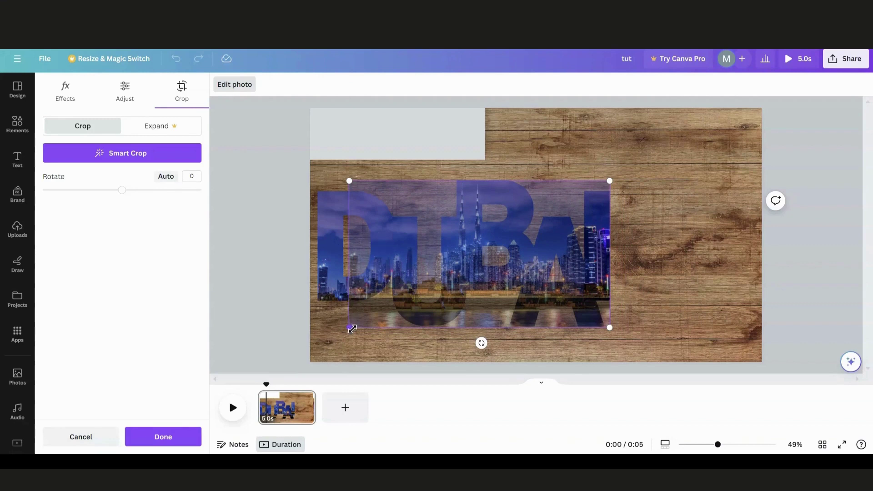
pyautogui.moveTo(352, 328); pyautogui.dragTo(311, 331)
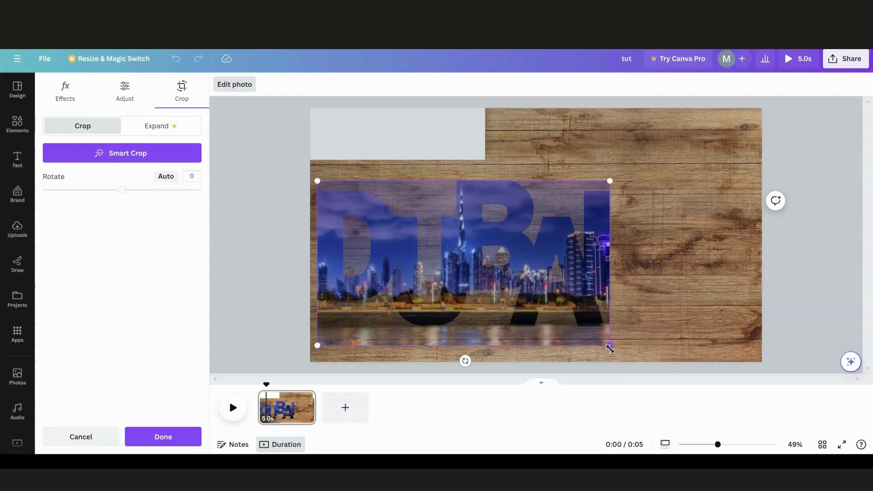
pyautogui.click(691, 310)
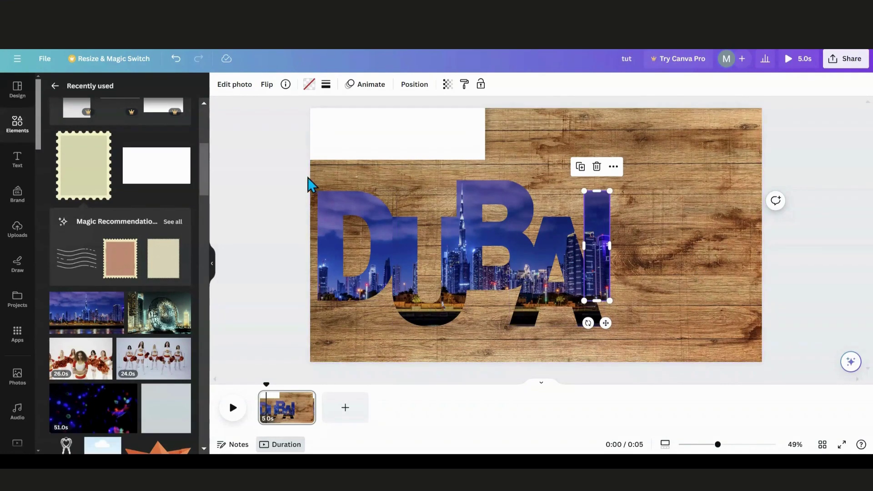
# Step: Group the five letter frames, shrink the group and place it near the lower edge of the page
pyautogui.moveTo(293, 193); pyautogui.dragTo(667, 300)
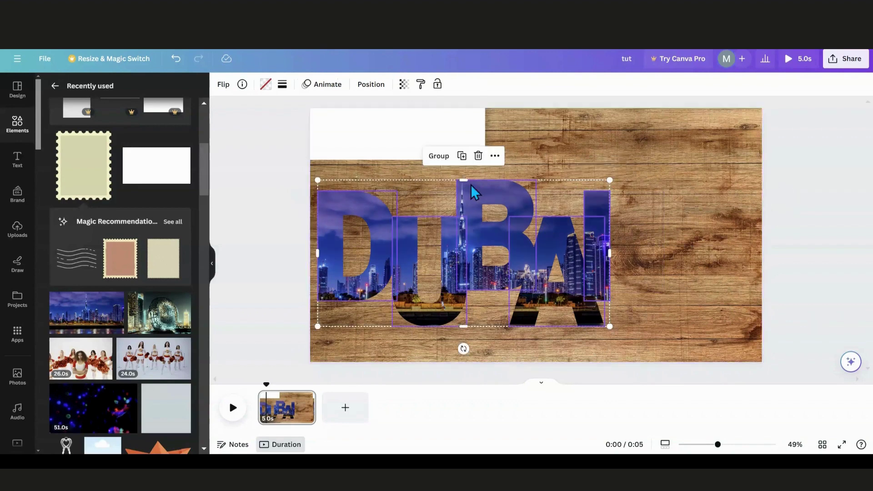
pyautogui.click(437, 156)
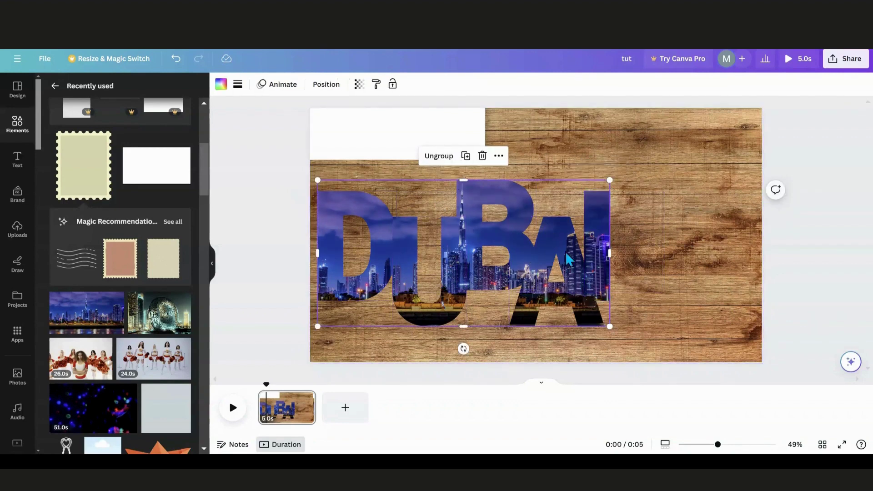
pyautogui.moveTo(608, 179); pyautogui.dragTo(564, 230)
pyautogui.moveTo(523, 272); pyautogui.dragTo(562, 304)
# Step: Move the shadowed white rectangle to the middle of the page and enlarge it into a large card with wood showing around it
pyautogui.click(416, 127)
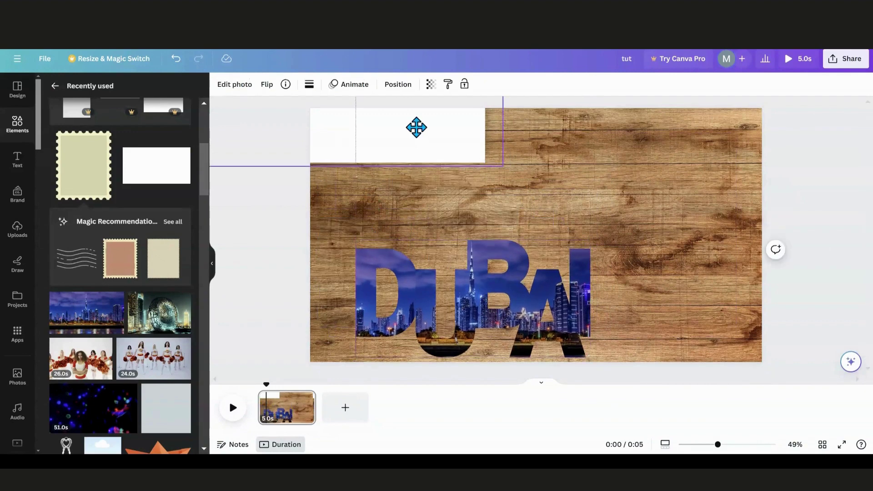
pyautogui.moveTo(416, 127); pyautogui.dragTo(556, 246)
pyautogui.moveTo(650, 285); pyautogui.dragTo(687, 336)
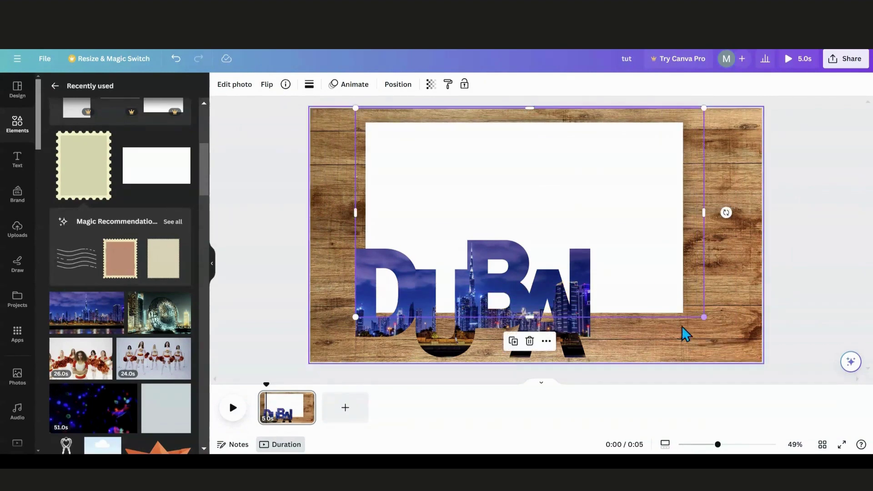
pyautogui.moveTo(626, 209); pyautogui.dragTo(623, 222)
pyautogui.moveTo(525, 286); pyautogui.dragTo(529, 281)
# Step: Select the DUBAI group through its layer, centre it on the white card and tilt it slightly counterclockwise
pyautogui.click(390, 98)
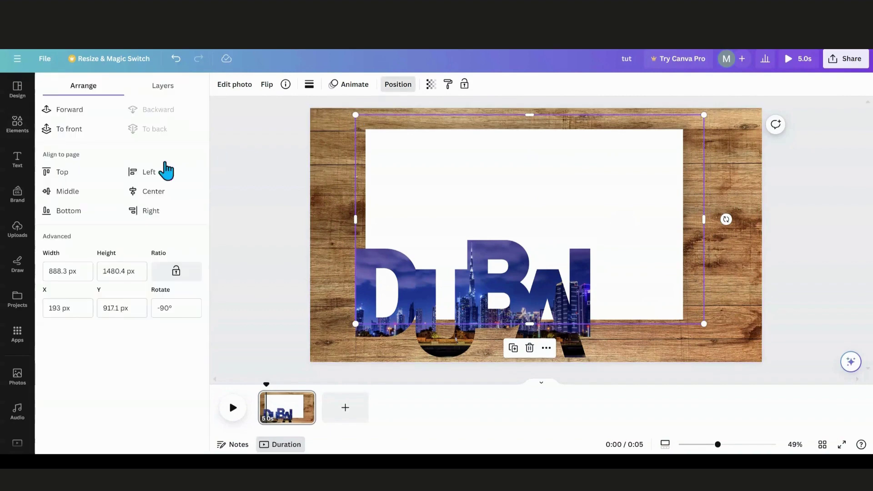
pyautogui.click(162, 86)
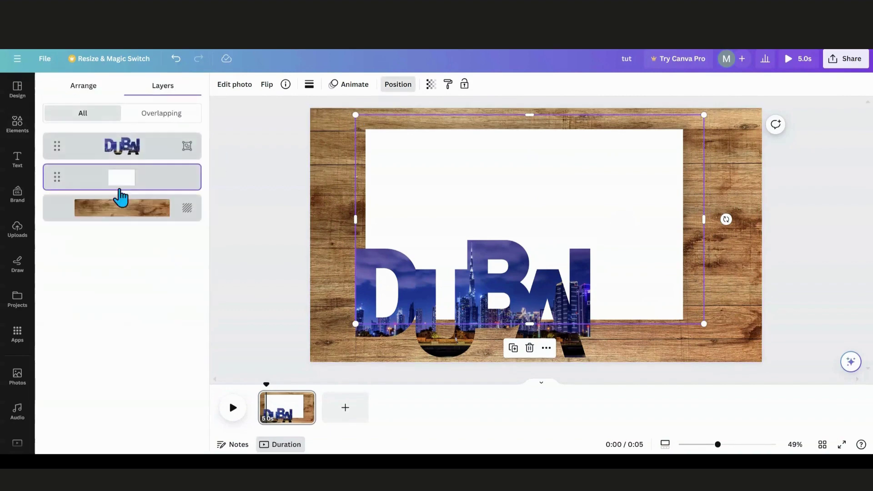
pyautogui.click(122, 148)
pyautogui.moveTo(489, 307); pyautogui.dragTo(534, 238)
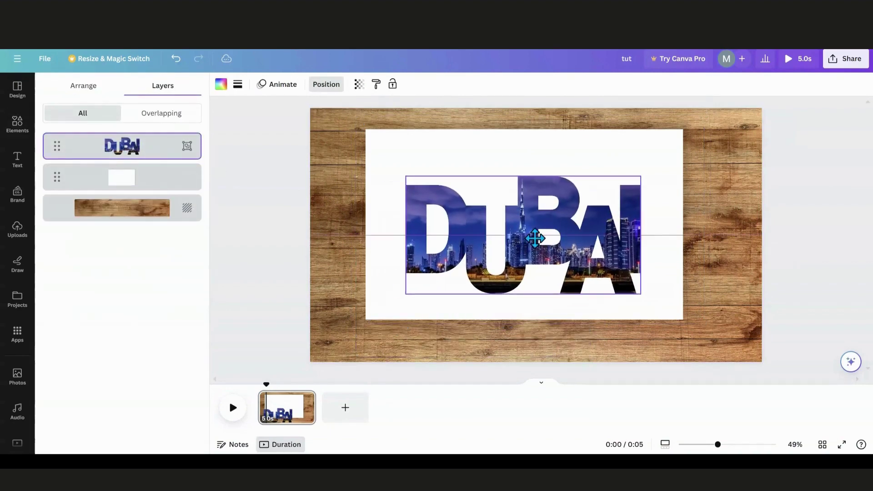
pyautogui.moveTo(523, 316)
pyautogui.mouseDown()
pyautogui.moveTo(534, 318)
pyautogui.moveTo(525, 317)
pyautogui.mouseUp()
pyautogui.moveTo(531, 226); pyautogui.dragTo(525, 213)
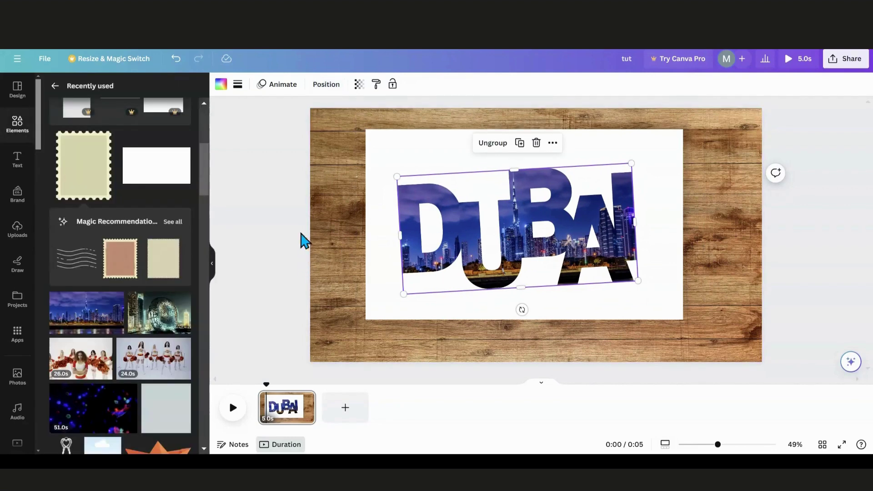
# Step: Add a subheading text box reading "greetings from"
pyautogui.scroll(-3, 20, 211)
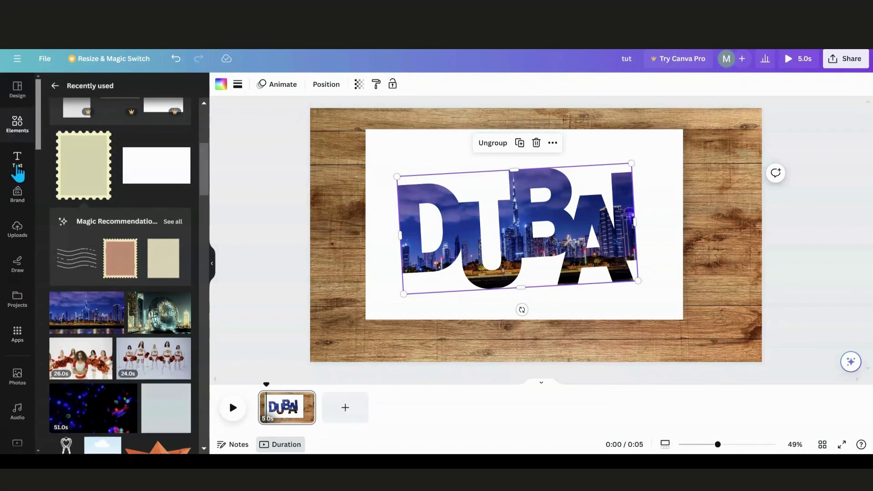
pyautogui.scroll(3, 15, 165)
pyautogui.click(17, 161)
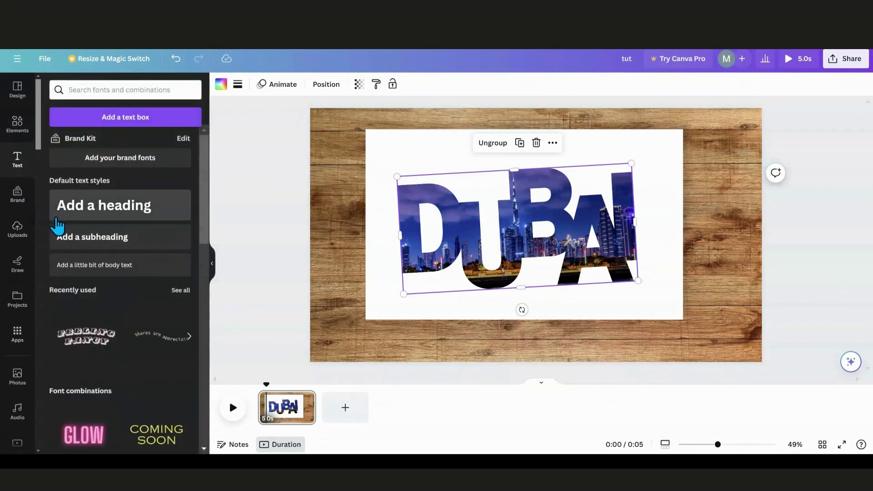
pyautogui.click(101, 243)
pyautogui.write('g')
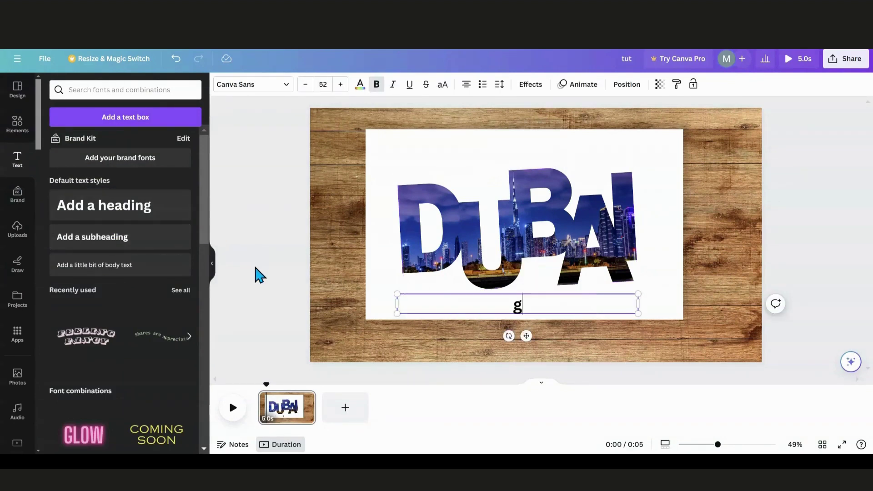
pyautogui.write('reeti')
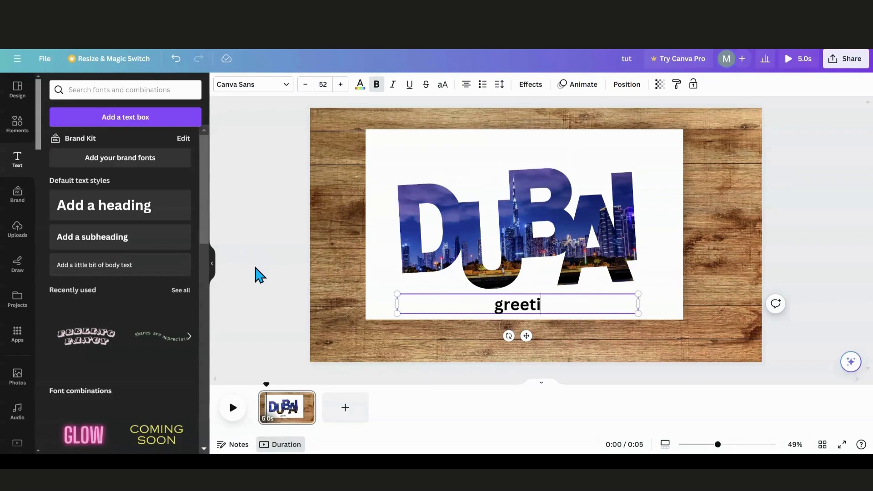
pyautogui.write('ngs from')
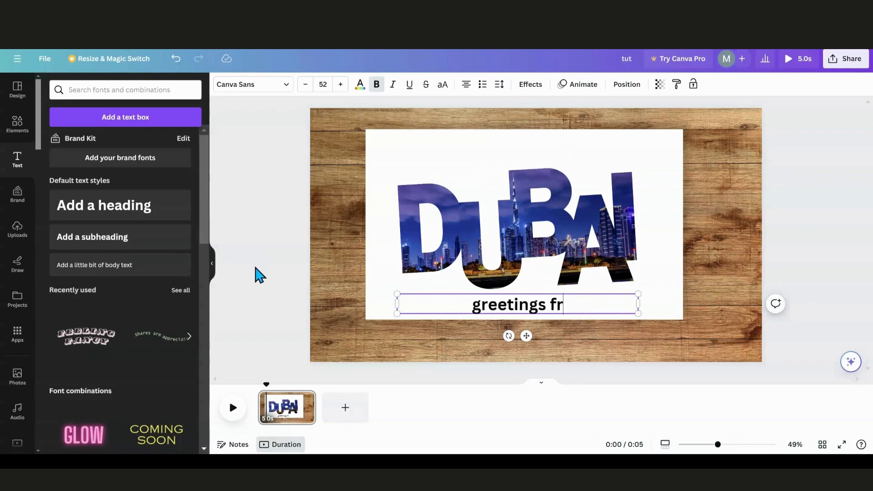
# Step: Set the "greetings from" text in the Lazydog font and move it above the word DUBAI
pyautogui.click(281, 84)
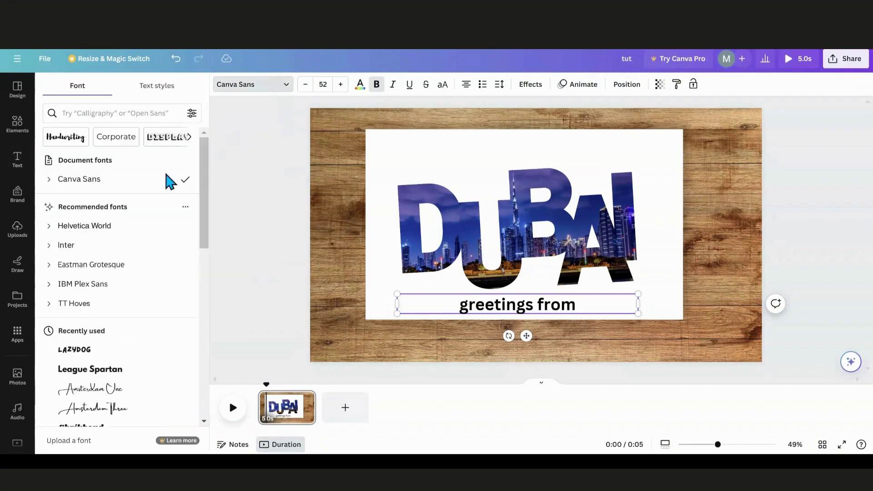
pyautogui.scroll(-5, 131, 268)
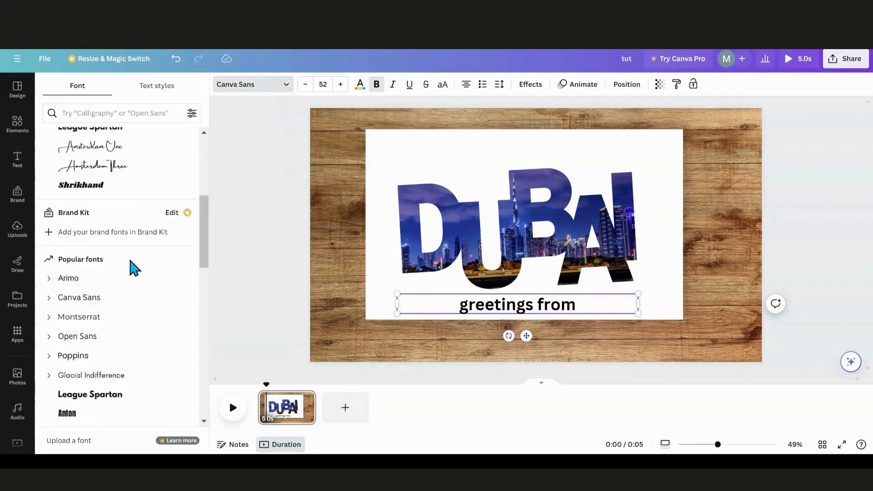
pyautogui.scroll(4, 132, 267)
pyautogui.scroll(-1, 135, 269)
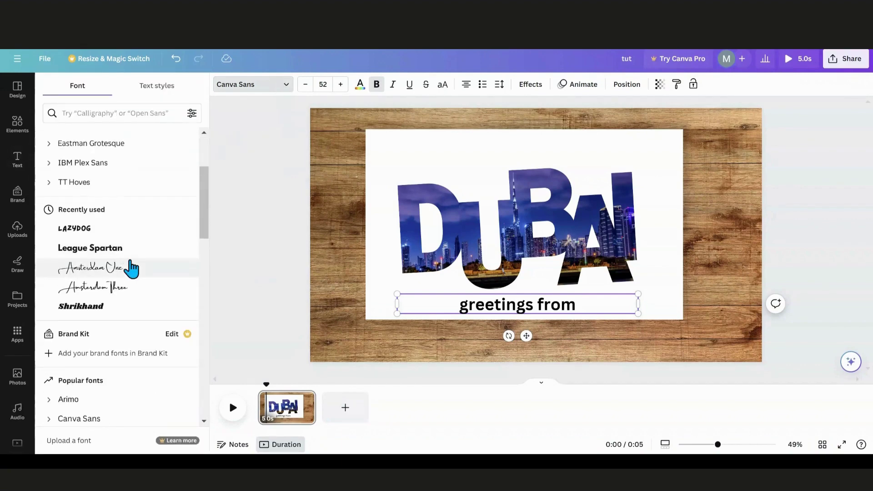
pyautogui.click(117, 230)
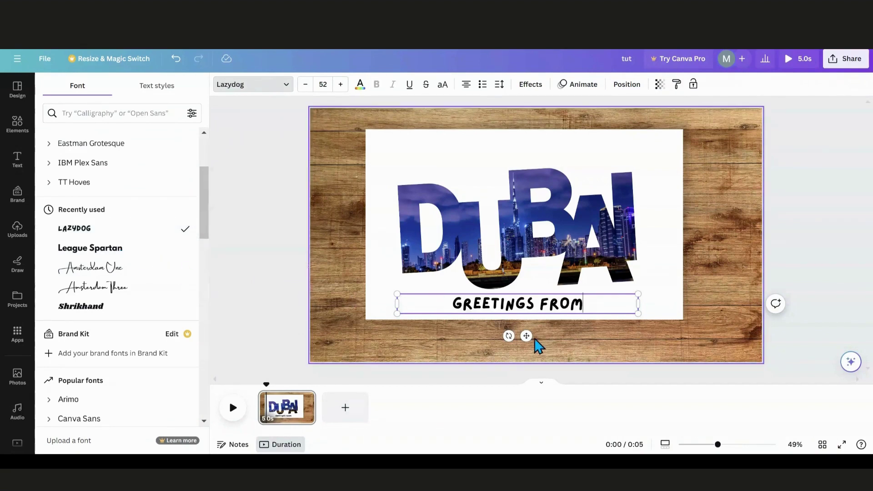
pyautogui.moveTo(527, 335); pyautogui.dragTo(473, 185)
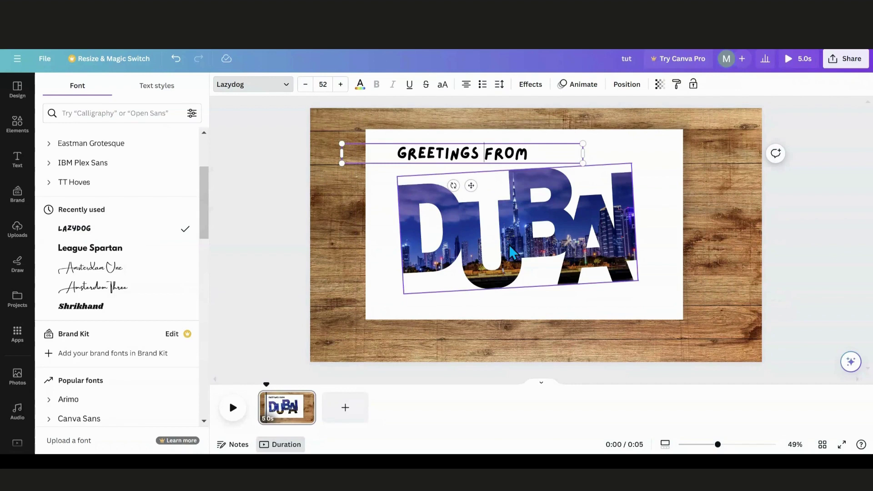
# Step: Break the greeting onto two lines before "from" and left-align both lines
pyautogui.press('Return')
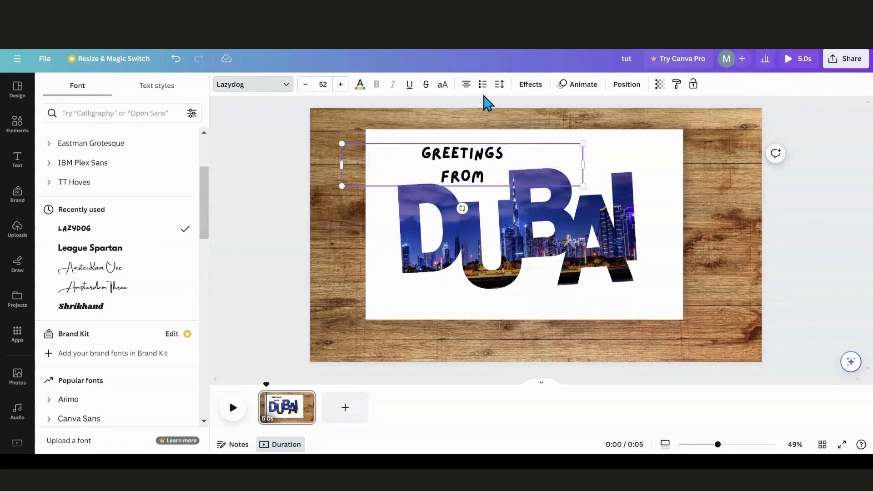
pyautogui.click(466, 86)
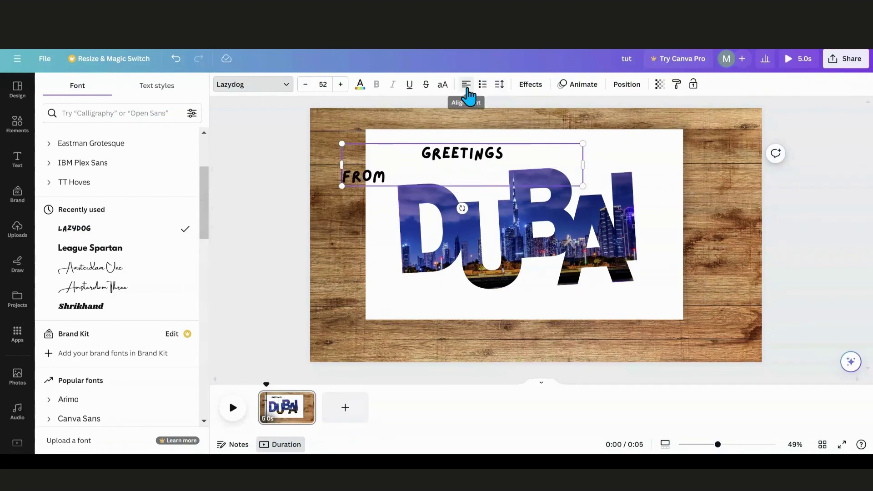
pyautogui.moveTo(507, 157); pyautogui.dragTo(356, 163)
pyautogui.click(357, 162)
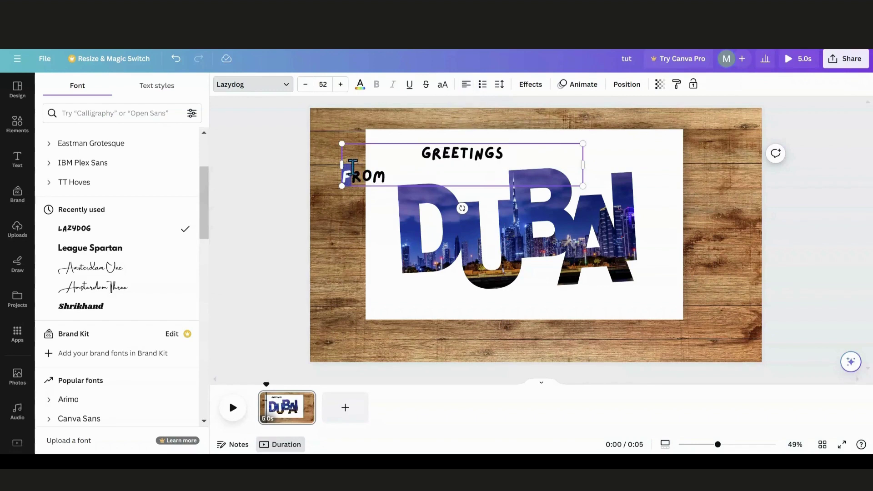
pyautogui.hotkey('ctrl', 'a')
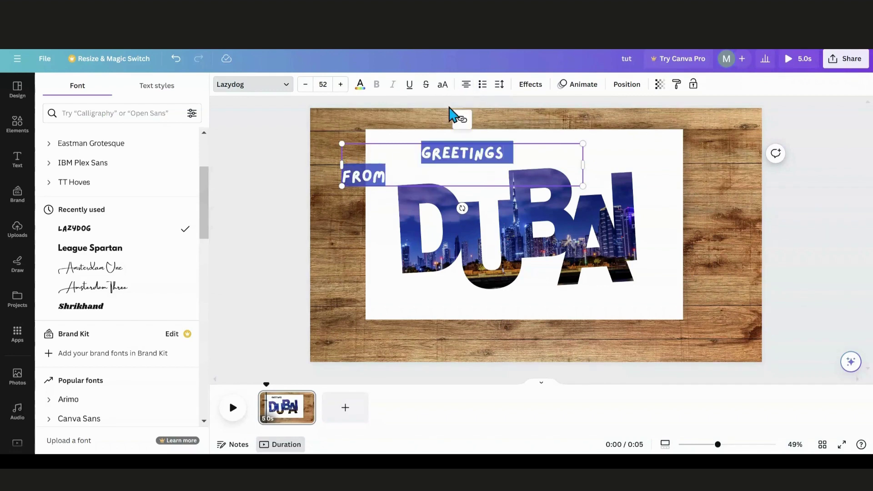
pyautogui.click(464, 86)
pyautogui.click(465, 85)
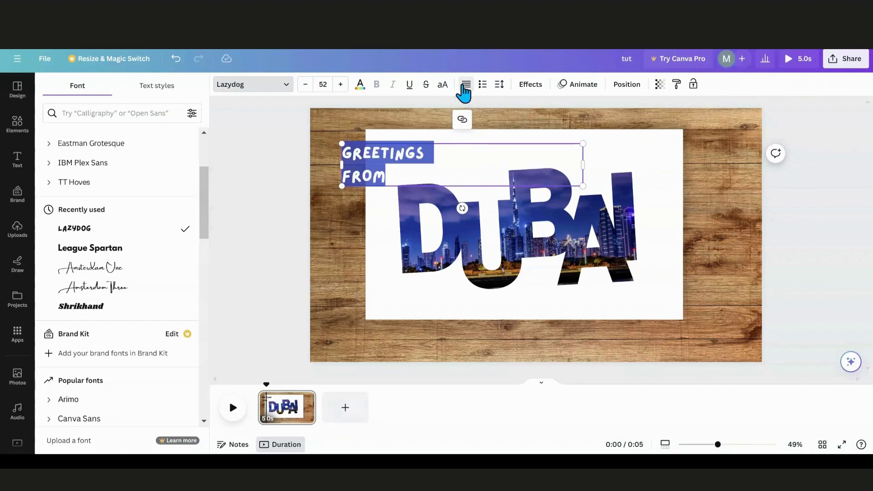
pyautogui.click(444, 162)
pyautogui.click(459, 159)
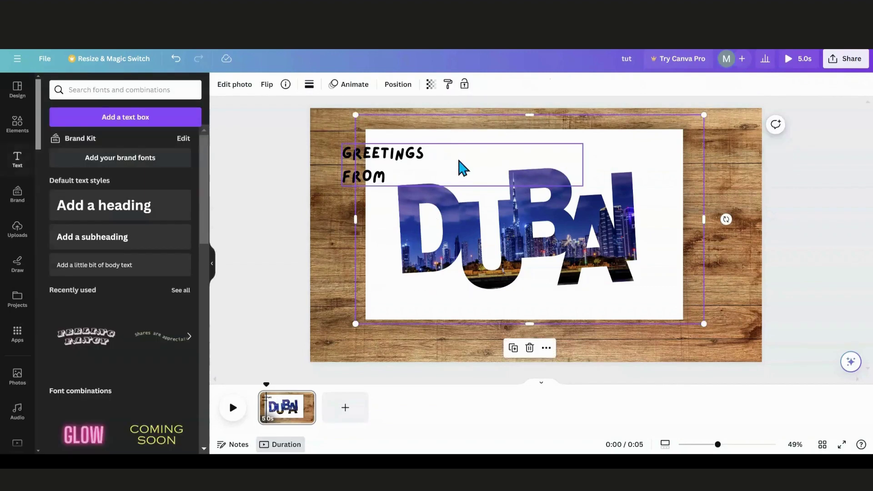
# Step: Reposition the white card, greeting and DUBAI letters so the greeting sits inside the card's upper-left corner above the letters
pyautogui.moveTo(462, 160)
pyautogui.mouseDown()
pyautogui.moveTo(495, 164)
pyautogui.moveTo(471, 165)
pyautogui.mouseUp()
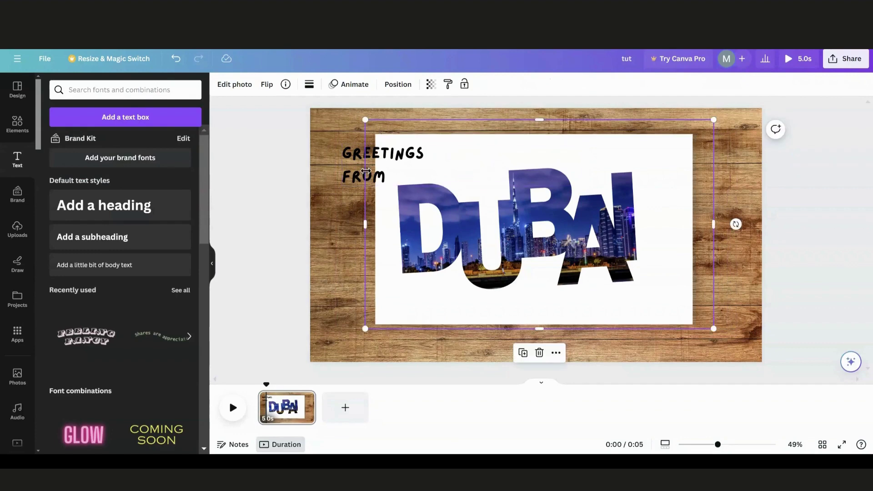
pyautogui.moveTo(404, 173); pyautogui.dragTo(422, 173)
pyautogui.click(383, 180)
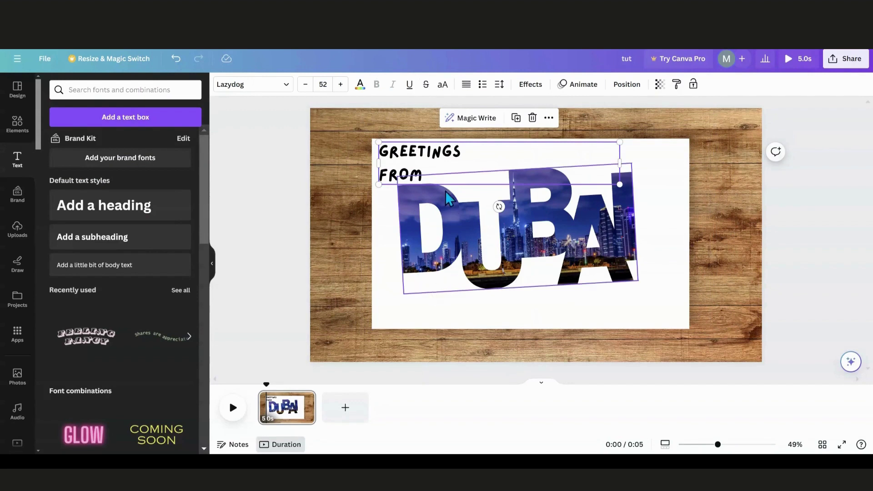
pyautogui.click(459, 229)
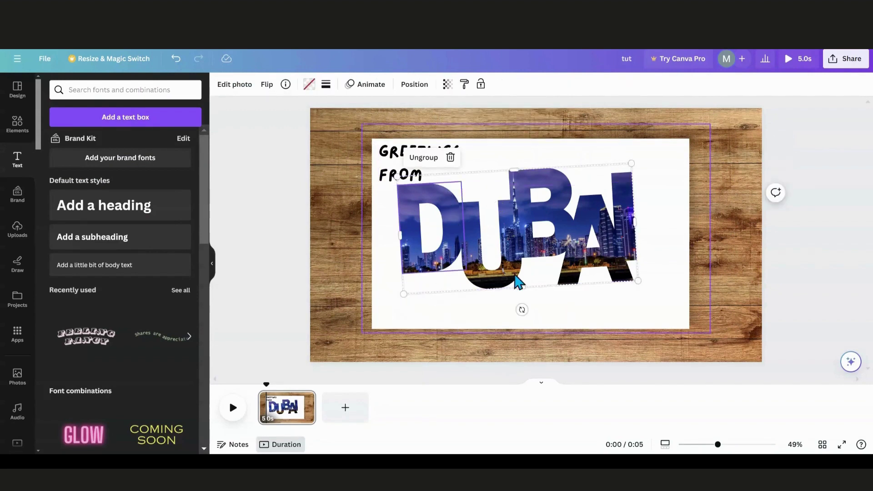
pyautogui.moveTo(518, 282); pyautogui.dragTo(526, 289)
pyautogui.click(395, 182)
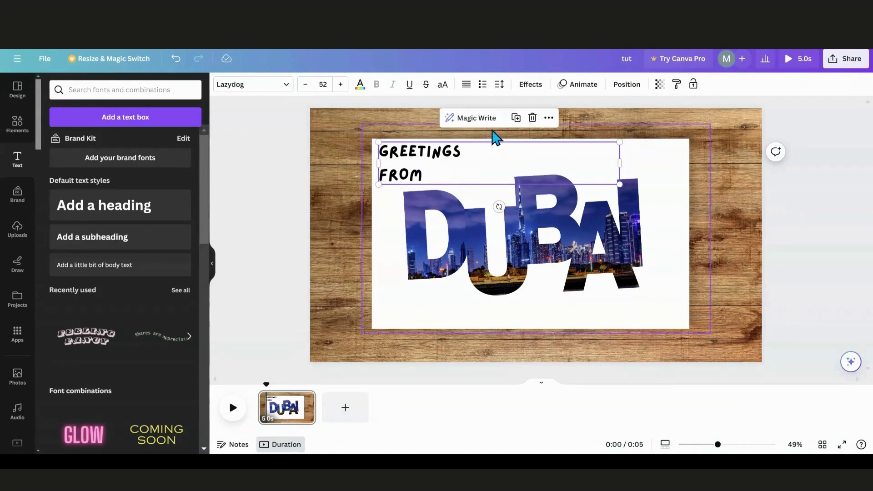
pyautogui.moveTo(484, 154); pyautogui.dragTo(494, 171)
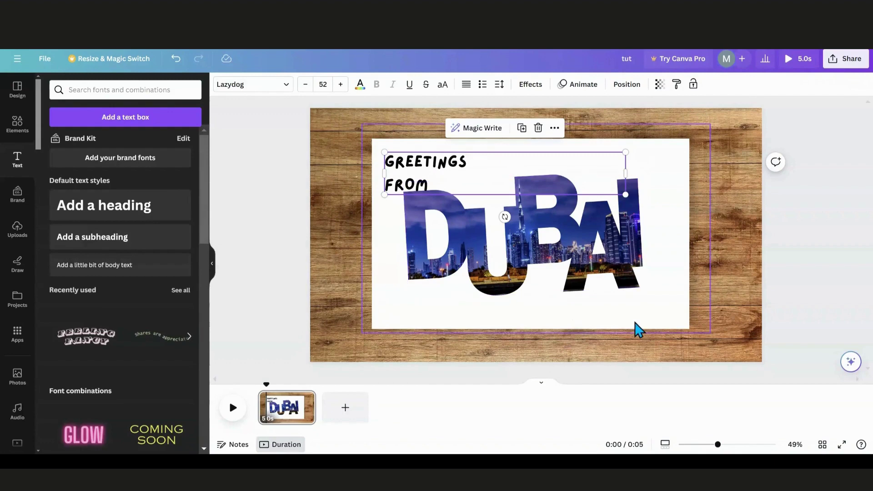
# Step: Group the white card, greeting and DUBAI letters, and move the group partly off the page's left edge
pyautogui.moveTo(369, 152); pyautogui.dragTo(672, 331)
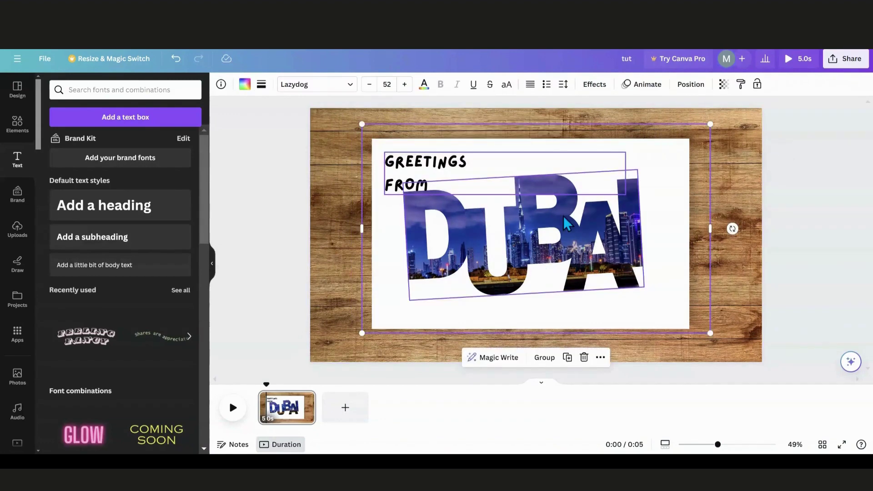
pyautogui.click(550, 358)
pyautogui.moveTo(609, 282); pyautogui.dragTo(401, 278)
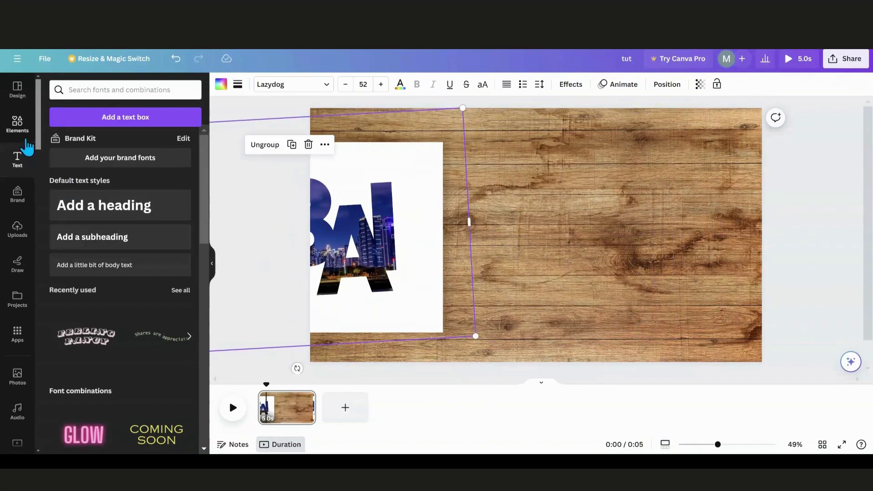
# Step: Add the recently used Post Mail Stamp graphic, rotate it to landscape and place it on the empty wood area
pyautogui.click(18, 125)
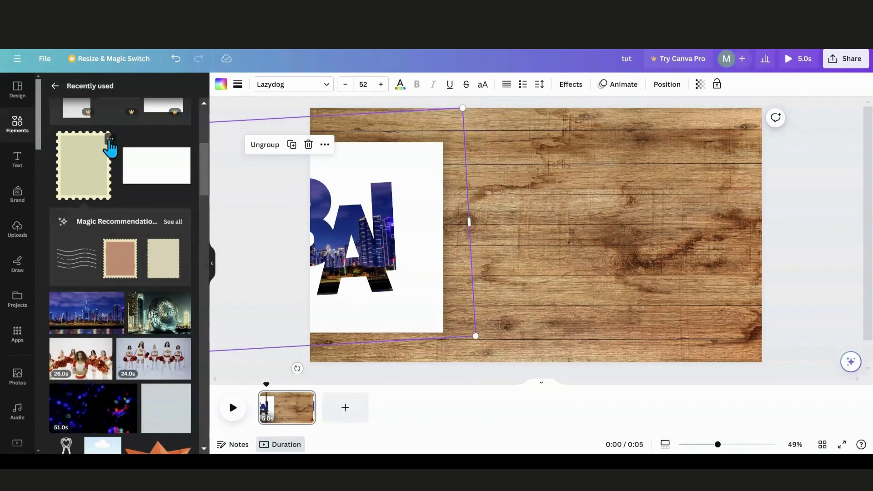
pyautogui.click(110, 140)
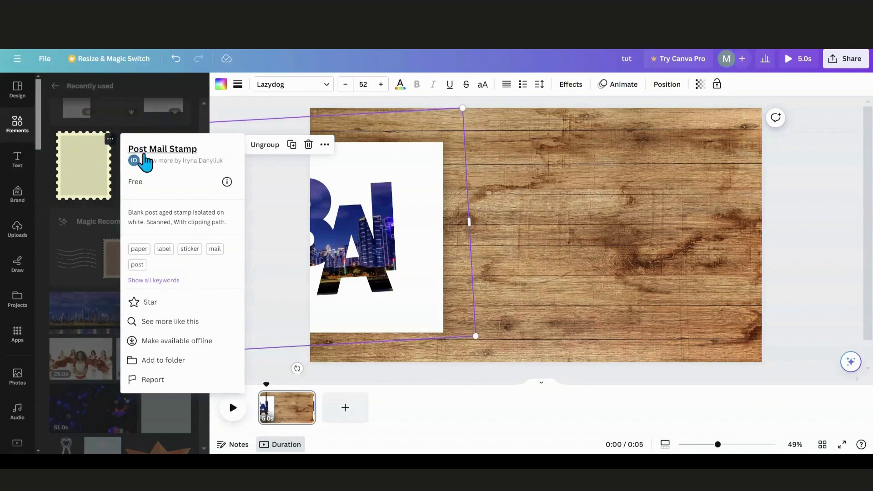
pyautogui.click(84, 180)
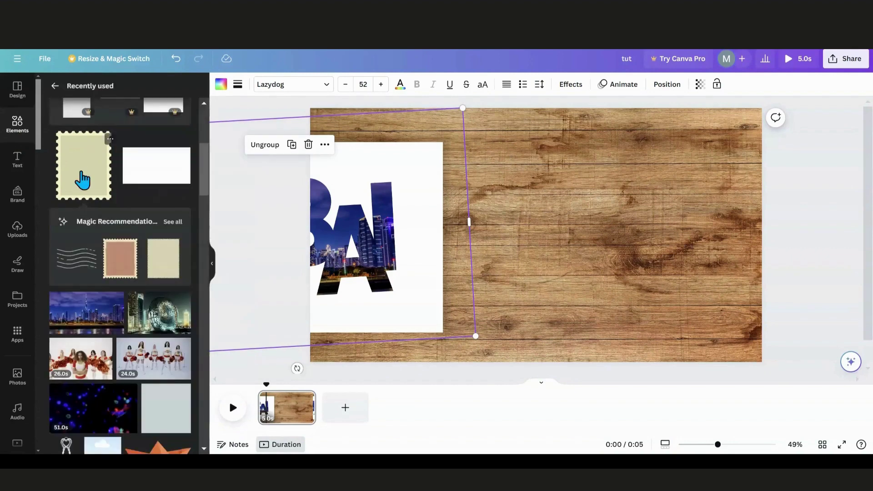
pyautogui.click(83, 180)
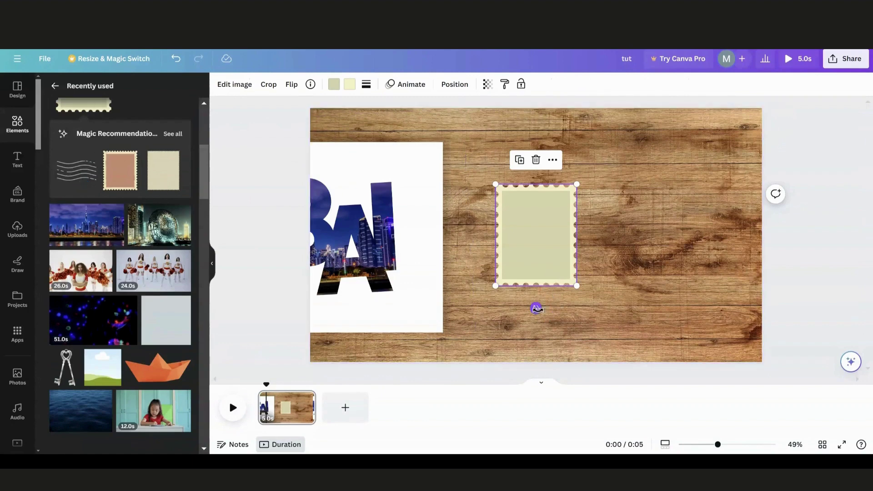
pyautogui.moveTo(536, 308); pyautogui.dragTo(610, 236)
pyautogui.moveTo(544, 252); pyautogui.dragTo(571, 236)
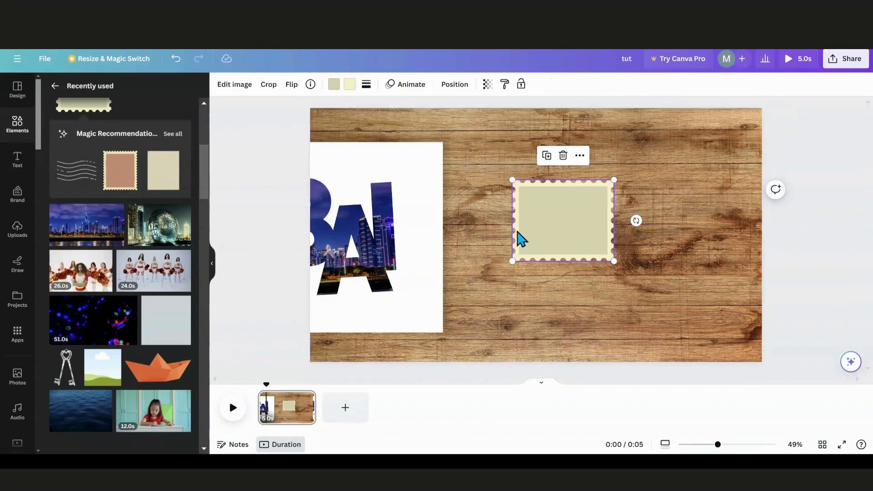
# Step: Recolour the stamp's border and centre white, and move the stamp slightly up and to the right
pyautogui.click(349, 85)
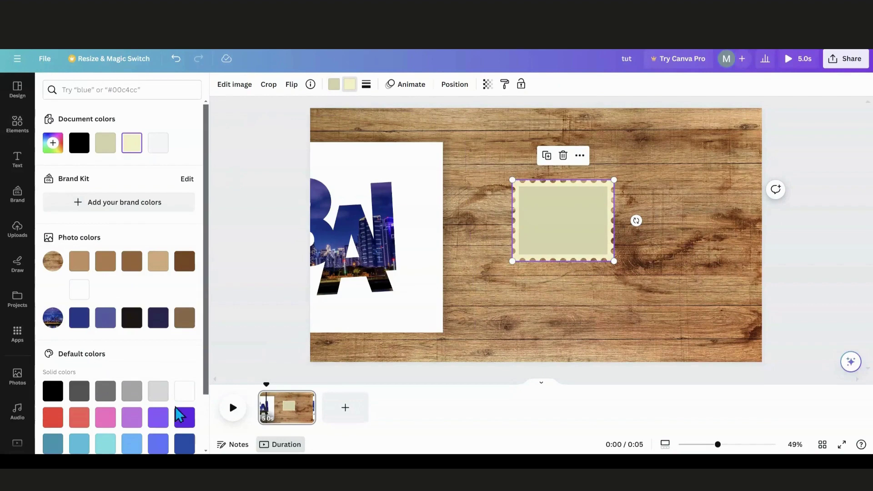
pyautogui.click(188, 390)
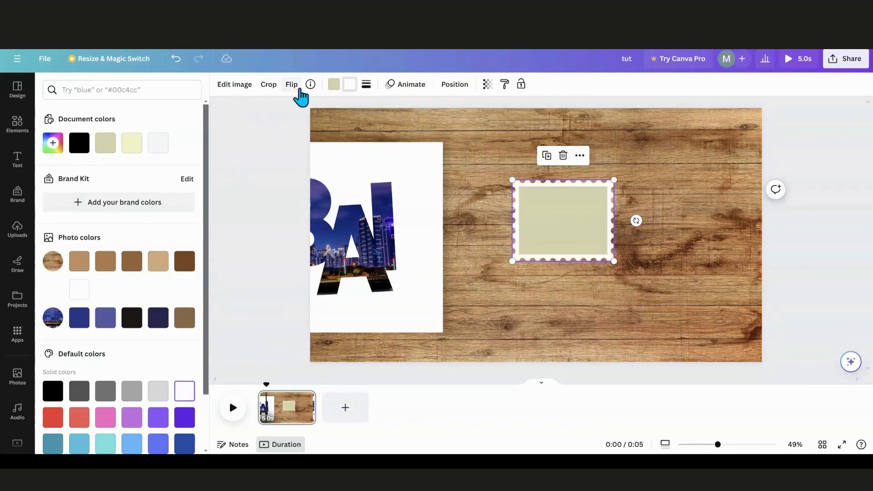
pyautogui.click(334, 85)
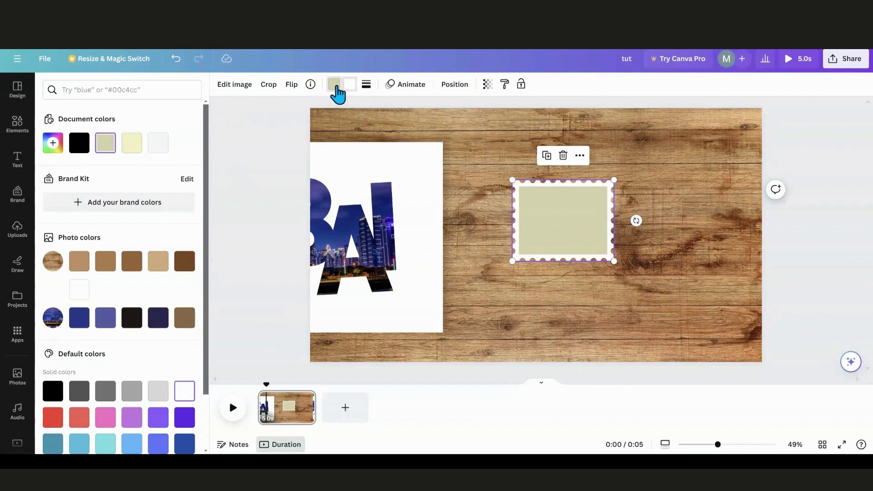
pyautogui.click(185, 391)
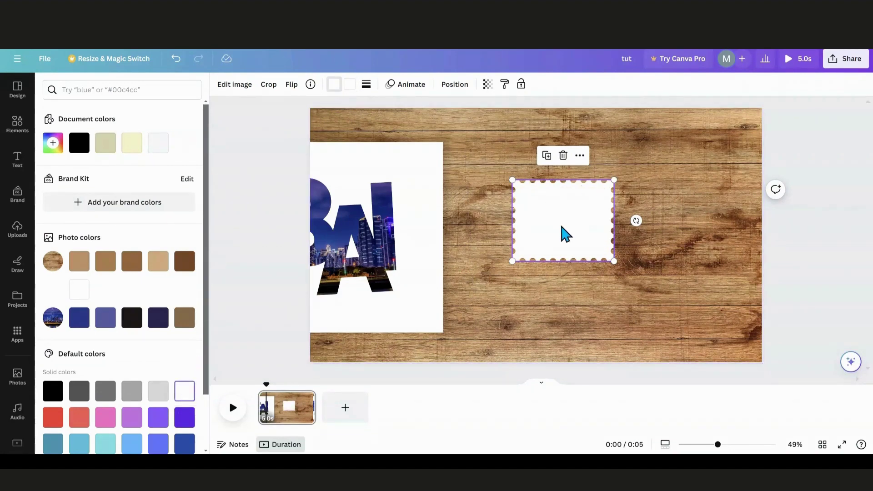
pyautogui.moveTo(562, 229); pyautogui.dragTo(590, 206)
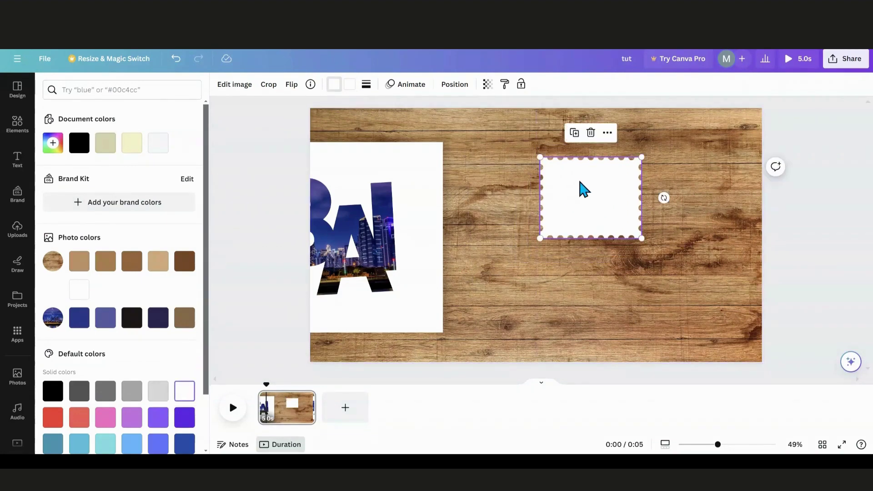
# Step: Add a square frame and stretch it to cover the whole page
pyautogui.click(13, 136)
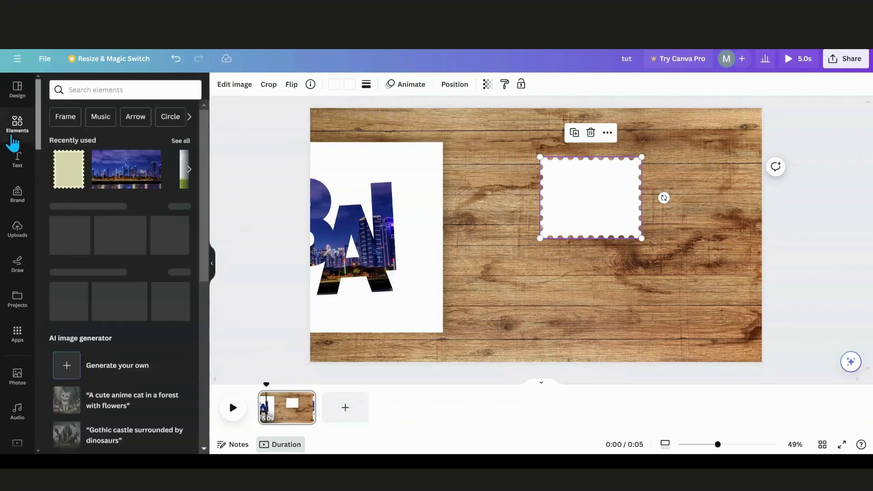
pyautogui.scroll(-10, 140, 291)
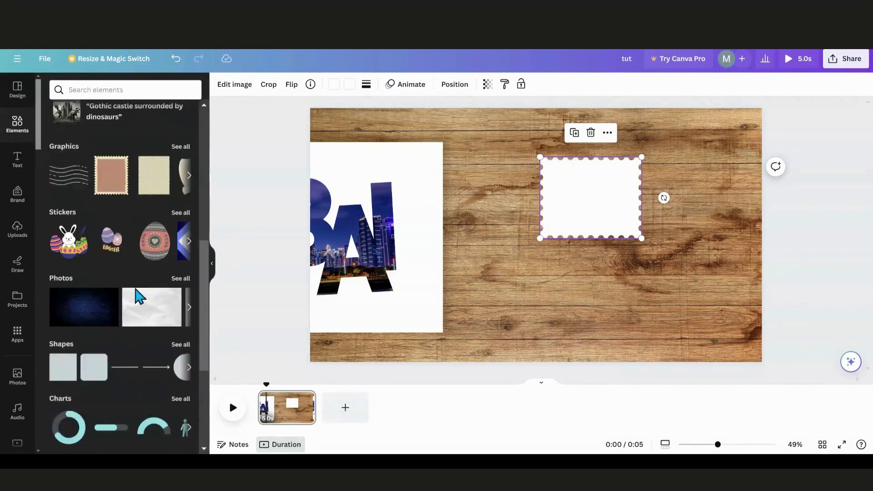
pyautogui.moveTo(70, 372); pyautogui.dragTo(508, 291)
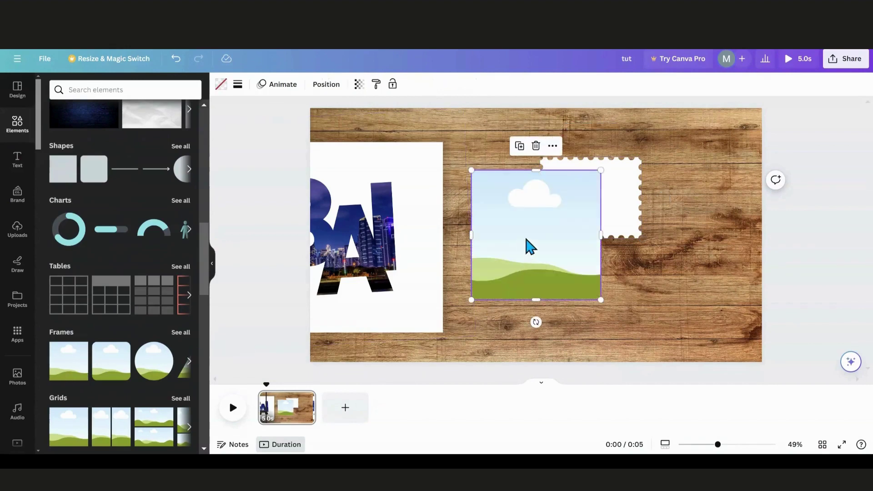
pyautogui.moveTo(526, 247); pyautogui.dragTo(363, 177)
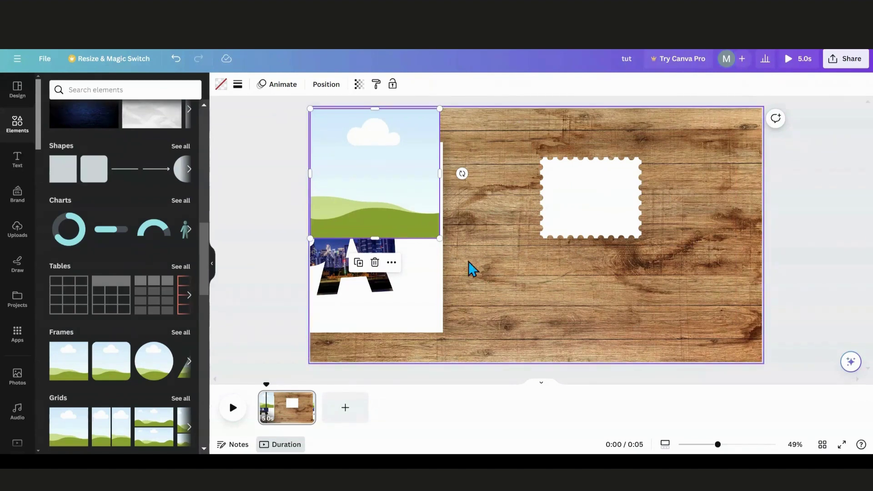
pyautogui.moveTo(439, 238); pyautogui.dragTo(589, 339)
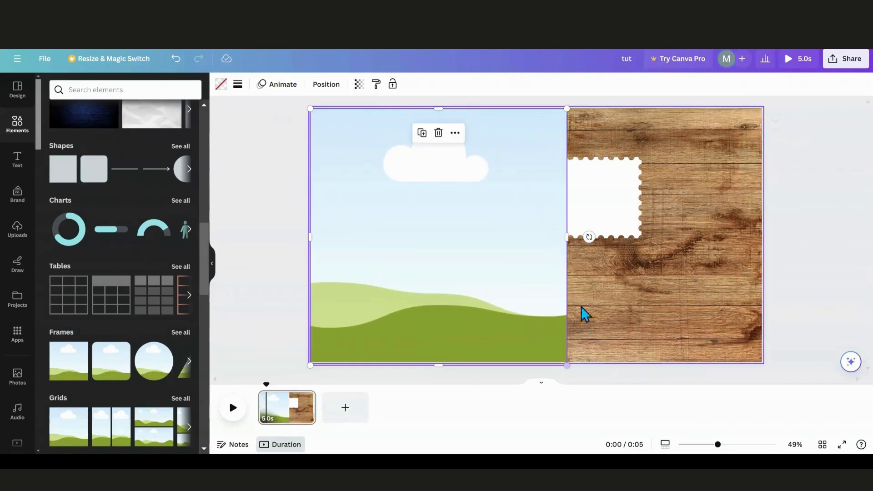
pyautogui.moveTo(569, 236); pyautogui.dragTo(768, 211)
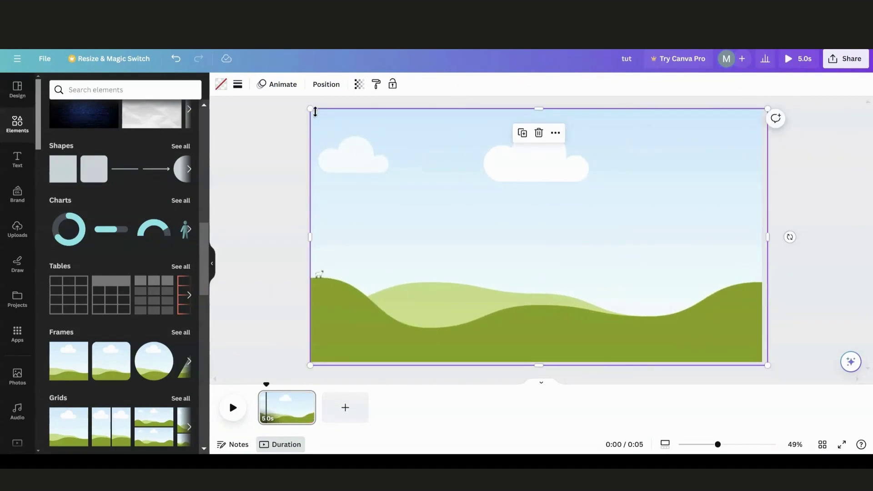
pyautogui.moveTo(310, 109); pyautogui.dragTo(303, 104)
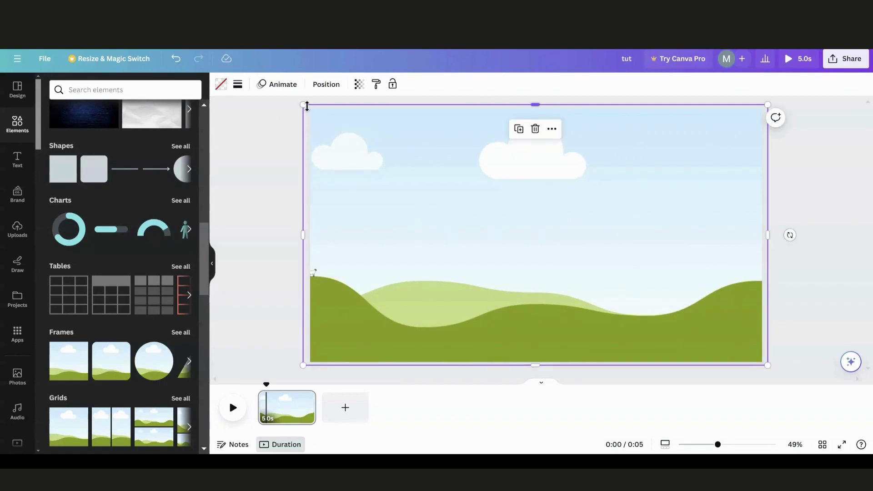
# Step: Shrink the frame to a small landscape rectangle and place it below the stamp
pyautogui.moveTo(301, 105); pyautogui.dragTo(634, 287)
pyautogui.moveTo(686, 313); pyautogui.dragTo(608, 266)
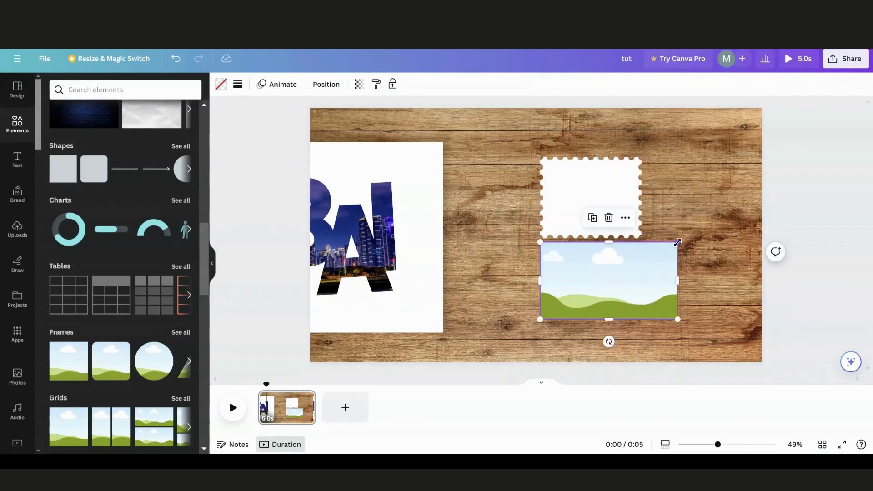
pyautogui.moveTo(677, 243); pyautogui.dragTo(639, 265)
pyautogui.moveTo(608, 294); pyautogui.dragTo(585, 307)
# Step: Open the Cherry Duotone effect for the white stamp
pyautogui.click(604, 203)
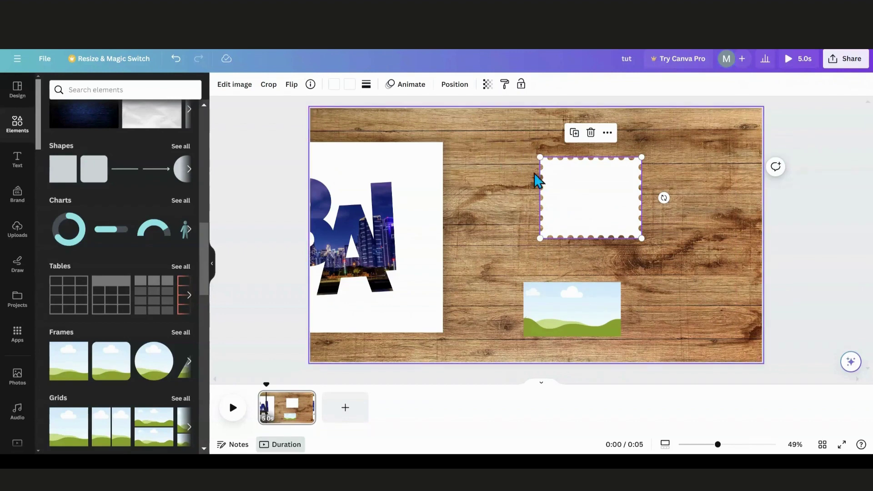
pyautogui.click(241, 95)
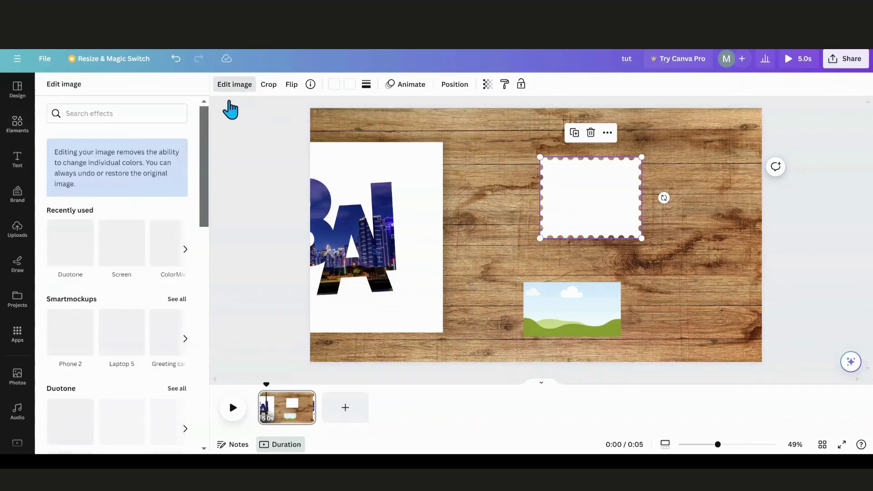
pyautogui.scroll(-5, 118, 227)
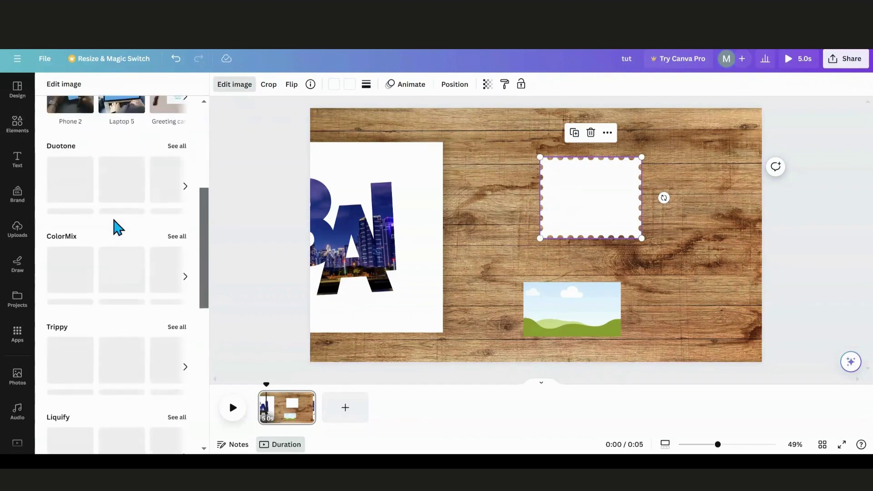
pyautogui.scroll(4, 117, 227)
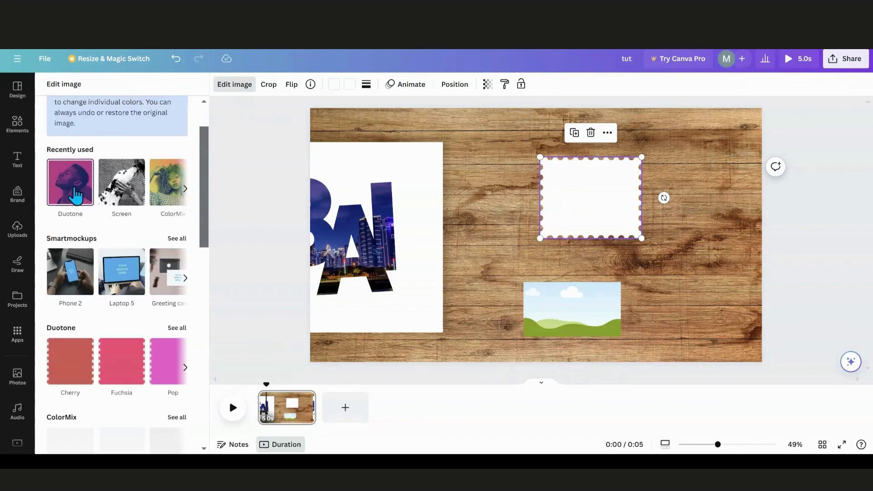
pyautogui.click(74, 190)
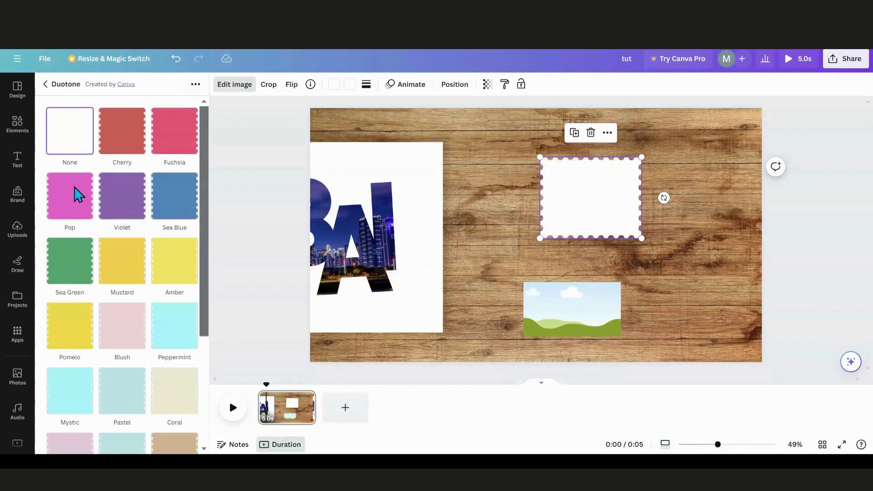
pyautogui.click(128, 141)
pyautogui.click(122, 137)
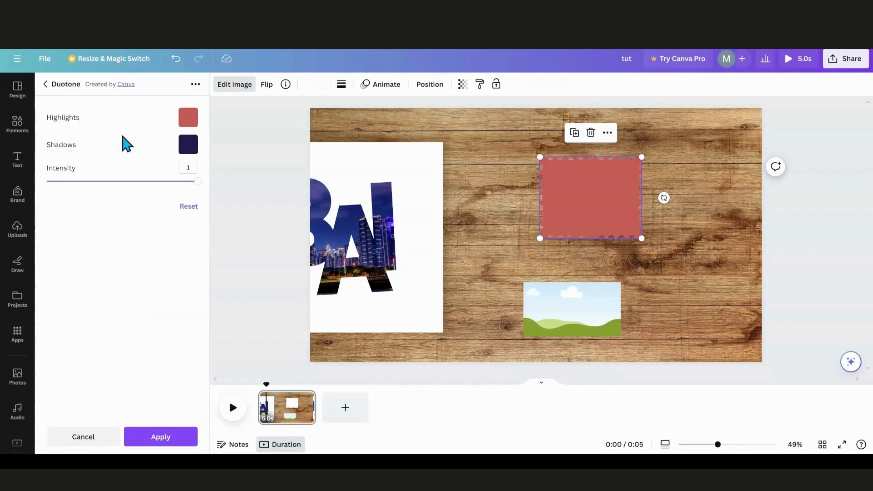
# Step: Set both the highlights and shadows of the stamp's Duotone effect to white and apply it
pyautogui.click(189, 118)
pyautogui.click(260, 174)
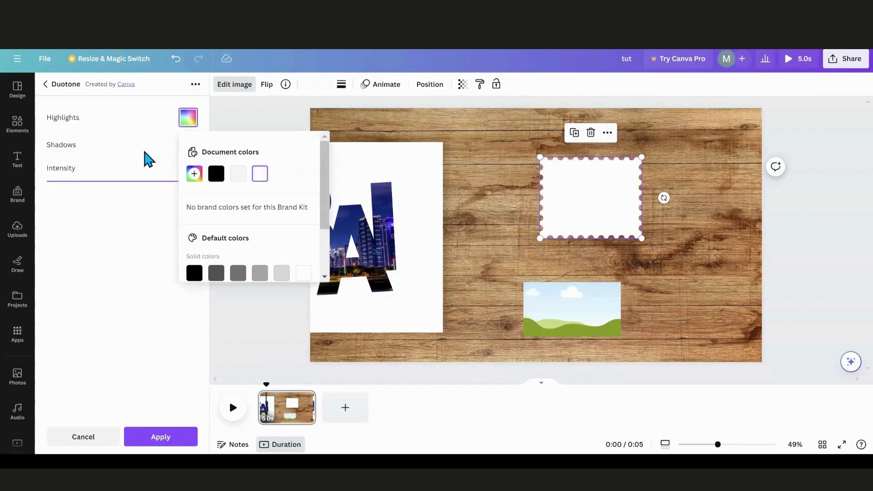
pyautogui.click(162, 147)
pyautogui.click(188, 144)
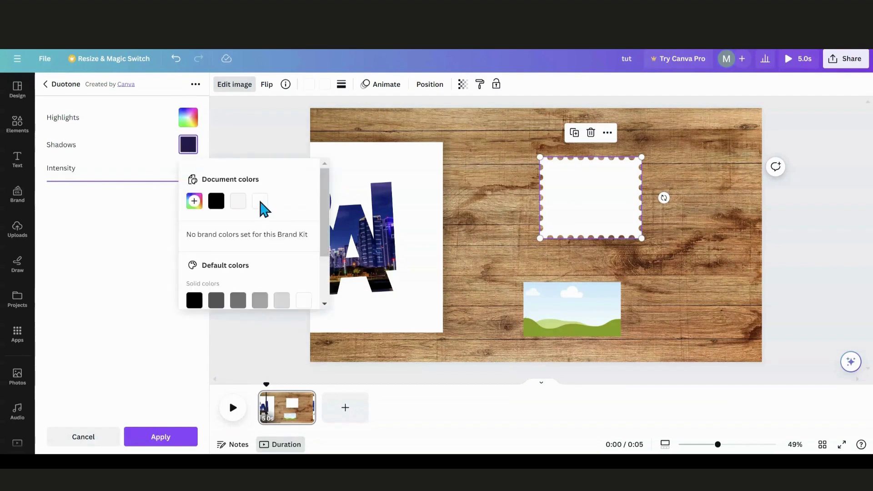
pyautogui.click(261, 202)
pyautogui.click(159, 438)
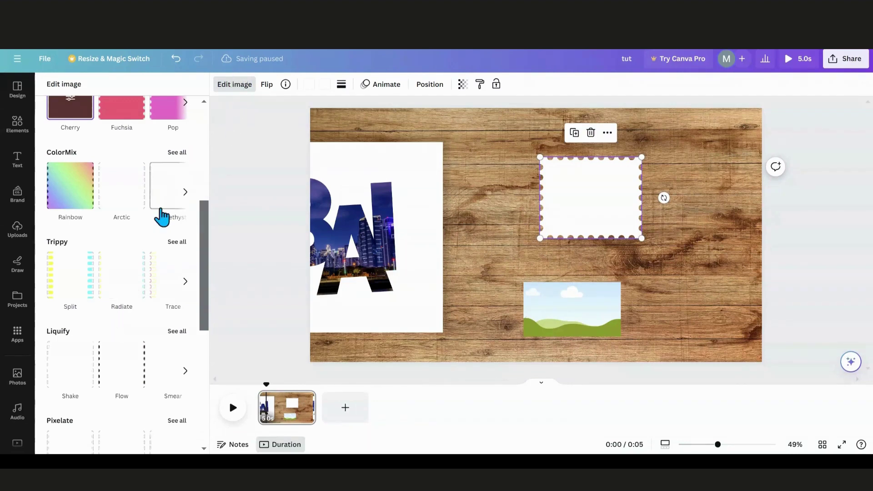
pyautogui.scroll(5, 140, 238)
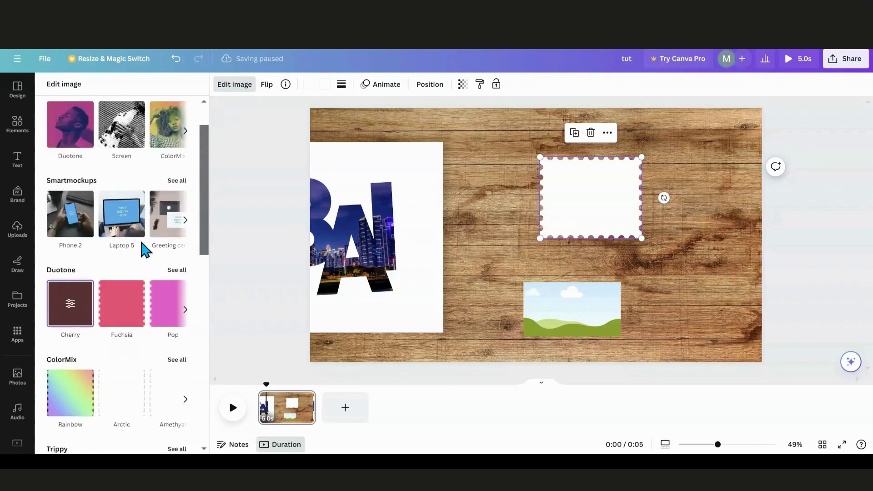
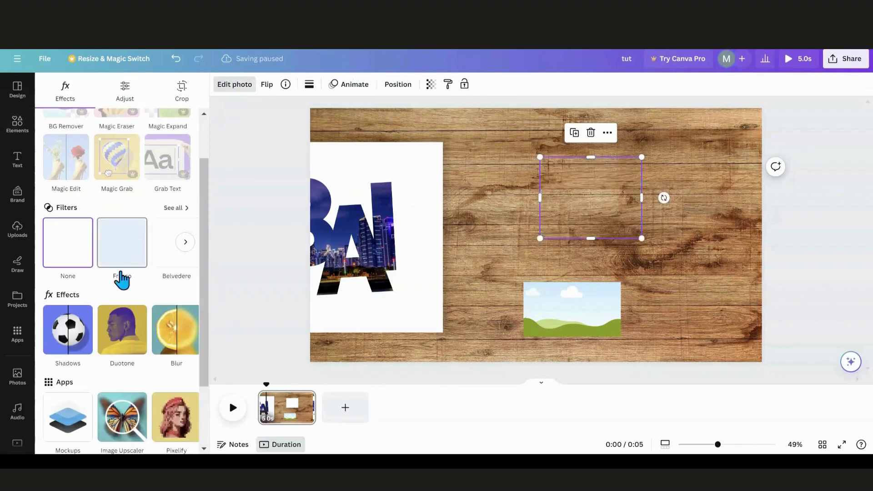
# Step: Add a Drop shadow to the white stamp
pyautogui.click(63, 342)
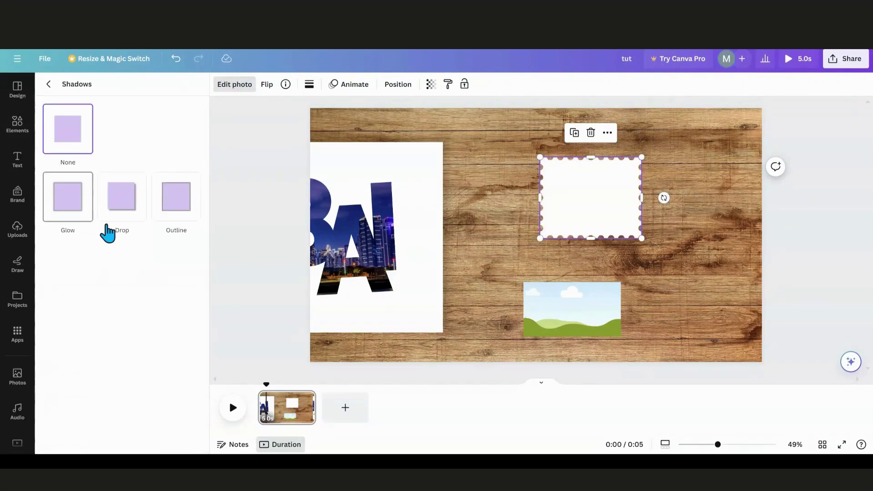
pyautogui.click(114, 219)
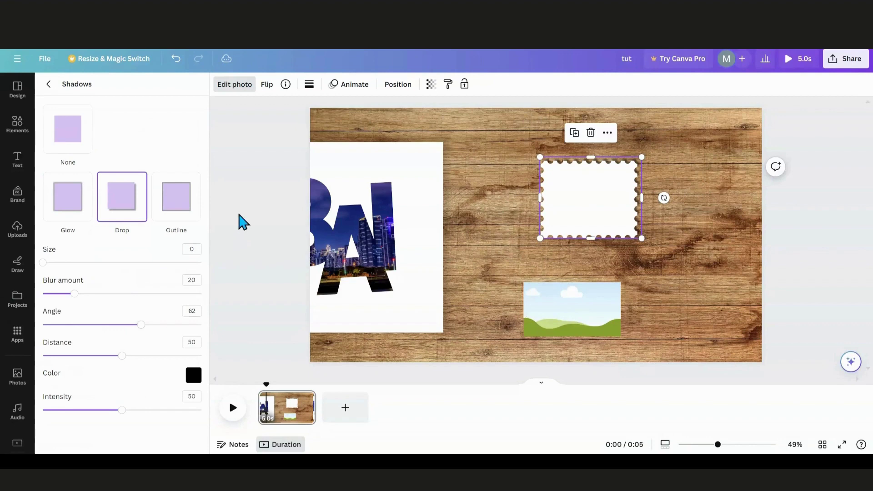
pyautogui.hotkey('ctrl', 'z')
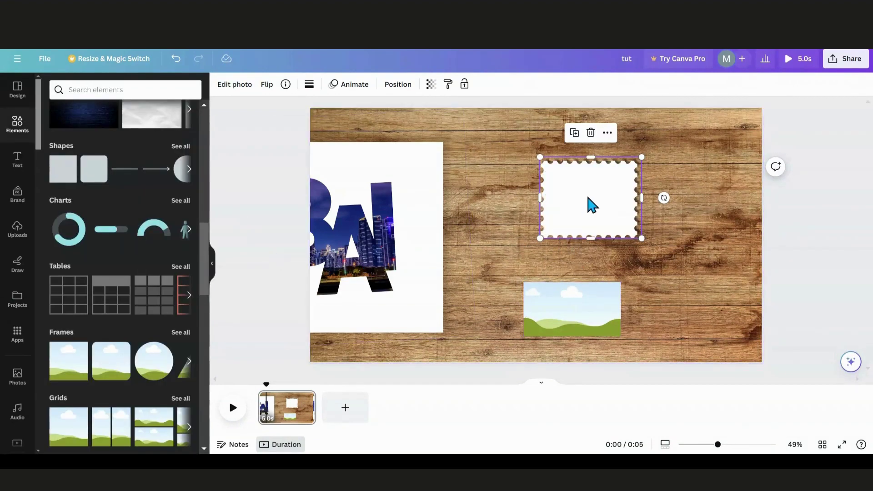
# Step: Duplicate the stamp and shift the copy to the right so both form one wider stamp
pyautogui.click(575, 134)
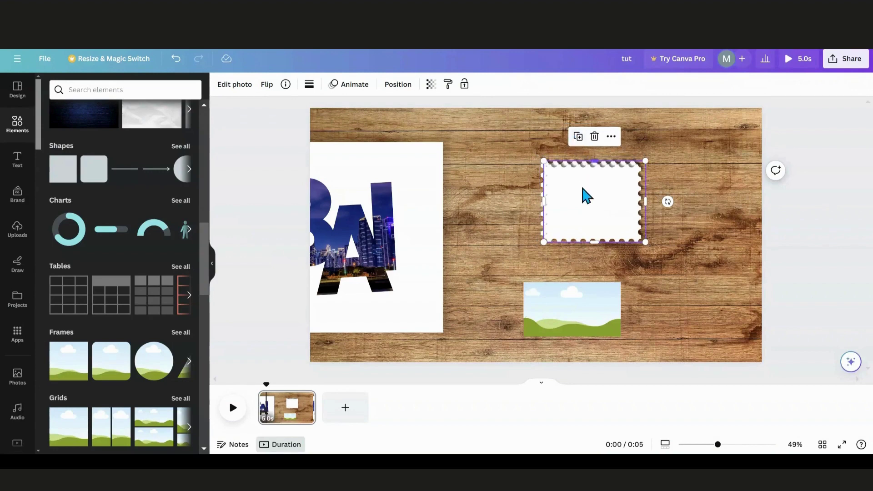
pyautogui.moveTo(588, 195); pyautogui.dragTo(616, 184)
# Step: Place the picture frame on the stamp and reorder the layers so the frame sits above both stamp pieces
pyautogui.click(581, 279)
pyautogui.moveTo(581, 279); pyautogui.dragTo(598, 204)
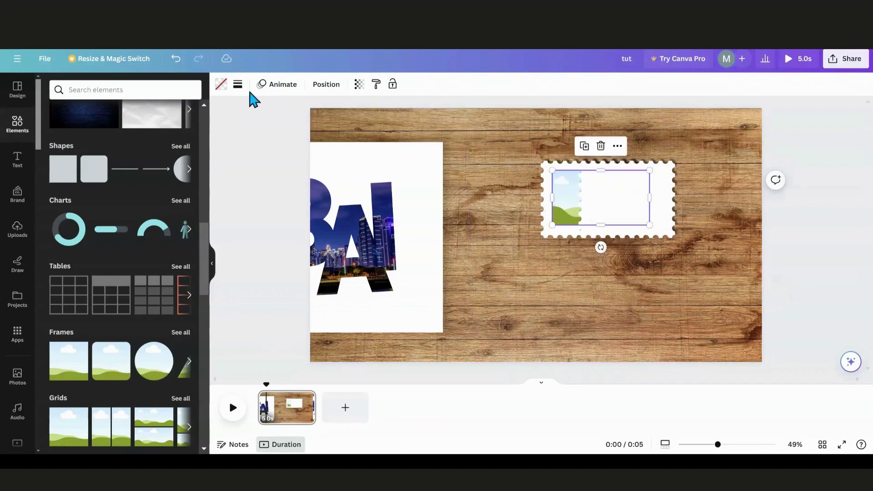
pyautogui.click(309, 89)
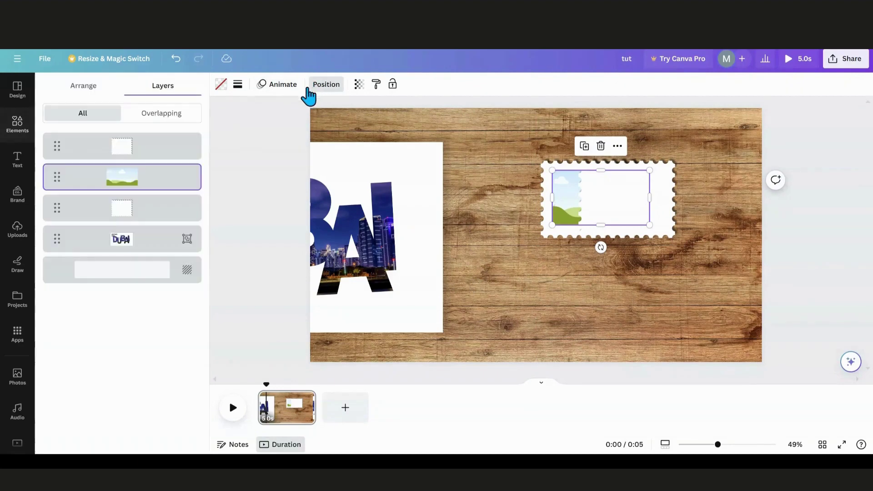
pyautogui.moveTo(156, 157); pyautogui.dragTo(136, 189)
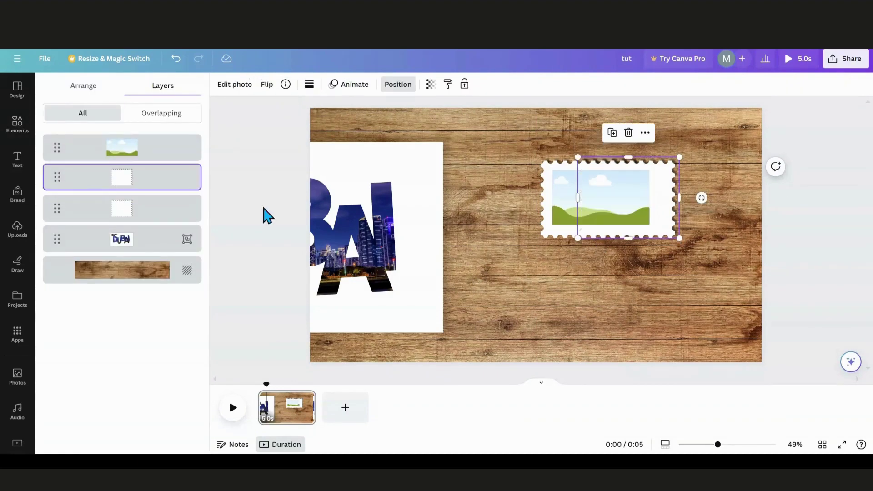
# Step: Slide the stamp copy back toward the original so the combined stamp fits closely around the frame
pyautogui.moveTo(668, 212); pyautogui.dragTo(648, 203)
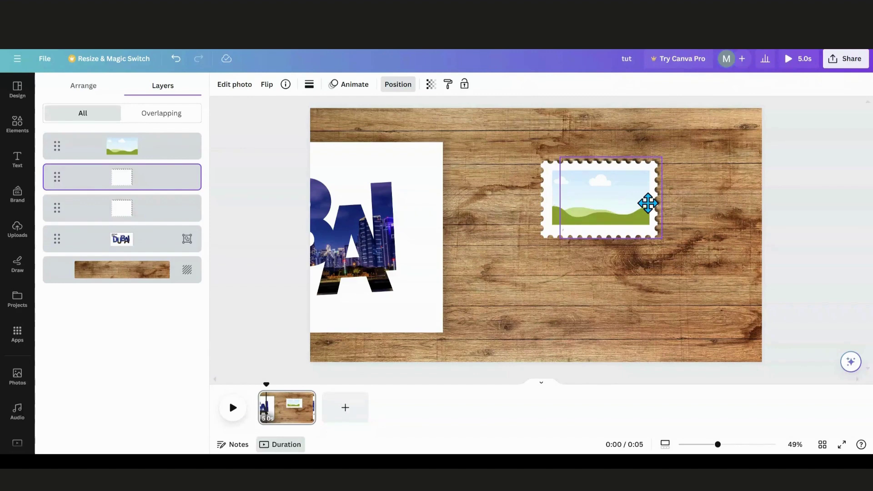
pyautogui.moveTo(647, 203); pyautogui.dragTo(648, 203)
pyautogui.click(610, 321)
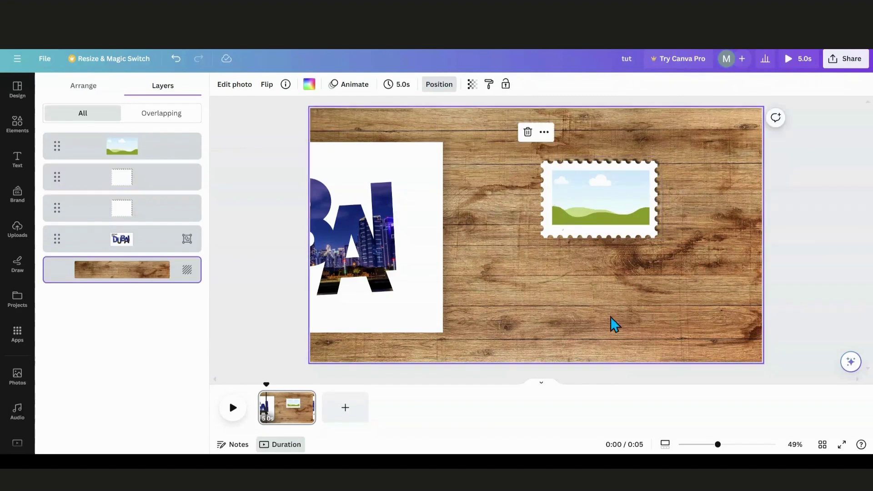
# Step: Move the frame below the stamp and crop the stamp copy to a narrow strip along its right perforated edge
pyautogui.click(605, 192)
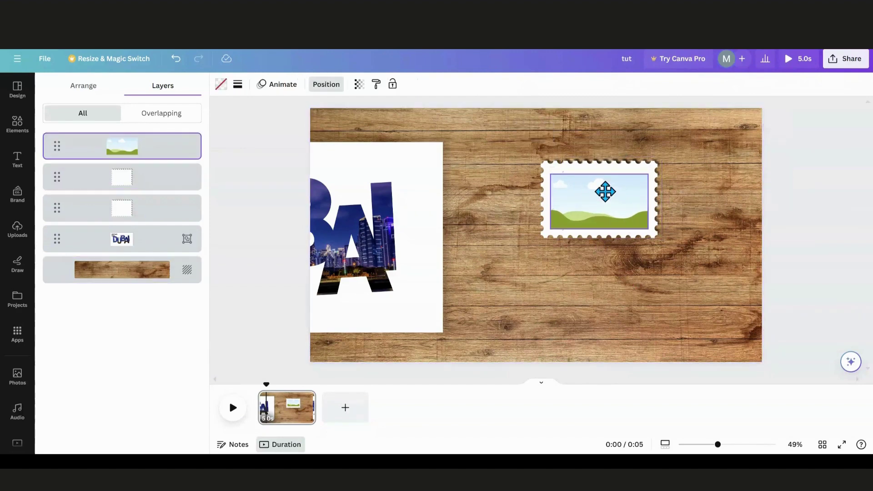
pyautogui.moveTo(606, 192); pyautogui.dragTo(604, 284)
pyautogui.click(595, 192)
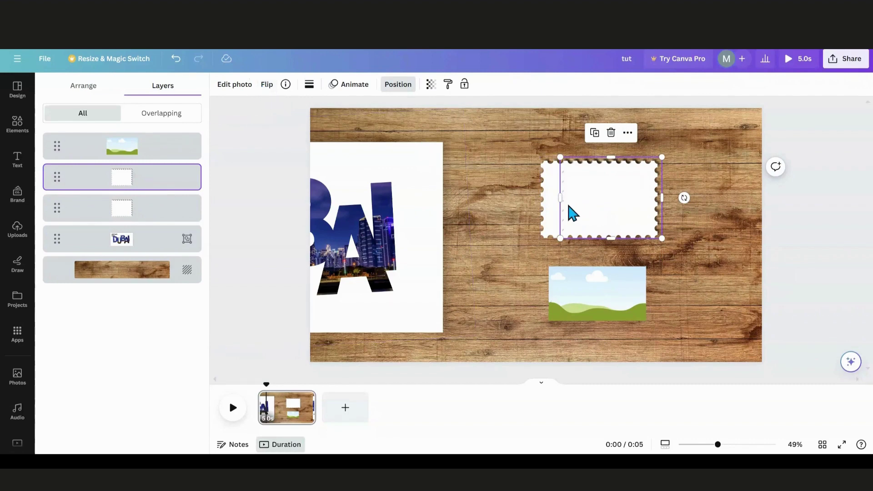
pyautogui.moveTo(560, 199); pyautogui.dragTo(633, 201)
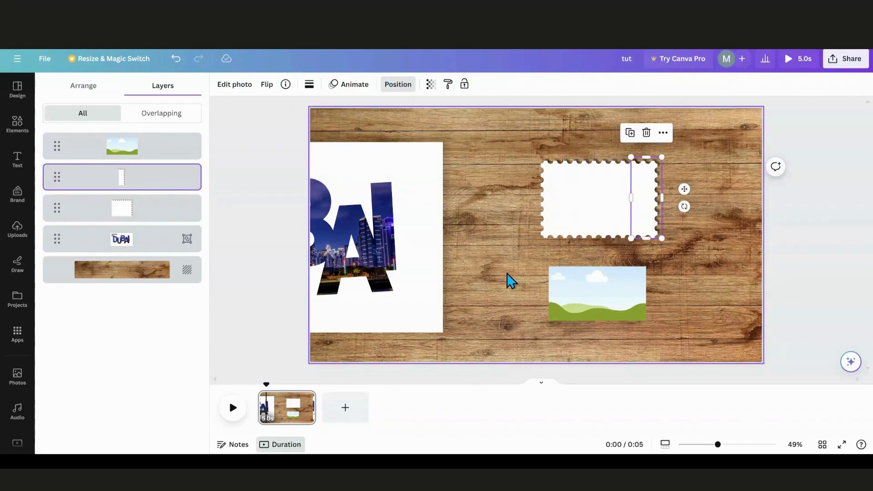
pyautogui.click(507, 279)
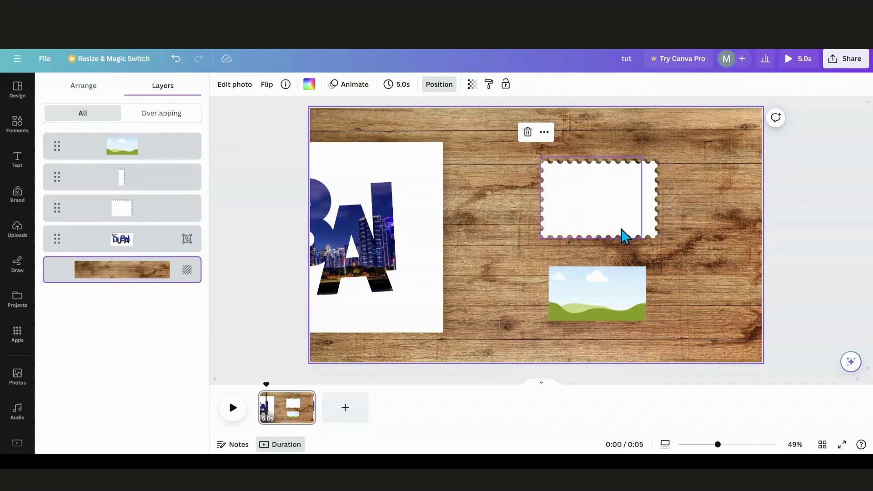
# Step: Move the picture frame back onto the stamp and centre it within the white border
pyautogui.moveTo(598, 302); pyautogui.dragTo(599, 202)
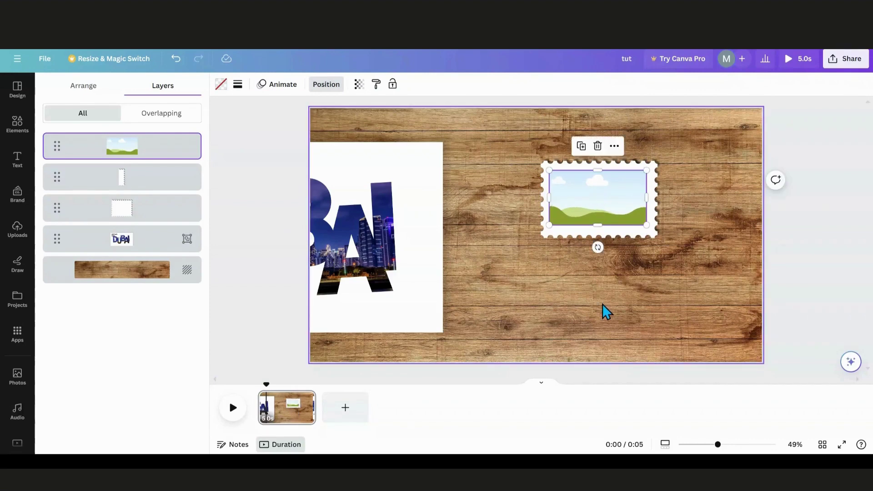
pyautogui.click(604, 337)
pyautogui.click(584, 202)
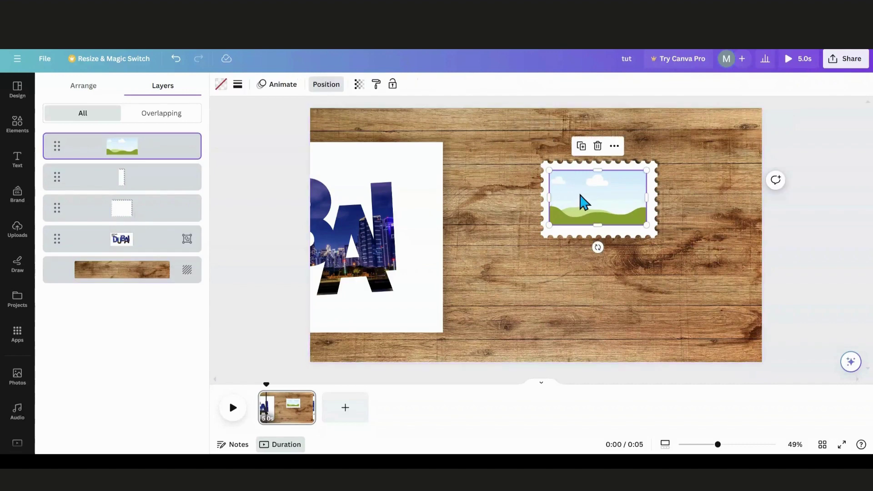
pyautogui.moveTo(584, 207); pyautogui.dragTo(584, 207)
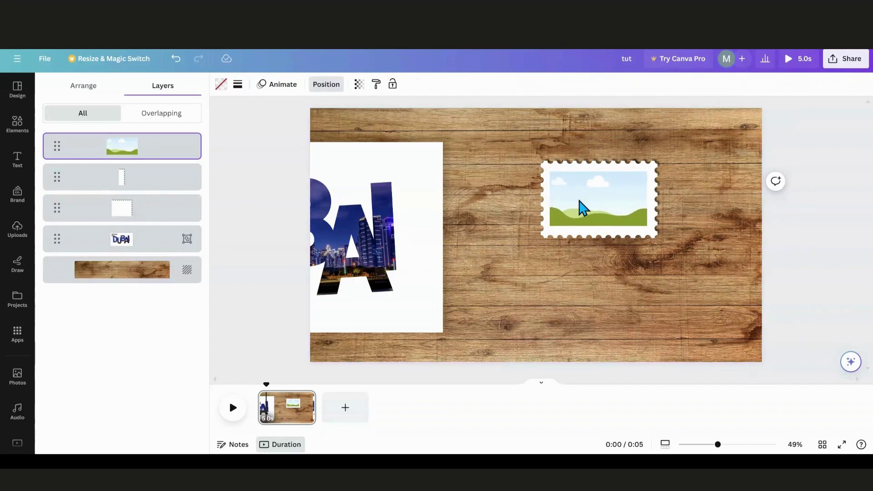
pyautogui.moveTo(584, 208); pyautogui.dragTo(581, 204)
pyautogui.click(541, 292)
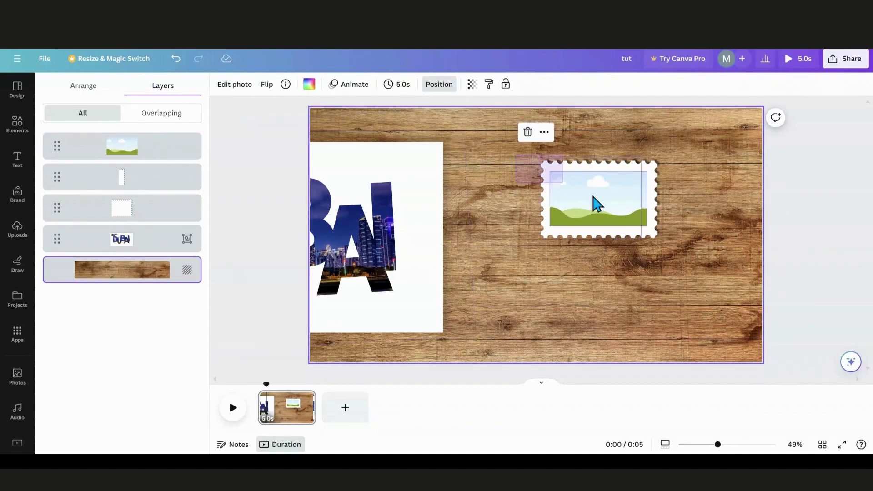
pyautogui.moveTo(675, 228); pyautogui.dragTo(629, 201)
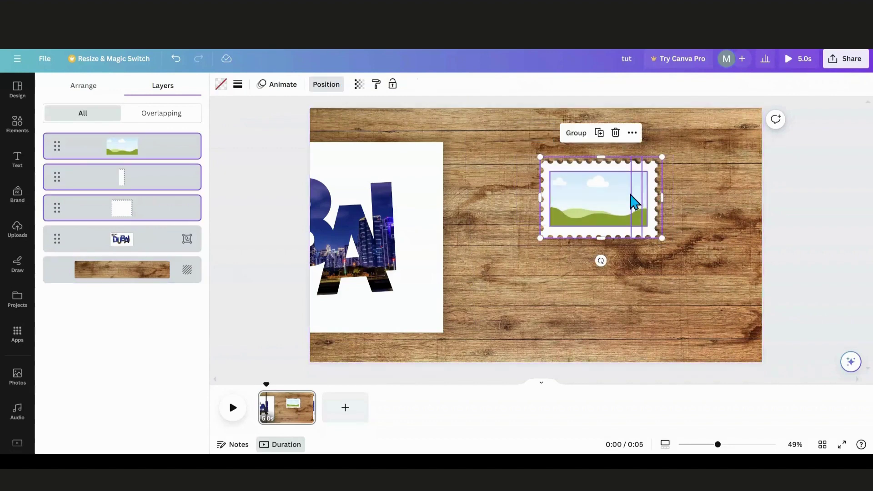
pyautogui.click(603, 136)
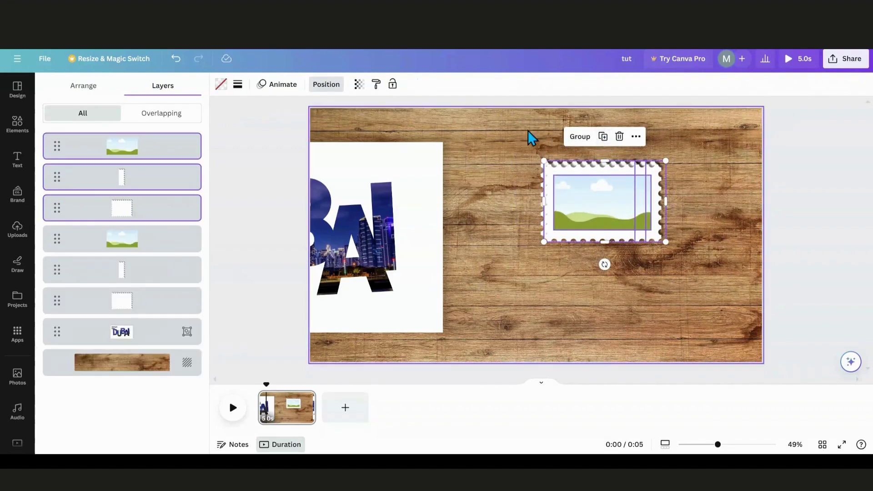
pyautogui.click(175, 59)
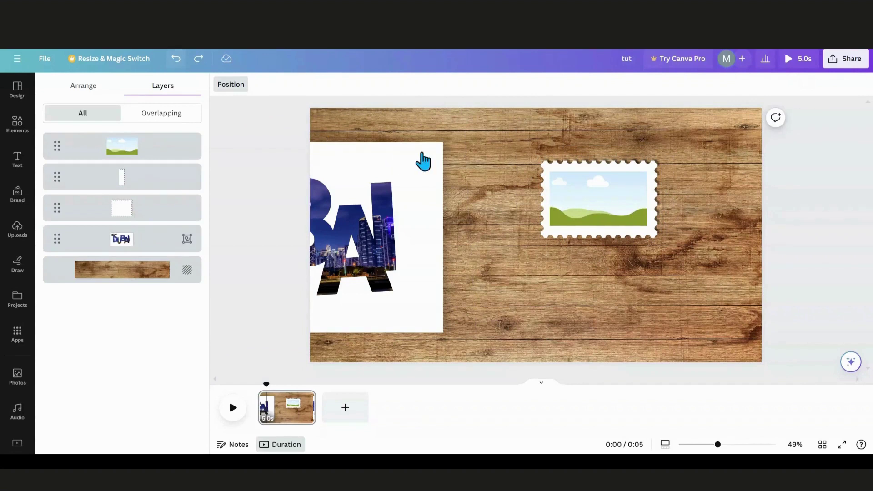
# Step: Group the two stamp pieces with the picture frame and move the group slightly right and up
pyautogui.moveTo(516, 146); pyautogui.dragTo(680, 234)
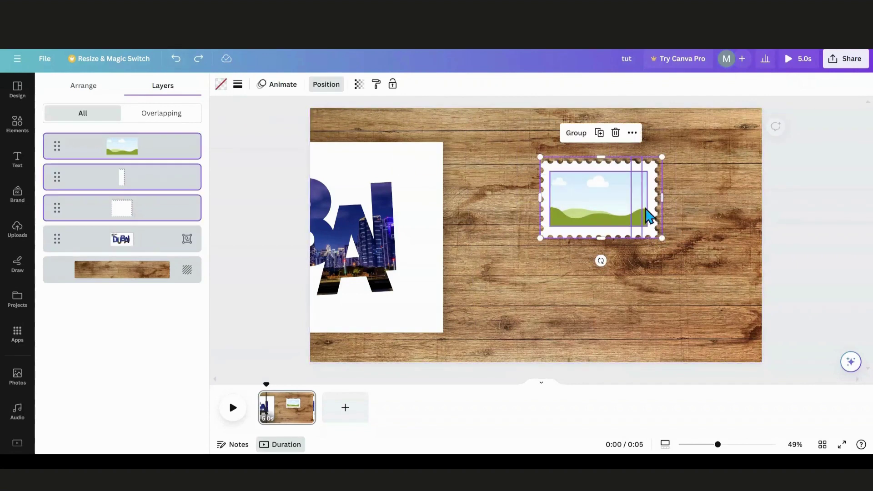
pyautogui.click(578, 135)
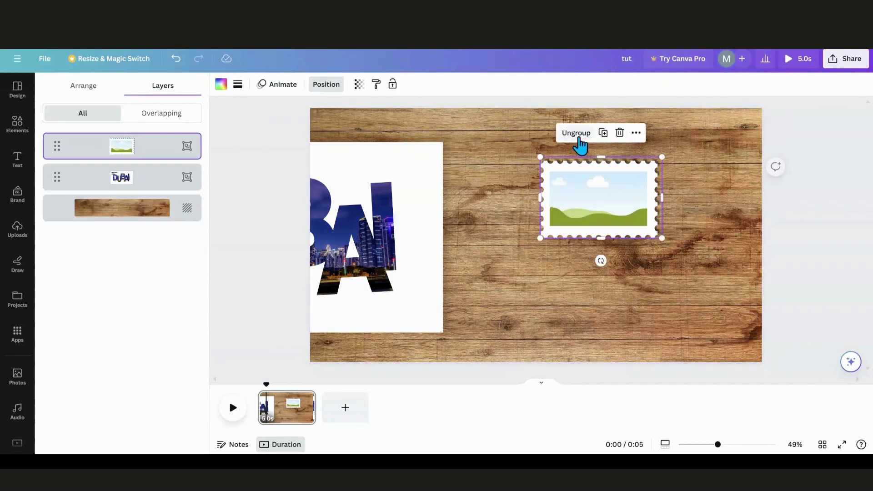
pyautogui.moveTo(627, 199); pyautogui.dragTo(655, 193)
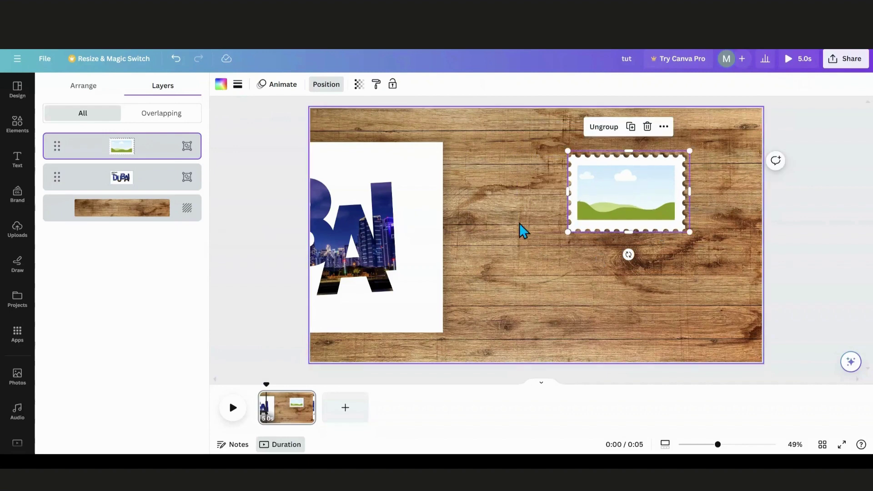
# Step: Bring the DUBAI card fully onto the page and place the stamp, scaled down, in the card's upper-right corner
pyautogui.moveTo(431, 279); pyautogui.dragTo(588, 268)
pyautogui.moveTo(662, 220); pyautogui.dragTo(708, 163)
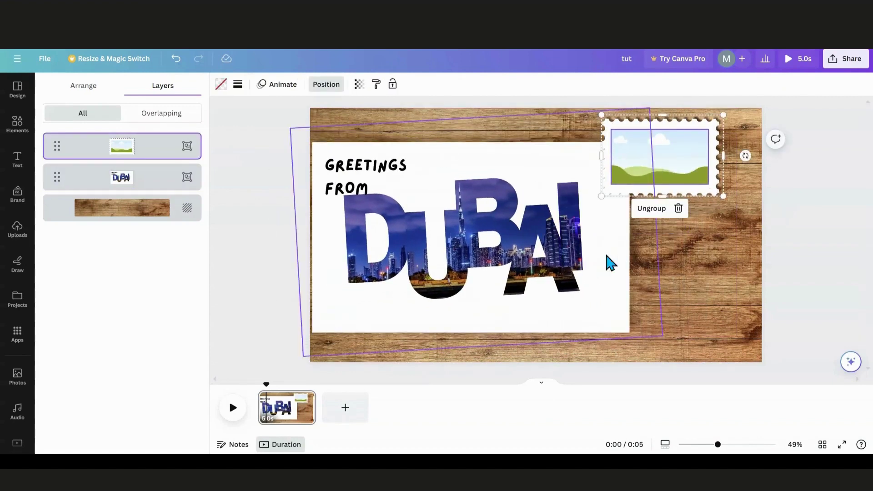
pyautogui.moveTo(721, 116); pyautogui.dragTo(595, 166)
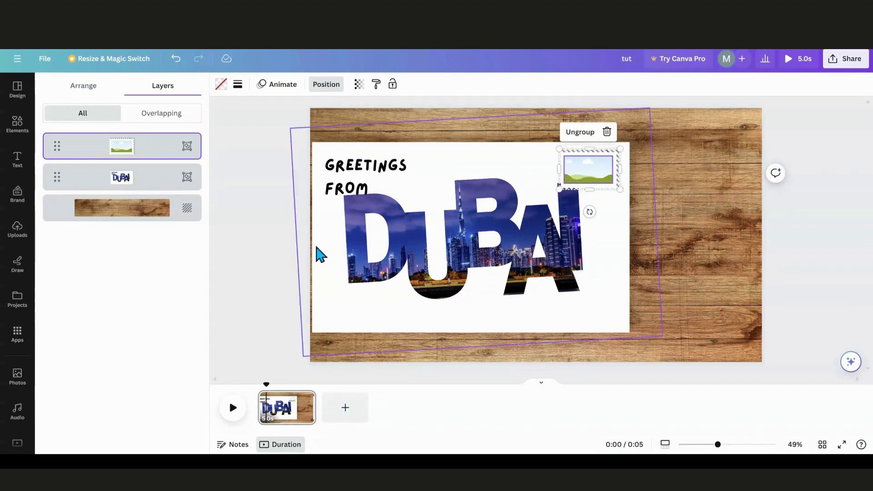
# Step: Add the recently used night photo of the calligraphy-covered ring building to the page
pyautogui.click(19, 125)
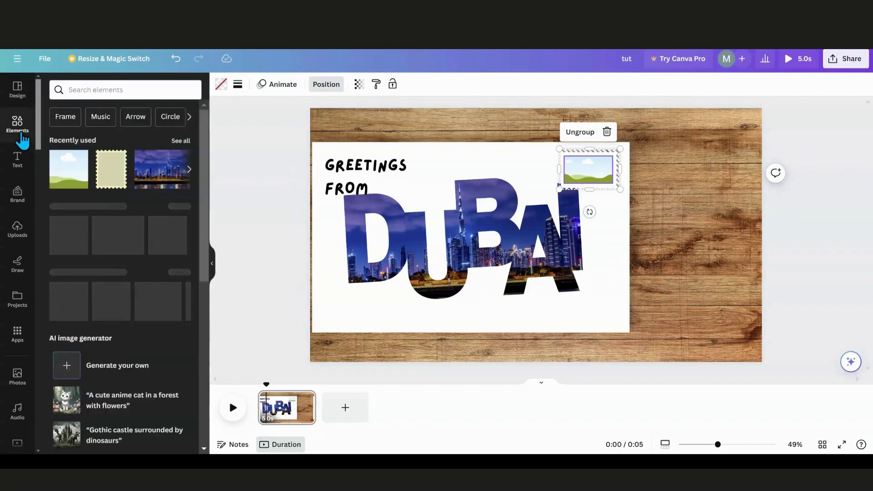
pyautogui.click(175, 143)
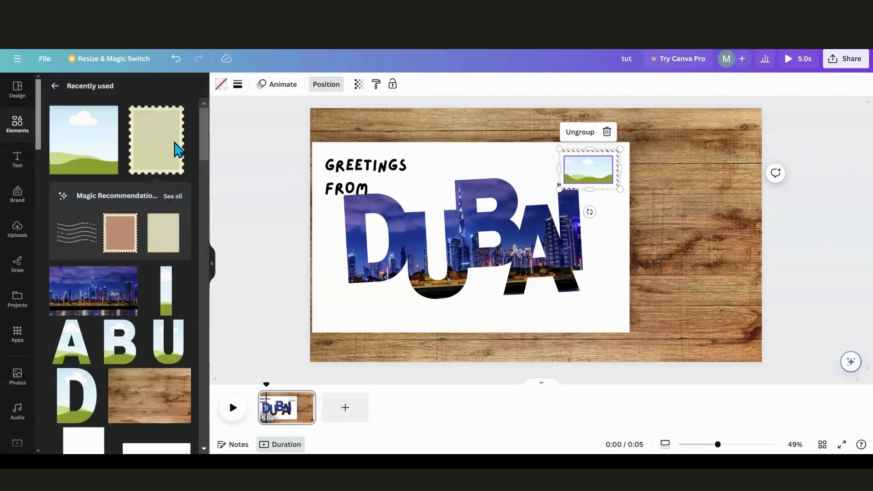
pyautogui.scroll(-4, 137, 280)
pyautogui.scroll(-3, 135, 282)
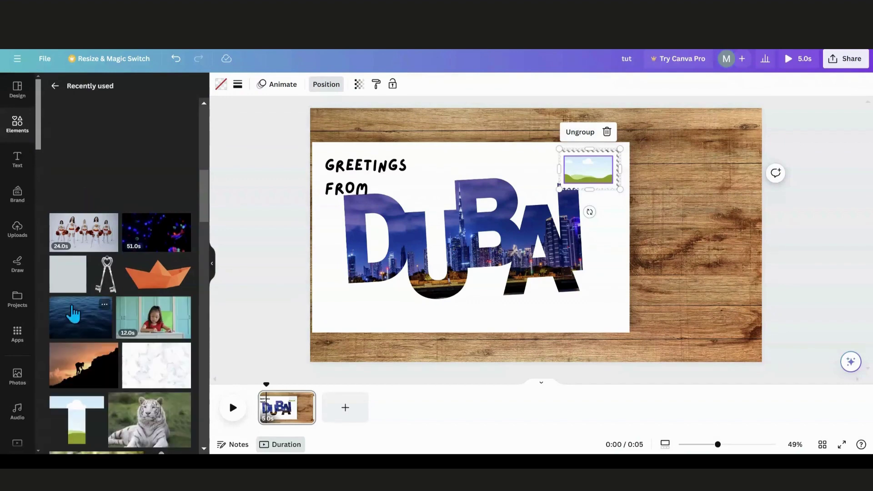
pyautogui.scroll(-6, 73, 314)
pyautogui.scroll(8, 72, 313)
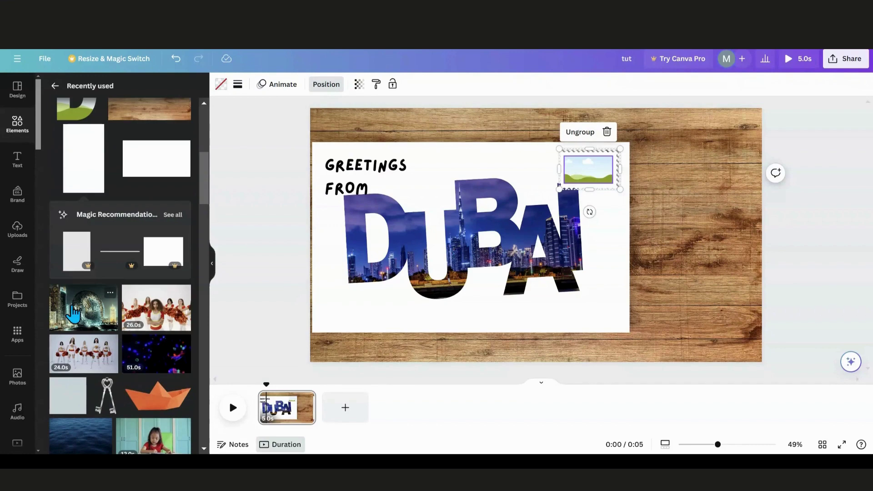
pyautogui.click(73, 313)
# Step: Shrink the ring building photo and drop it into the stamp's picture frame
pyautogui.moveTo(536, 225); pyautogui.dragTo(657, 263)
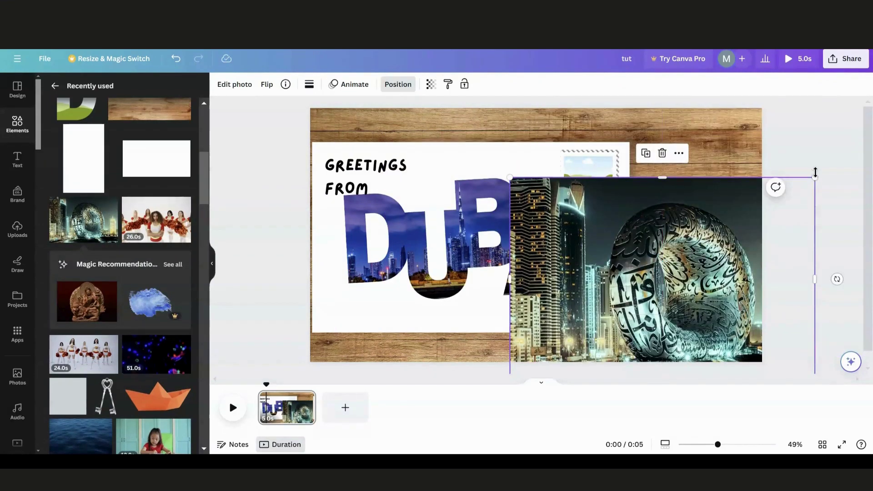
pyautogui.moveTo(815, 177); pyautogui.dragTo(645, 292)
pyautogui.moveTo(610, 348); pyautogui.dragTo(600, 172)
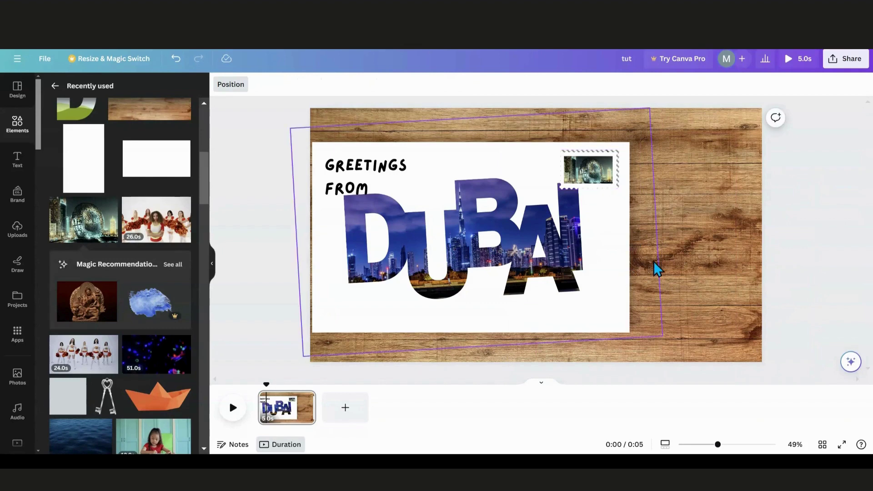
# Step: Nudge the stamp into its final position in the card's upper-right corner
pyautogui.moveTo(532, 306)
pyautogui.mouseDown()
pyautogui.moveTo(542, 304)
pyautogui.moveTo(525, 314)
pyautogui.mouseUp()
pyautogui.click(597, 183)
pyautogui.moveTo(597, 183); pyautogui.dragTo(604, 180)
# Step: Select the card and stamp together, centre them on the wooden background and tilt them counterclockwise
pyautogui.moveTo(409, 110); pyautogui.dragTo(653, 232)
pyautogui.moveTo(555, 289); pyautogui.dragTo(588, 284)
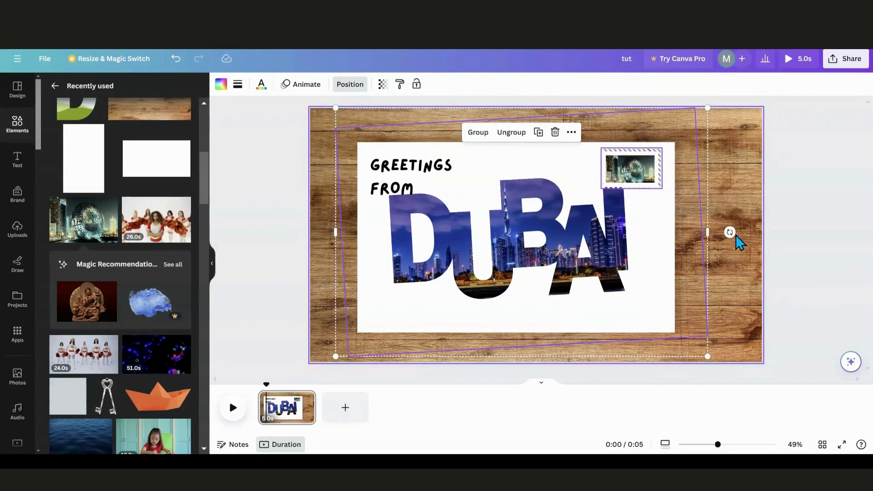
pyautogui.moveTo(728, 231); pyautogui.dragTo(731, 195)
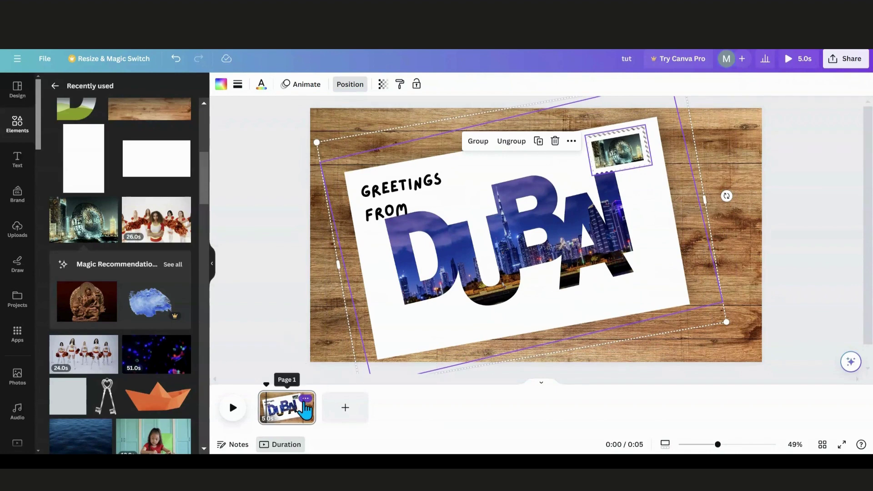
# Step: Duplicate the Dubai postcard page and rotate the stamp on the copy until it sits level
pyautogui.click(307, 399)
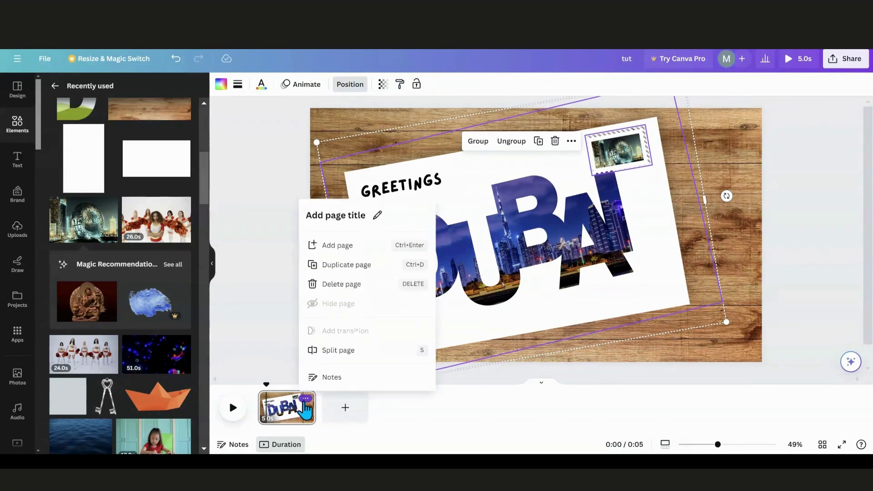
pyautogui.click(336, 258)
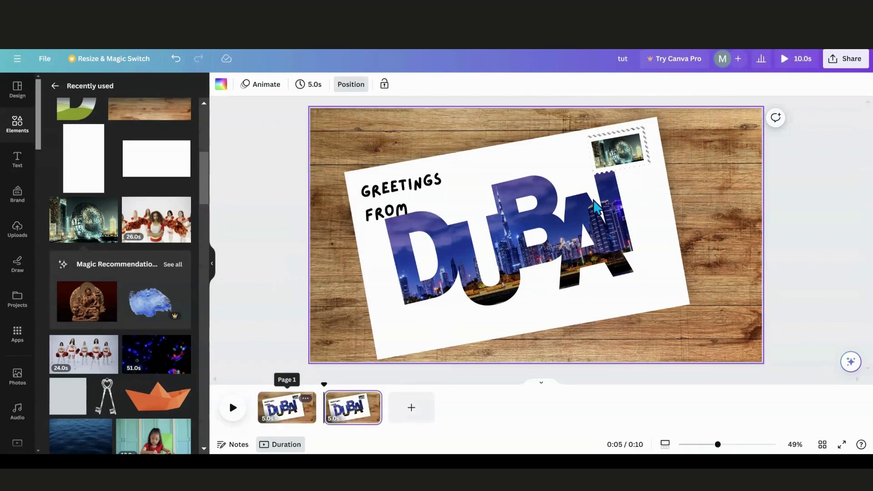
pyautogui.click(619, 168)
pyautogui.moveTo(671, 140); pyautogui.dragTo(677, 151)
# Step: Enlarge and reposition the stamp on the second page until its ring building photo covers the entire page
pyautogui.moveTo(587, 171); pyautogui.dragTo(236, 308)
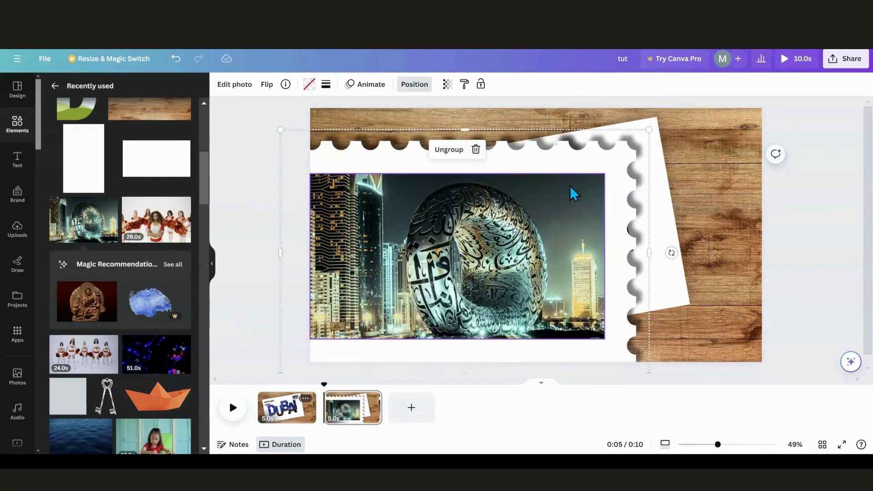
pyautogui.moveTo(649, 130); pyautogui.dragTo(864, 86)
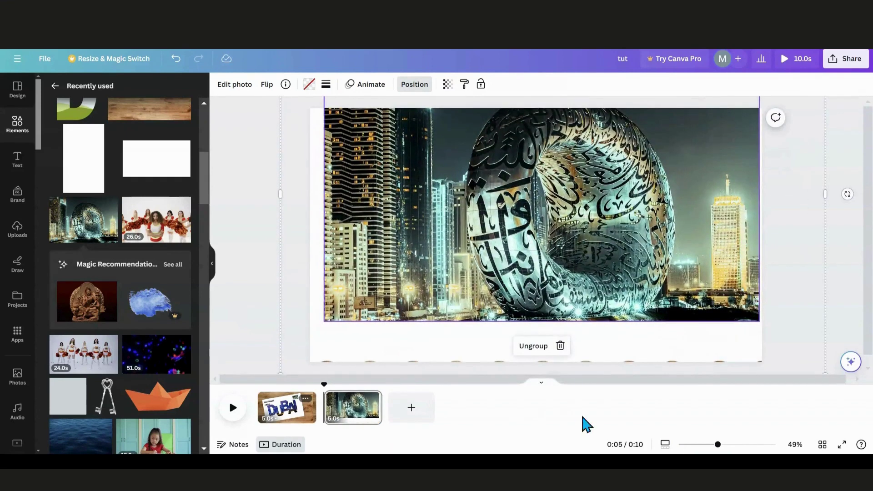
pyautogui.moveTo(717, 447); pyautogui.dragTo(701, 446)
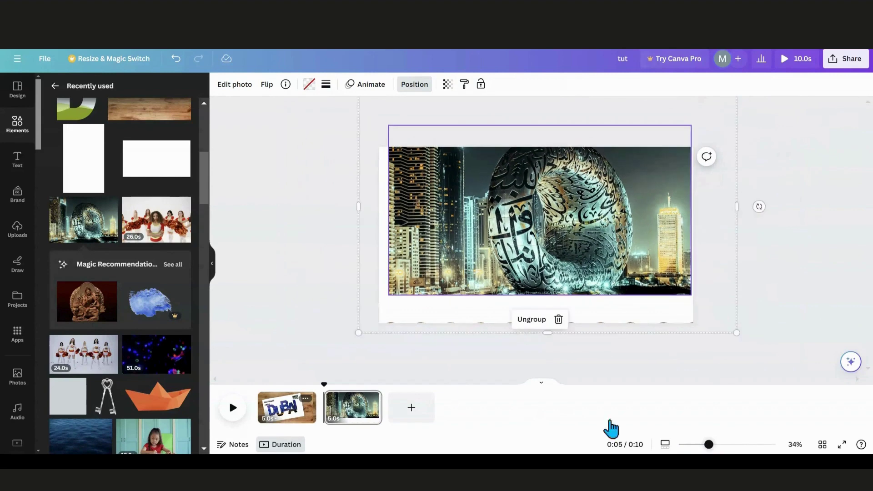
pyautogui.click(214, 269)
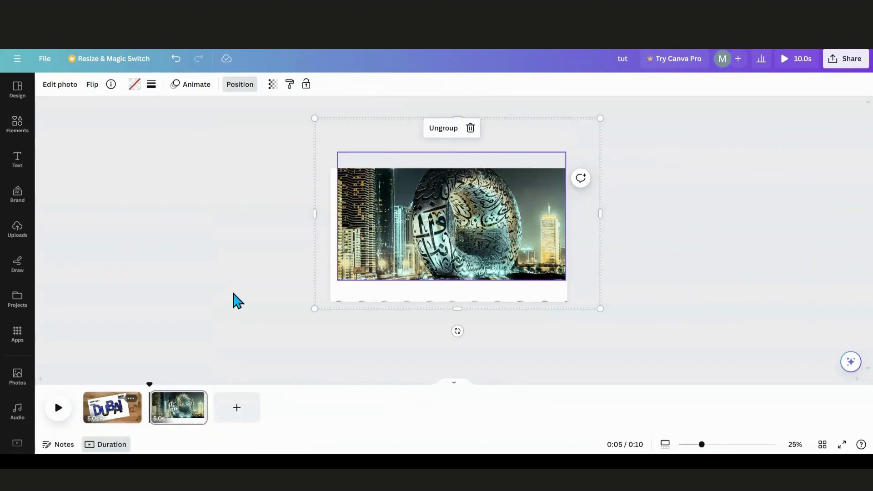
pyautogui.moveTo(320, 312); pyautogui.dragTo(271, 340)
pyautogui.moveTo(601, 339); pyautogui.dragTo(626, 352)
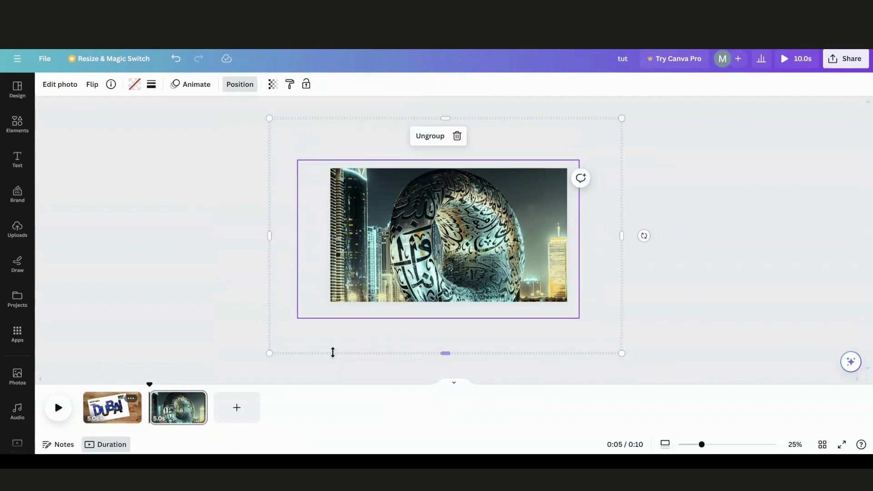
# Step: Add a Match & Move transition lasting 2.5 seconds between the postcard page and the enlarged stamp page
pyautogui.click(150, 416)
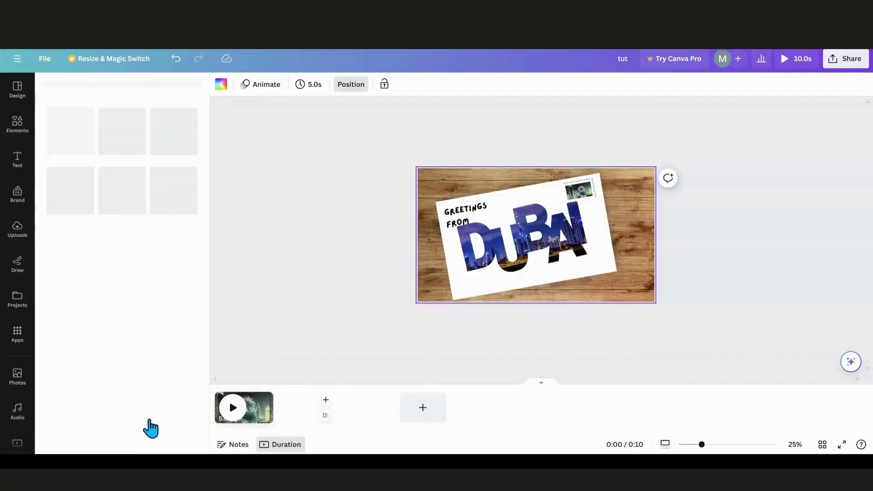
pyautogui.click(68, 273)
pyautogui.moveTo(66, 327); pyautogui.dragTo(203, 344)
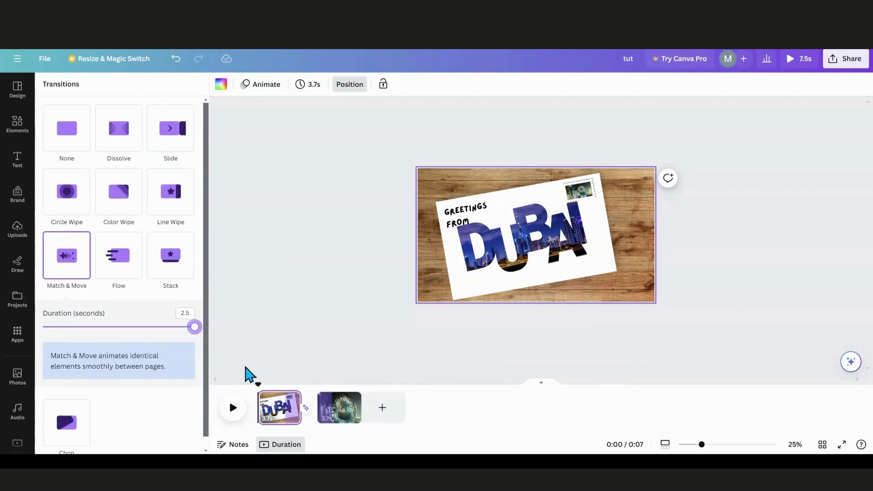
# Step: Play back the timeline from the first page to examine the zoom from the postcard into the stamp
pyautogui.click(274, 411)
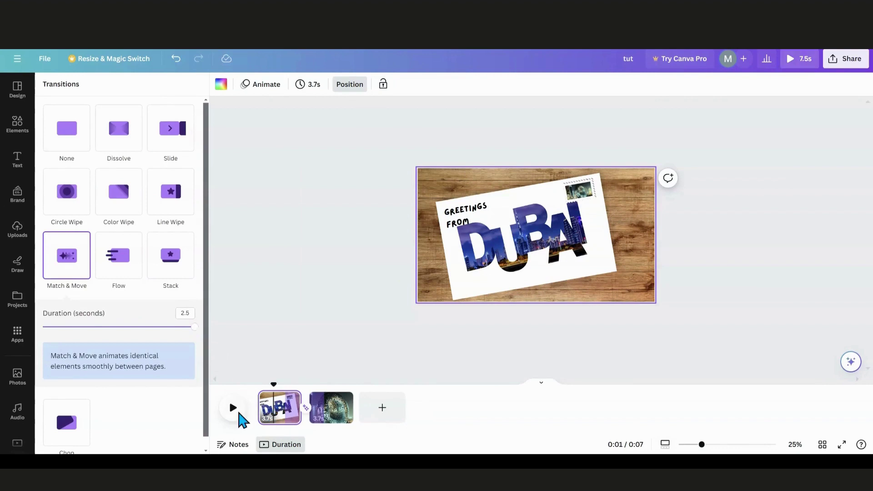
pyautogui.click(234, 412)
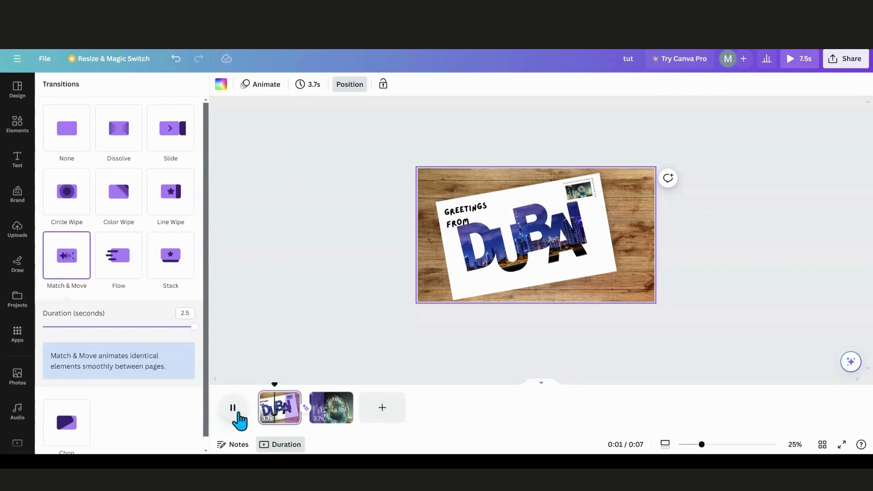
pyautogui.click(233, 409)
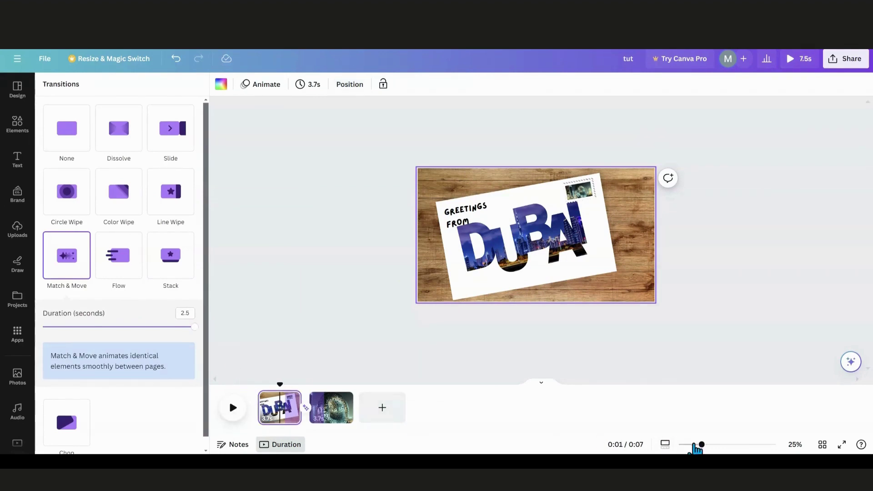
pyautogui.moveTo(700, 447); pyautogui.dragTo(718, 448)
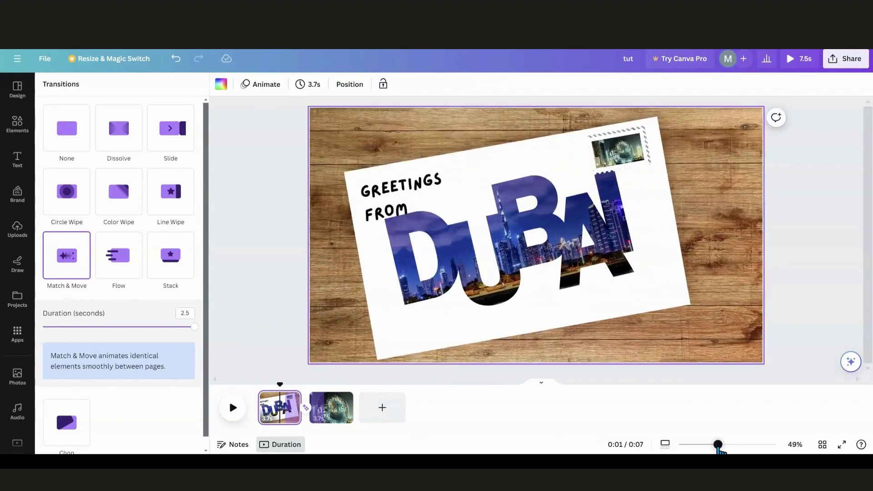
pyautogui.click(247, 271)
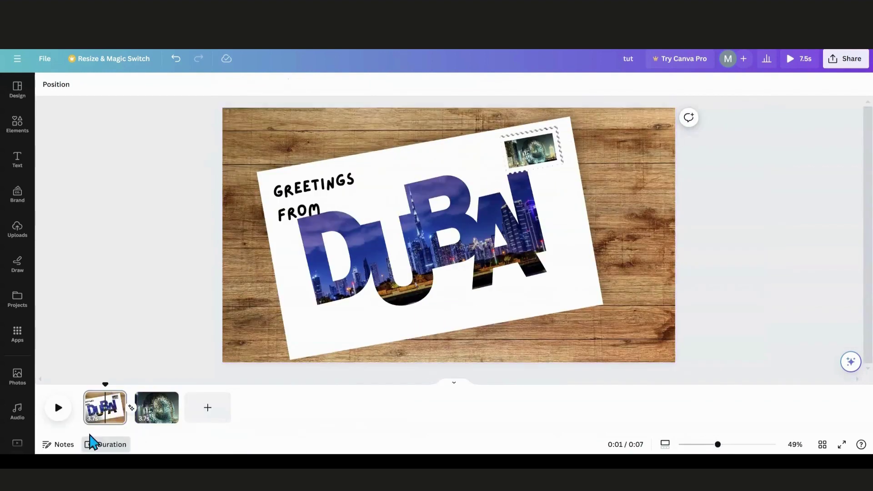
pyautogui.click(58, 408)
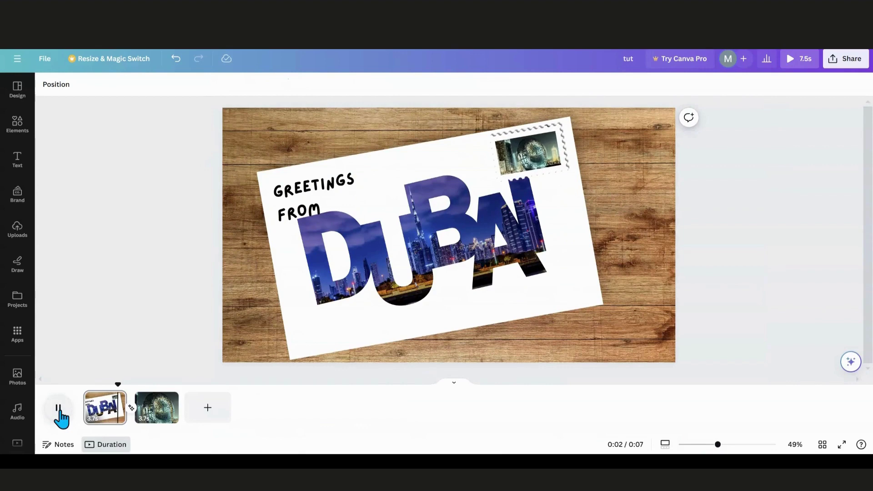
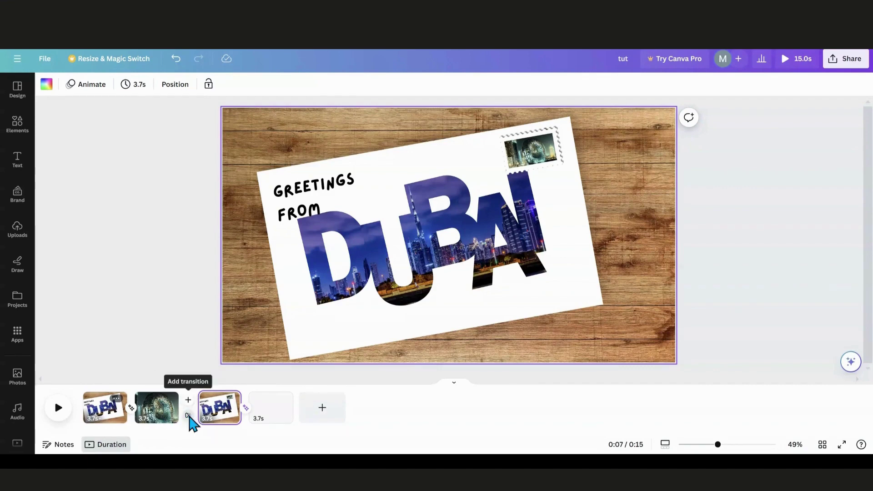
# Step: Add a Stack transition between the enlarged stamp page and the duplicated postcard page
pyautogui.click(188, 415)
pyautogui.click(162, 278)
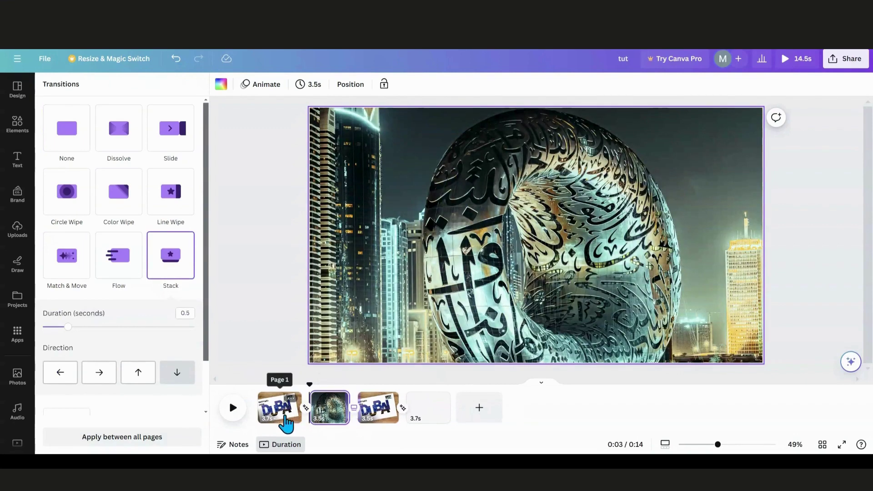
# Step: On the third page, move the stamp off the card to the upper-right corner of the wooden background
pyautogui.click(382, 425)
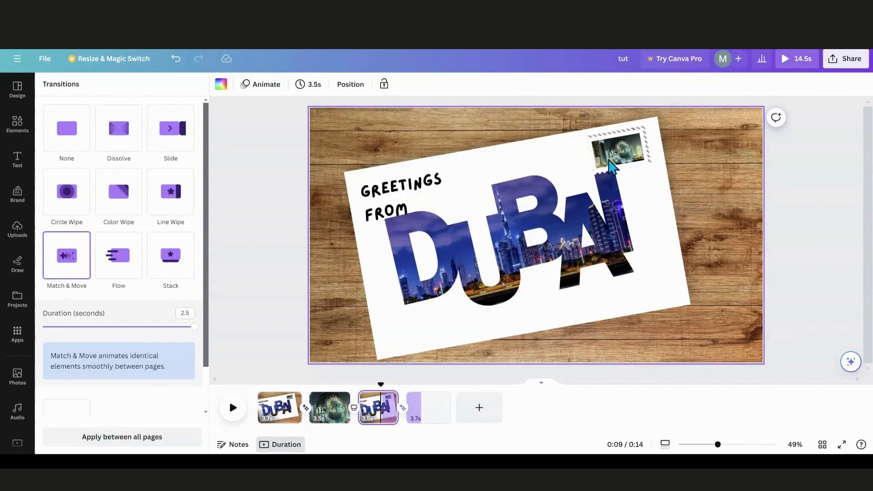
pyautogui.click(612, 168)
pyautogui.moveTo(534, 152); pyautogui.dragTo(647, 138)
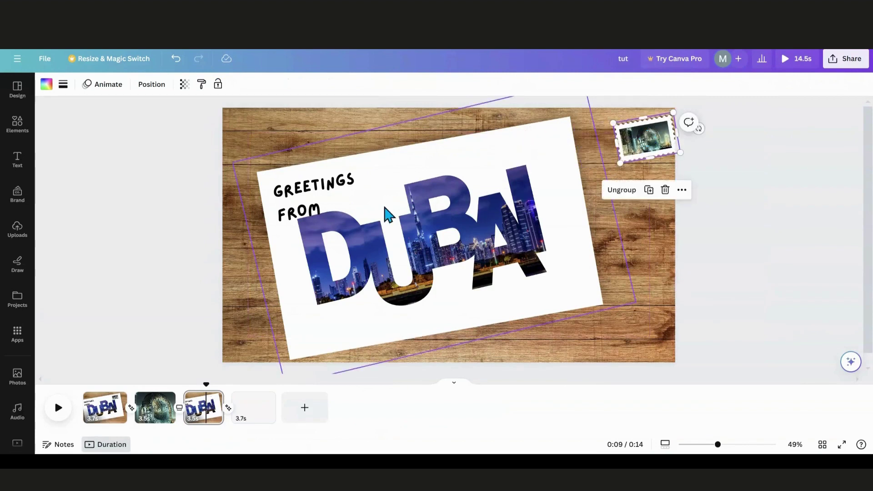
# Step: Rotate the third page's postcard clockwise until the DUBAI letters stand upright, and ungroup its parts
pyautogui.click(465, 288)
pyautogui.moveTo(464, 366); pyautogui.dragTo(436, 373)
pyautogui.click(409, 144)
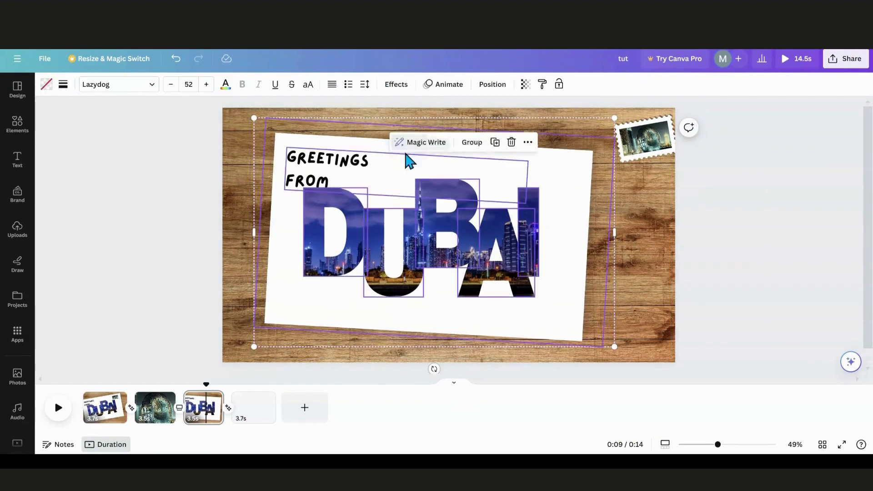
pyautogui.click(217, 173)
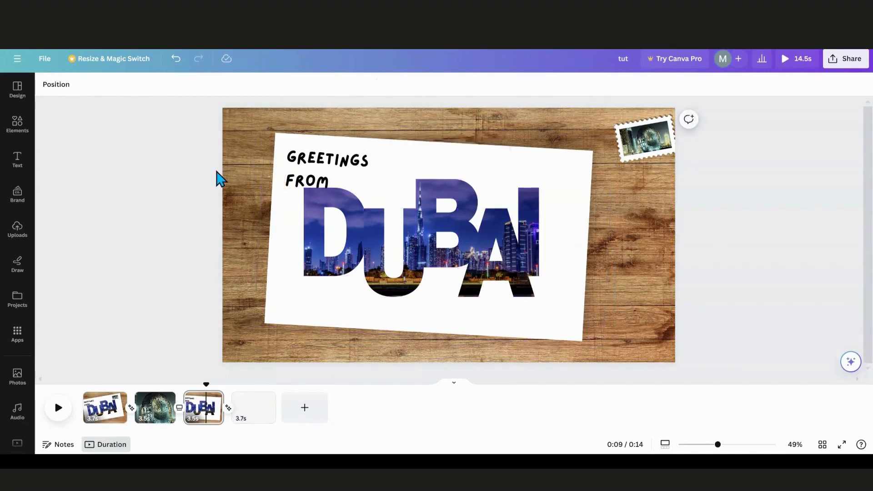
# Step: Delete the GREETINGS FROM text and all five DUBAI letters from the third page, and straighten the blank card
pyautogui.click(66, 96)
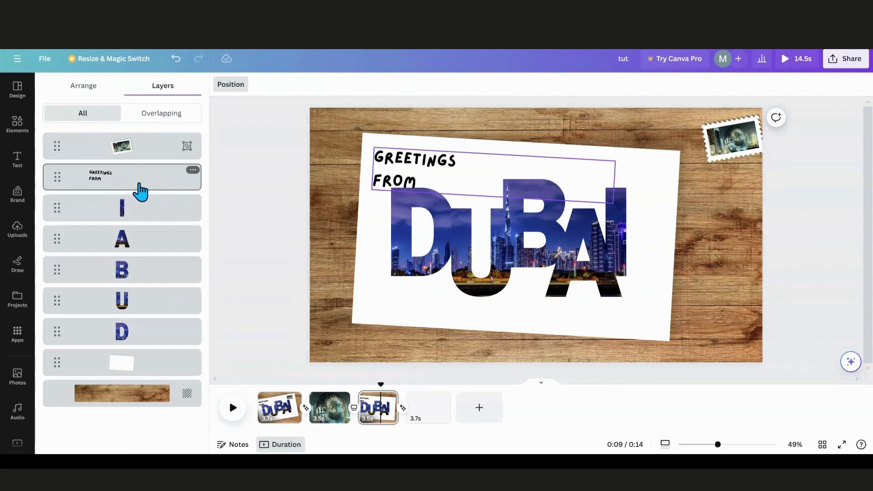
pyautogui.click(140, 191)
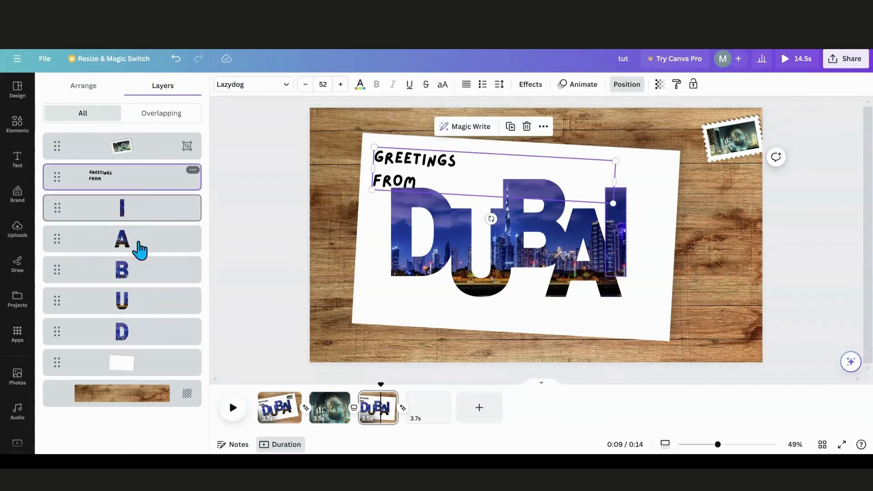
pyautogui.keyDown('shift'); pyautogui.click(158, 336); pyautogui.keyUp('shift')
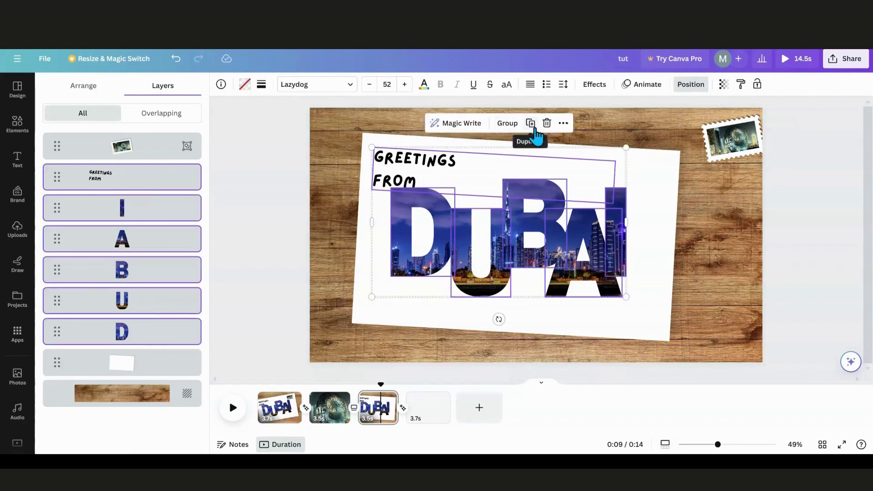
pyautogui.click(546, 123)
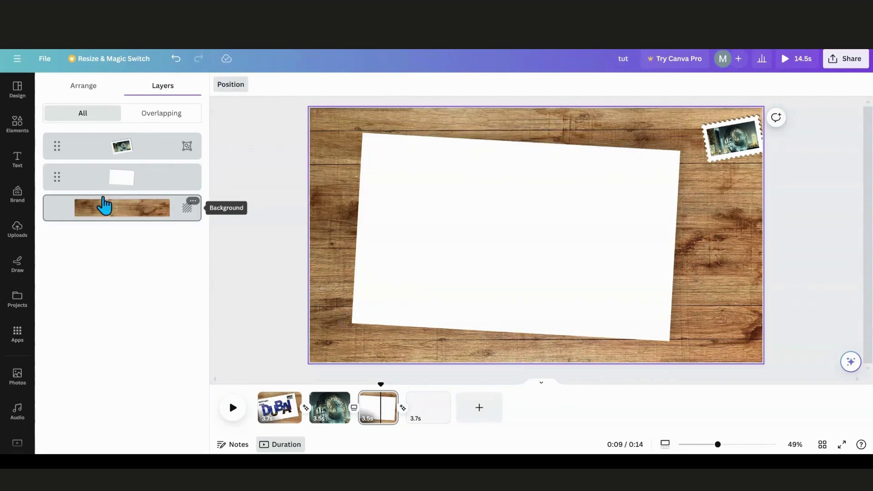
pyautogui.click(476, 262)
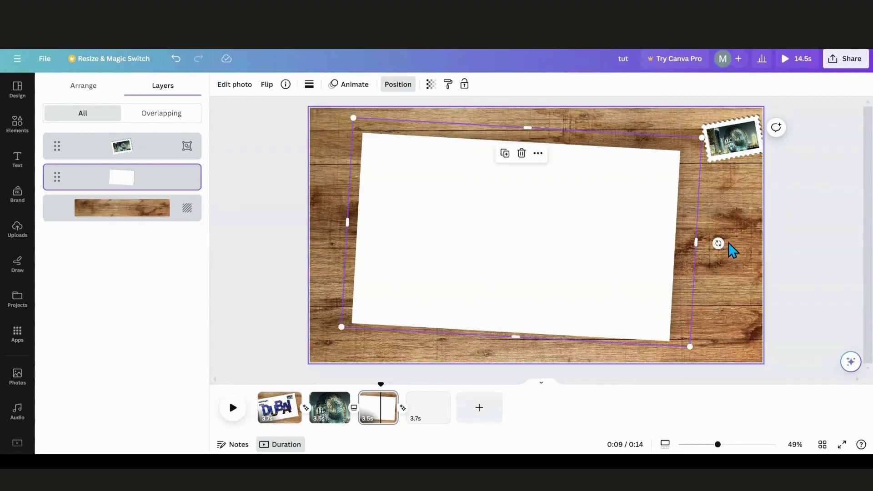
pyautogui.moveTo(718, 243)
pyautogui.mouseDown()
pyautogui.moveTo(721, 224)
pyautogui.moveTo(719, 231)
pyautogui.mouseUp()
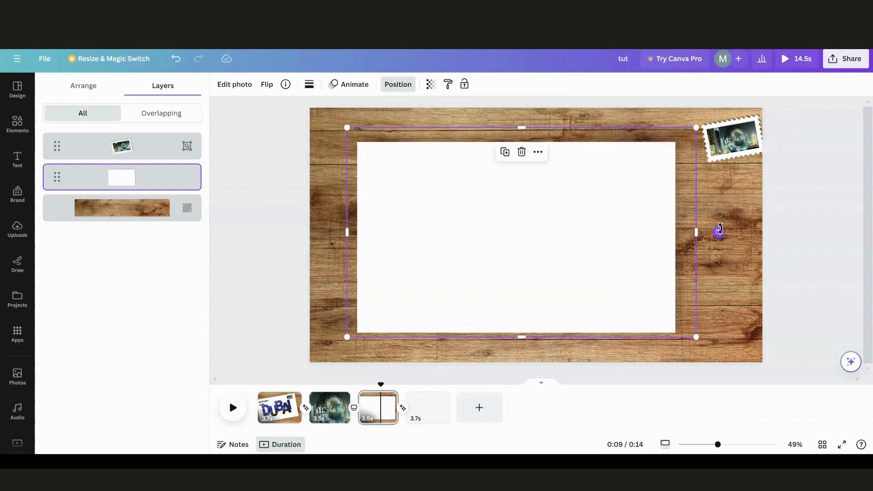
# Step: Search the elements for "ranch" photos and add the wooden ranch gate with the hanging skull to the page
pyautogui.click(18, 134)
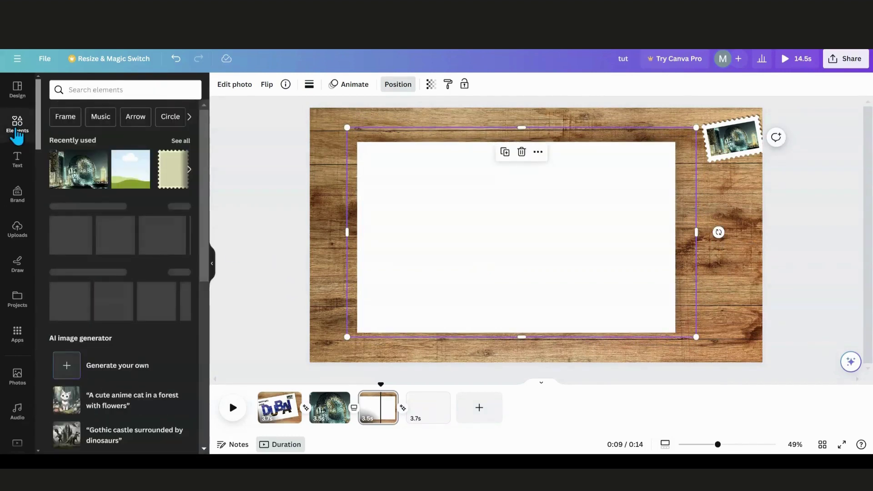
pyautogui.scroll(-5, 79, 221)
pyautogui.scroll(-3, 78, 222)
pyautogui.scroll(7, 79, 221)
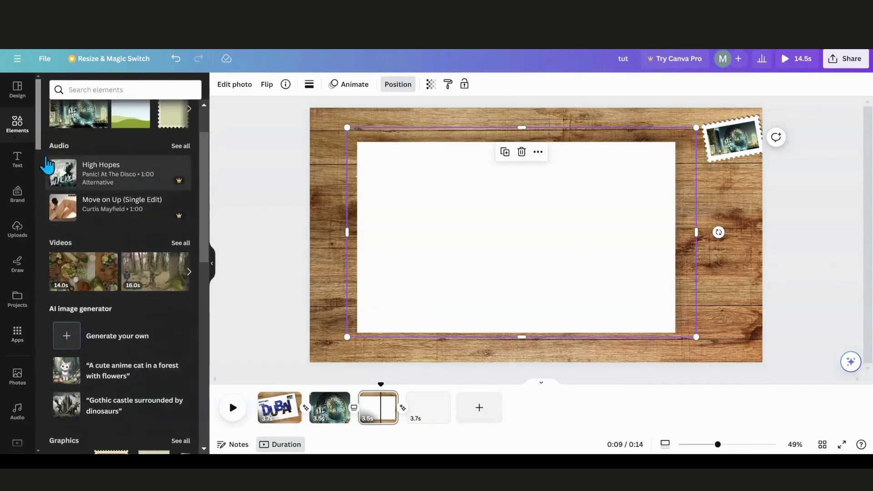
pyautogui.click(79, 91)
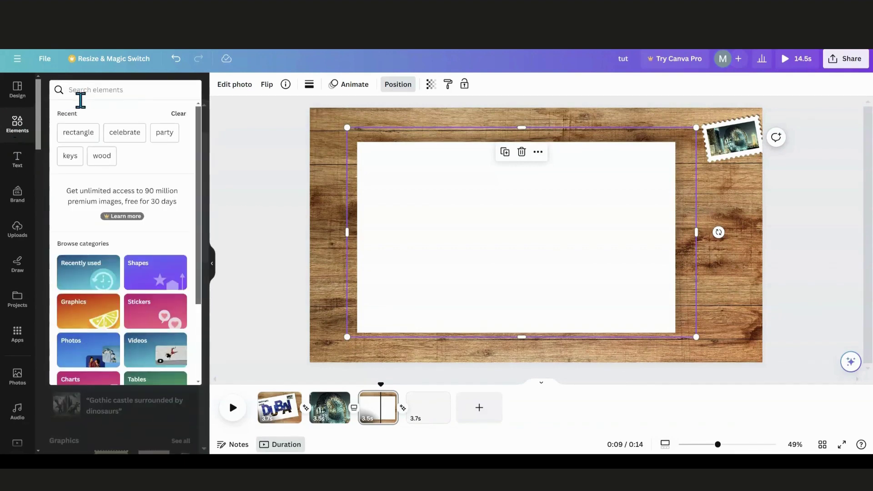
pyautogui.write('ranch')
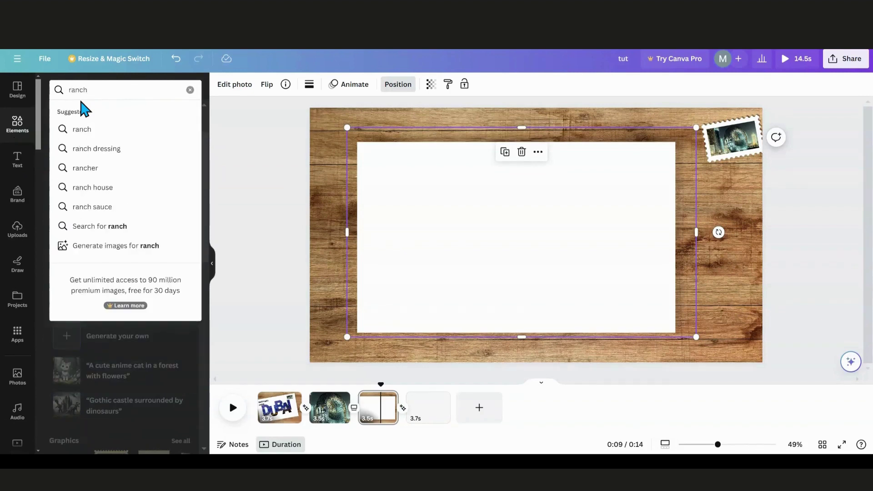
pyautogui.press('Return')
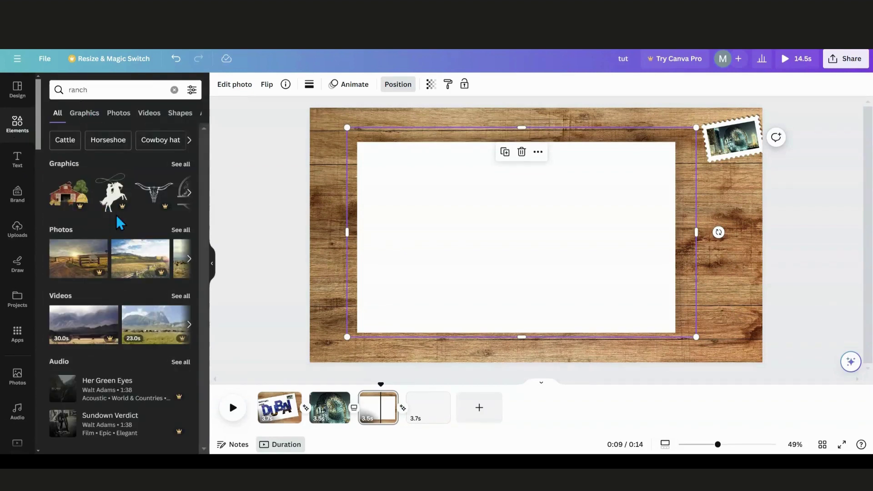
pyautogui.click(177, 231)
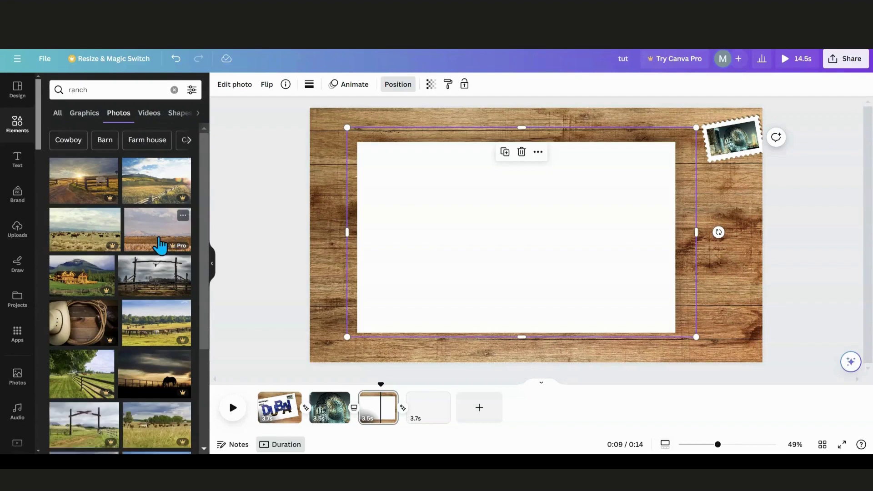
pyautogui.click(157, 286)
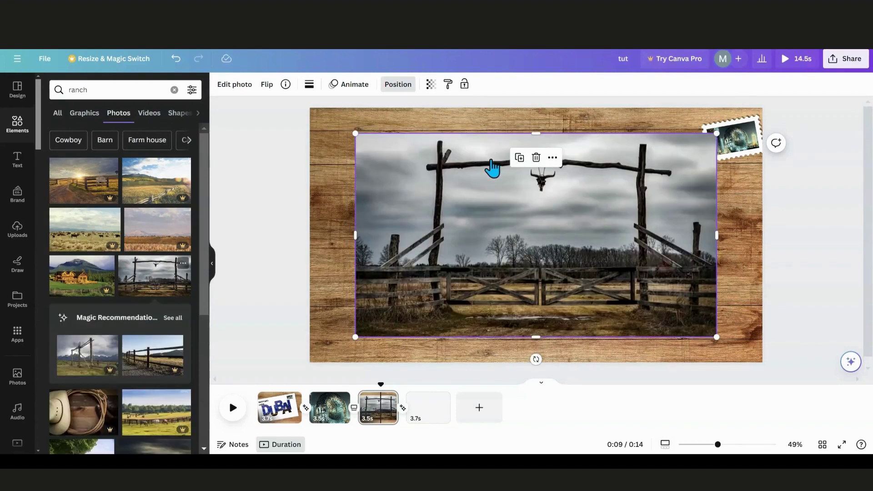
# Step: Resize and position the ranch gate photo on the blank card, leaving a narrow white border around it
pyautogui.moveTo(356, 133); pyautogui.dragTo(377, 145)
pyautogui.moveTo(717, 340); pyautogui.dragTo(685, 319)
pyautogui.moveTo(572, 241); pyautogui.dragTo(559, 243)
pyautogui.moveTo(517, 321); pyautogui.dragTo(519, 326)
pyautogui.click(316, 232)
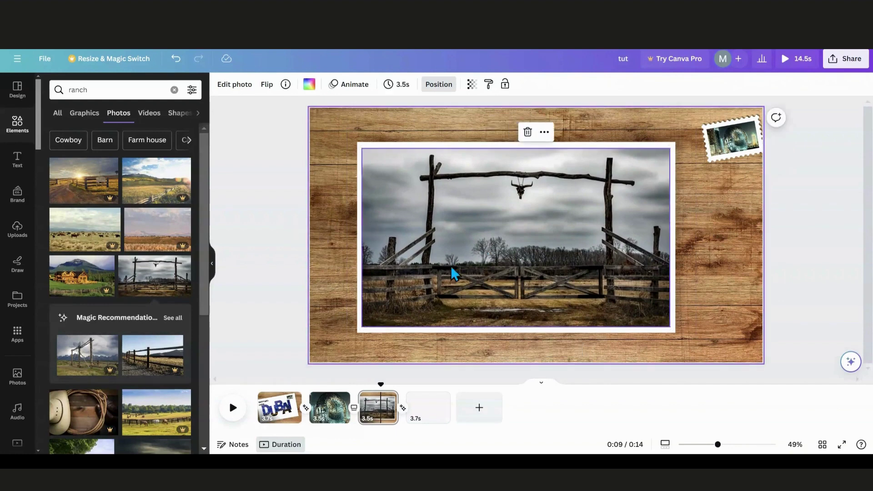
# Step: Bring the stamp in front of the ranch gate photo, straighten it and place it in the card's upper right corner
pyautogui.click(726, 150)
pyautogui.moveTo(726, 150); pyautogui.dragTo(635, 184)
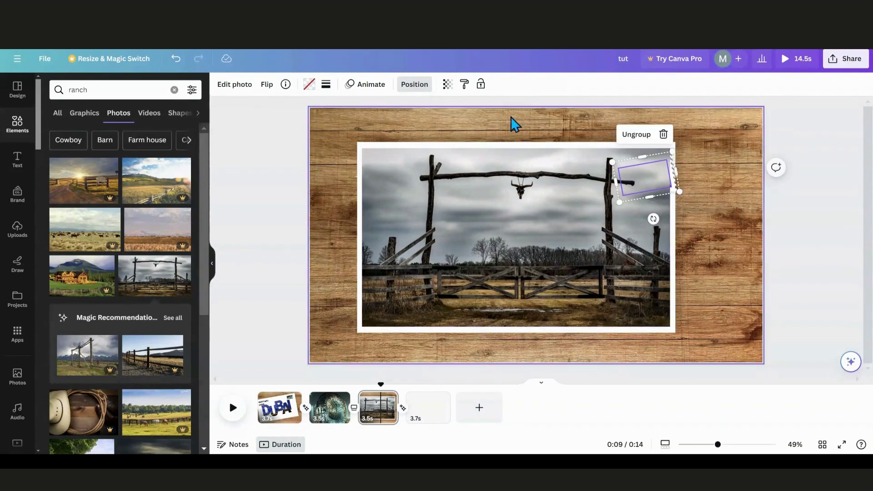
pyautogui.click(411, 86)
pyautogui.moveTo(146, 179); pyautogui.dragTo(142, 140)
pyautogui.moveTo(650, 191); pyautogui.dragTo(636, 224)
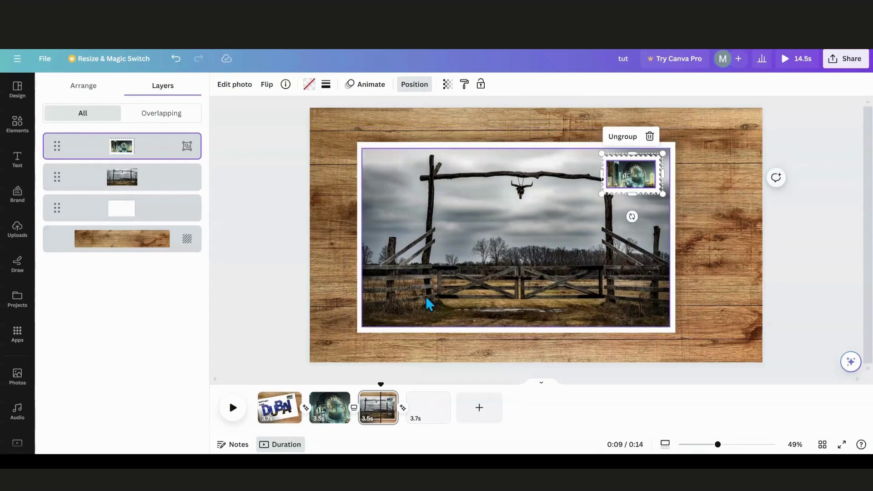
# Step: Search the elements for "ranch" photos and fill the stamp with the picture of grazing horses before the mountains
pyautogui.click(17, 137)
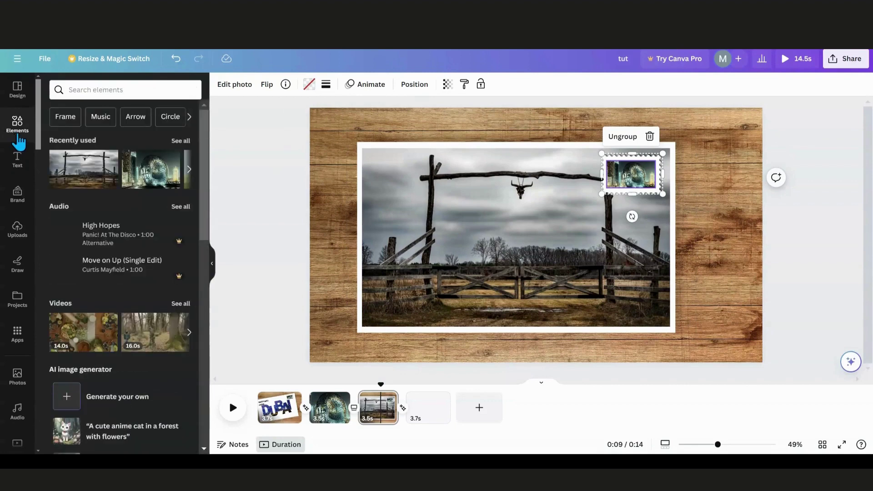
pyautogui.click(79, 89)
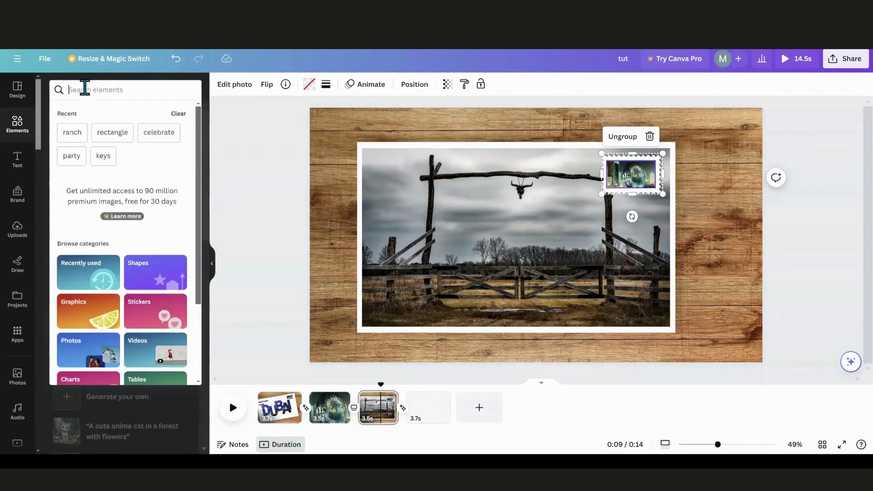
pyautogui.click(73, 139)
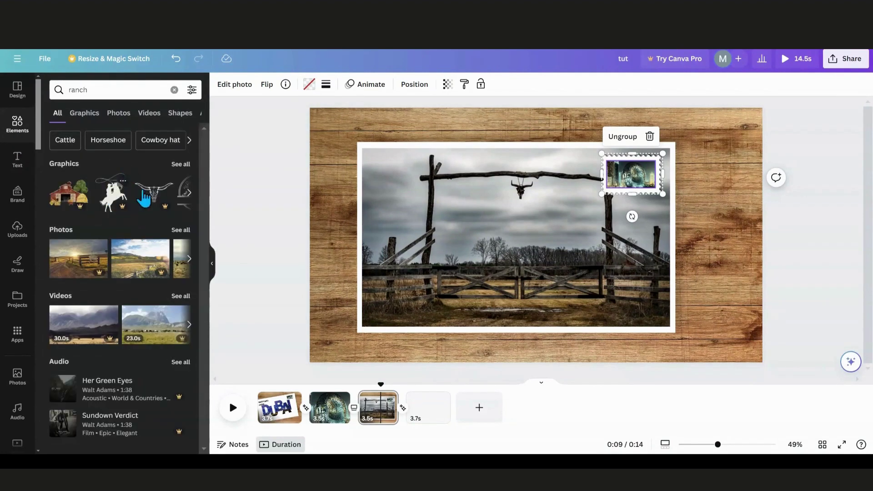
pyautogui.click(177, 166)
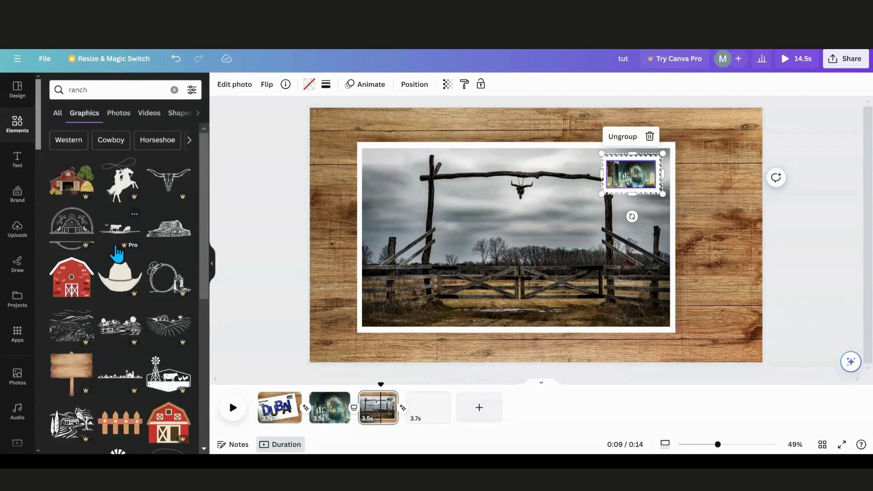
pyautogui.click(118, 114)
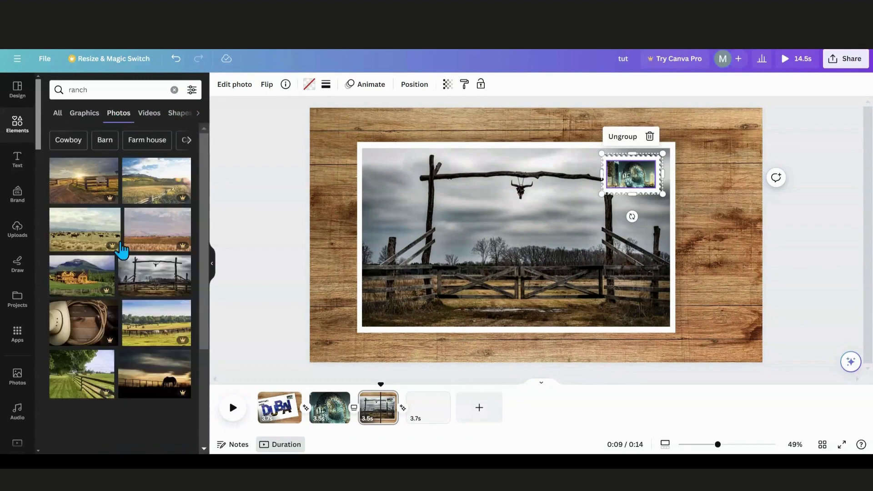
pyautogui.scroll(-3, 123, 309)
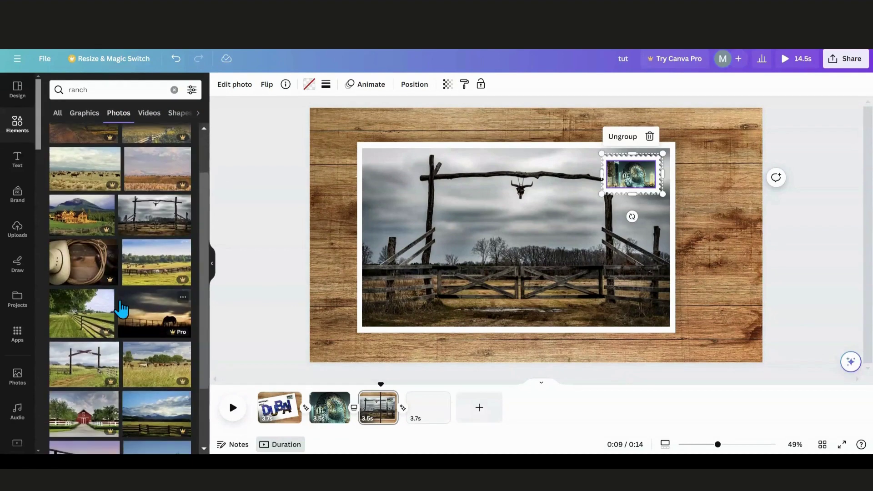
pyautogui.scroll(-2, 123, 305)
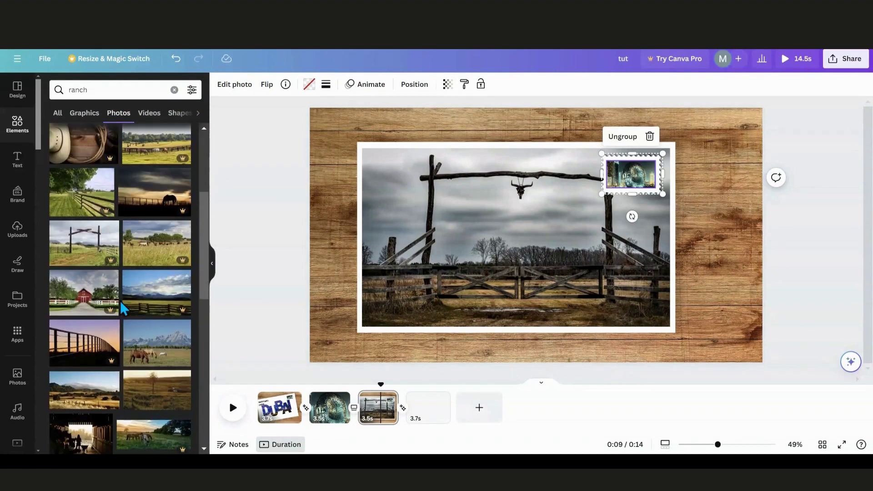
pyautogui.moveTo(148, 347); pyautogui.dragTo(626, 194)
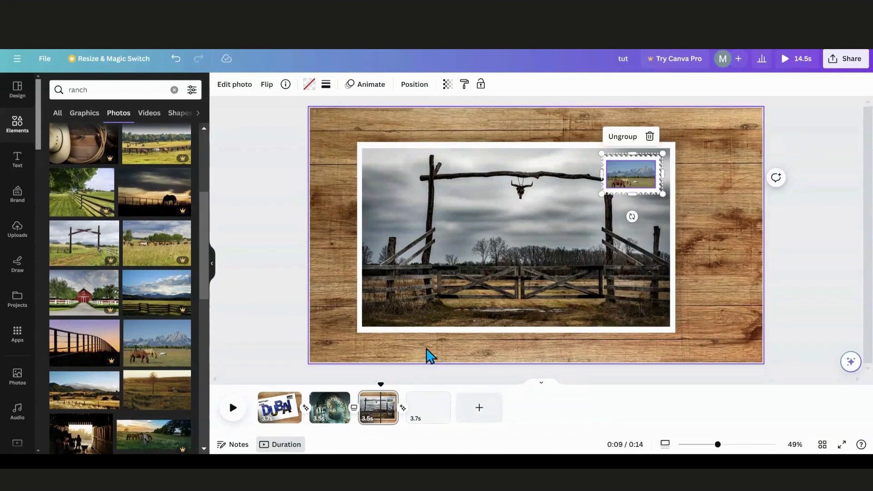
# Step: Select the white card, ranch gate photo and stamp together and tilt them slightly clockwise
pyautogui.moveTo(329, 129); pyautogui.dragTo(708, 310)
pyautogui.moveTo(526, 366); pyautogui.dragTo(501, 358)
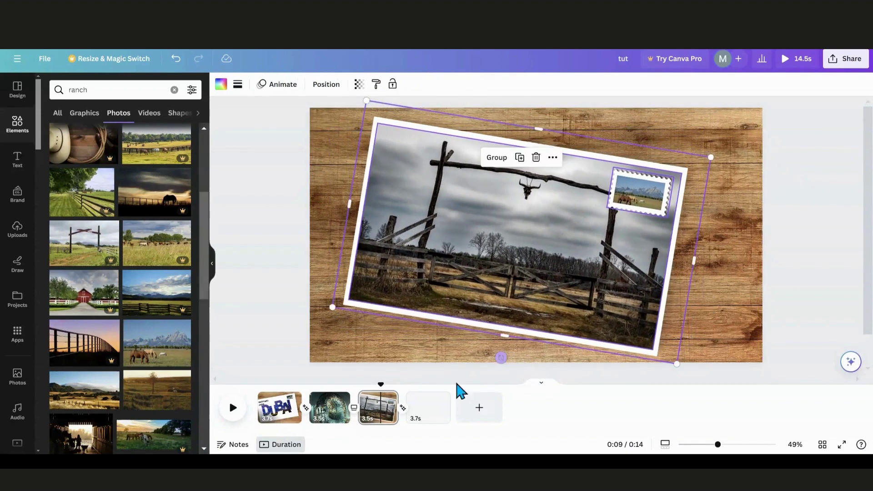
# Step: Delete the blank fourth page and duplicate the ranch postcard page in its place
pyautogui.rightClick(438, 407)
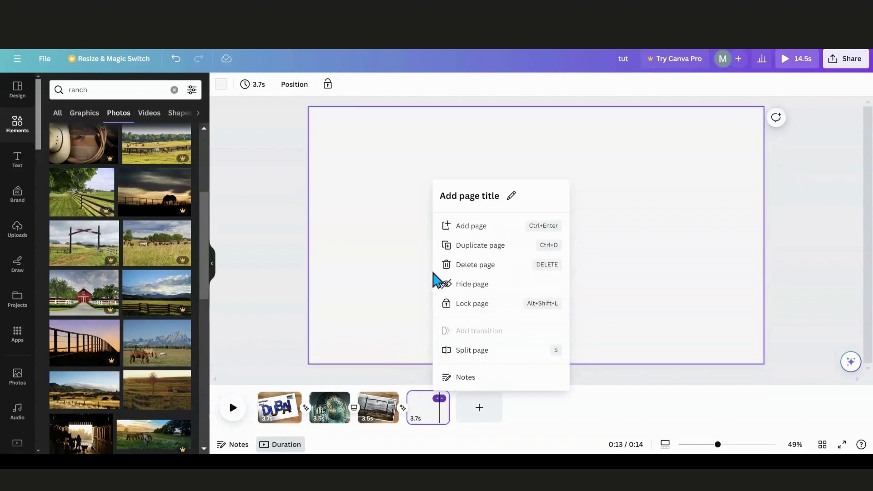
pyautogui.click(459, 265)
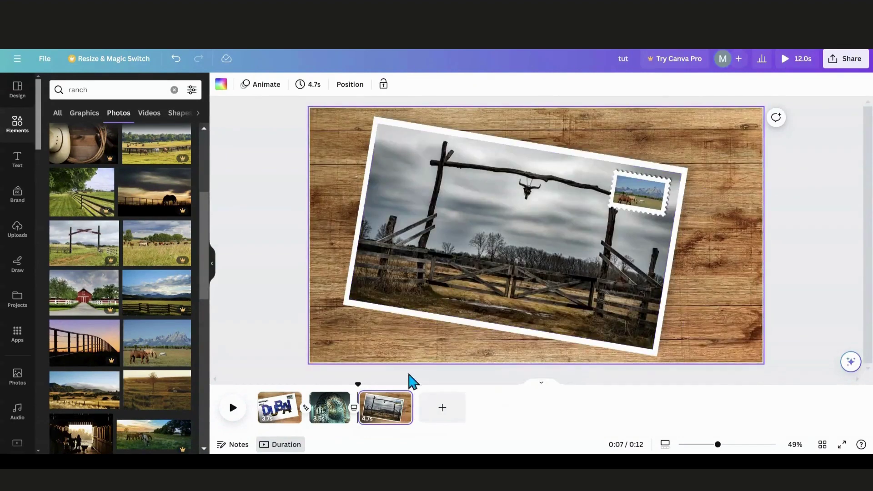
pyautogui.rightClick(403, 407)
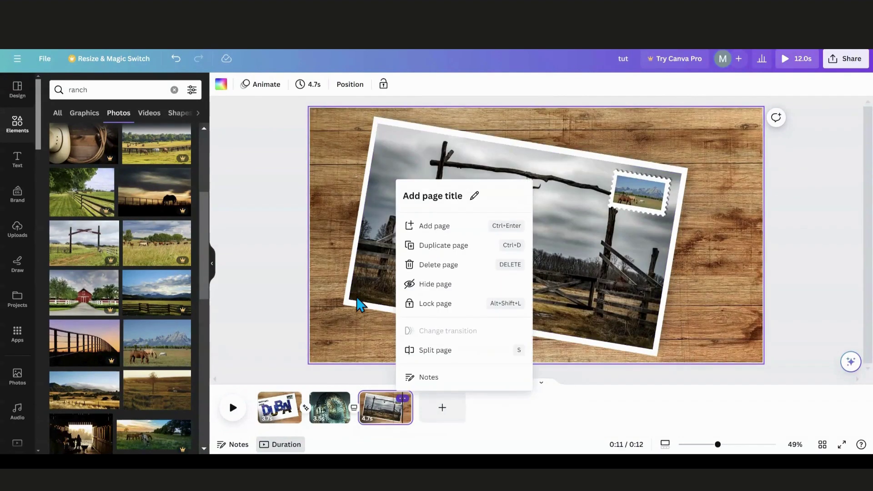
pyautogui.click(433, 248)
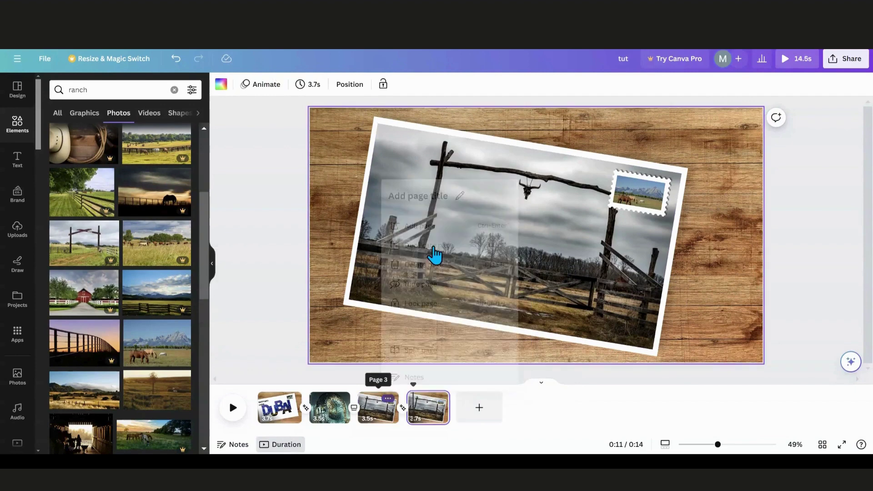
pyautogui.click(657, 201)
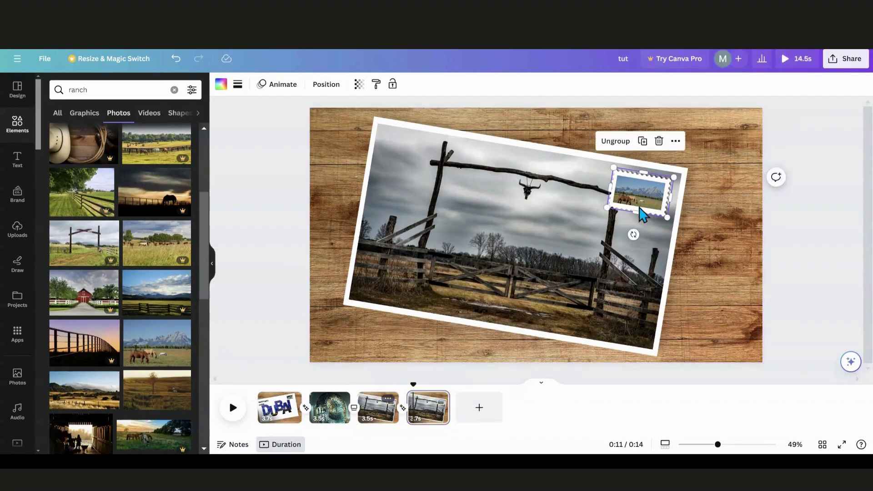
pyautogui.click(633, 235)
pyautogui.moveTo(643, 250); pyautogui.dragTo(644, 251)
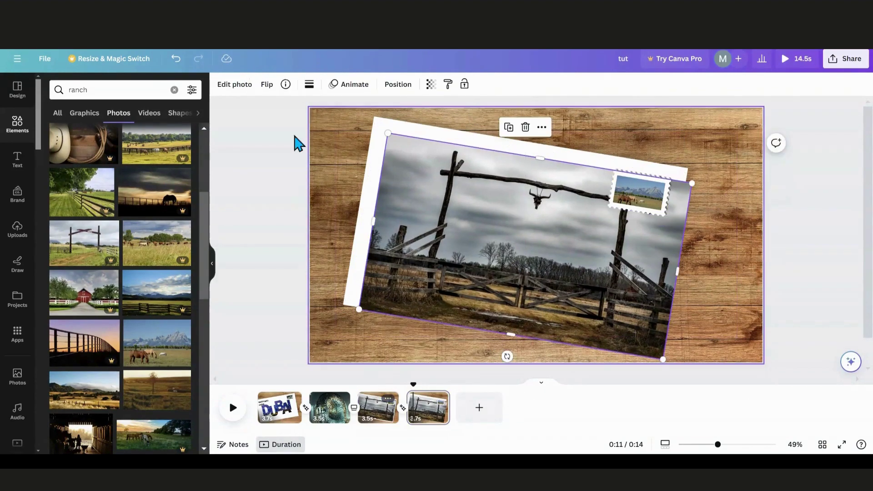
pyautogui.click(182, 68)
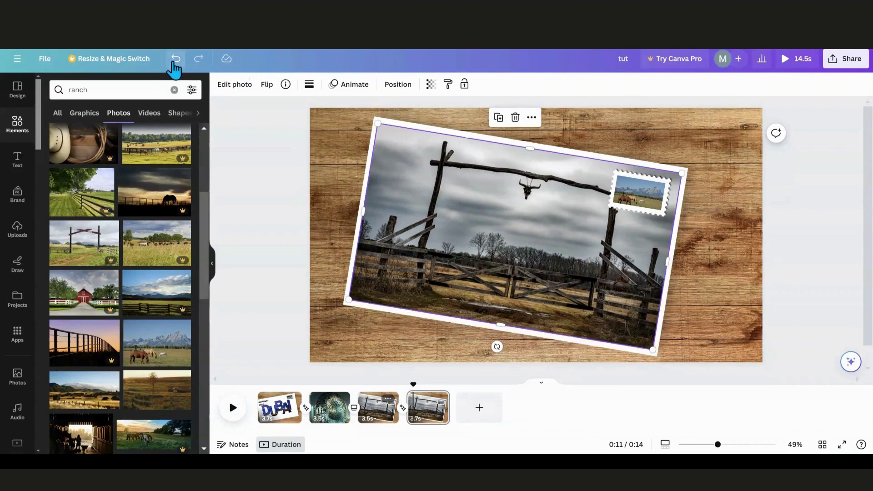
# Step: Straighten the stamp on the duplicated page and enlarge it until its horse photo covers the whole page
pyautogui.click(653, 193)
pyautogui.moveTo(634, 235); pyautogui.dragTo(641, 241)
pyautogui.moveTo(610, 213); pyautogui.dragTo(380, 364)
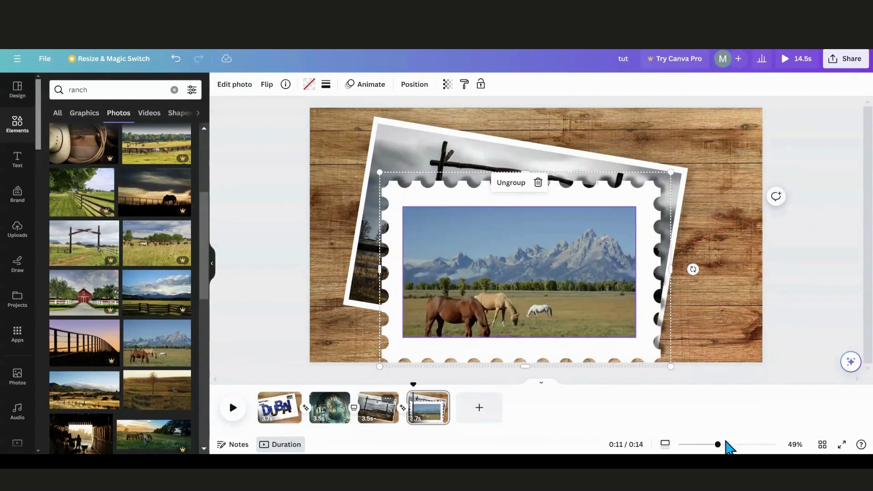
pyautogui.moveTo(718, 445); pyautogui.dragTo(705, 444)
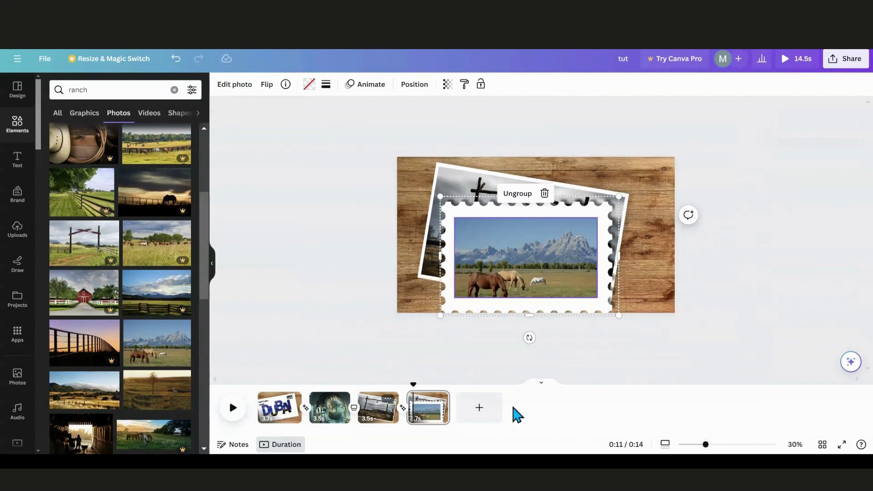
pyautogui.click(213, 272)
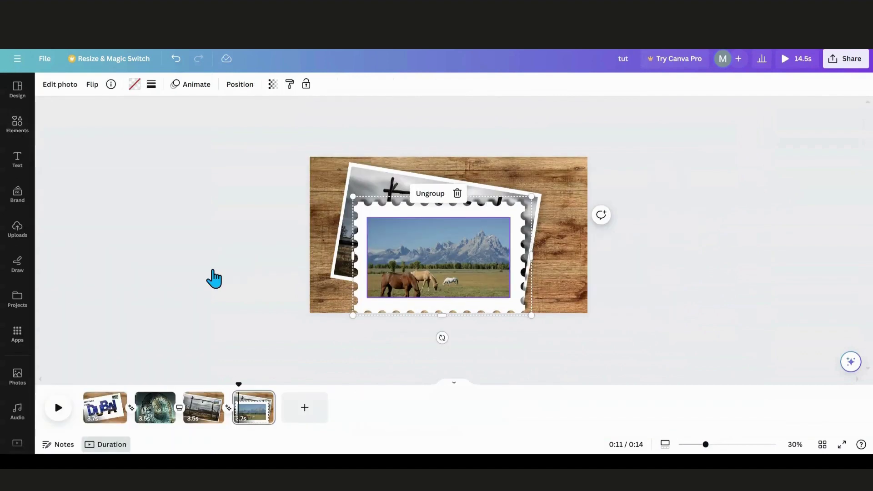
pyautogui.moveTo(353, 196); pyautogui.dragTo(266, 157)
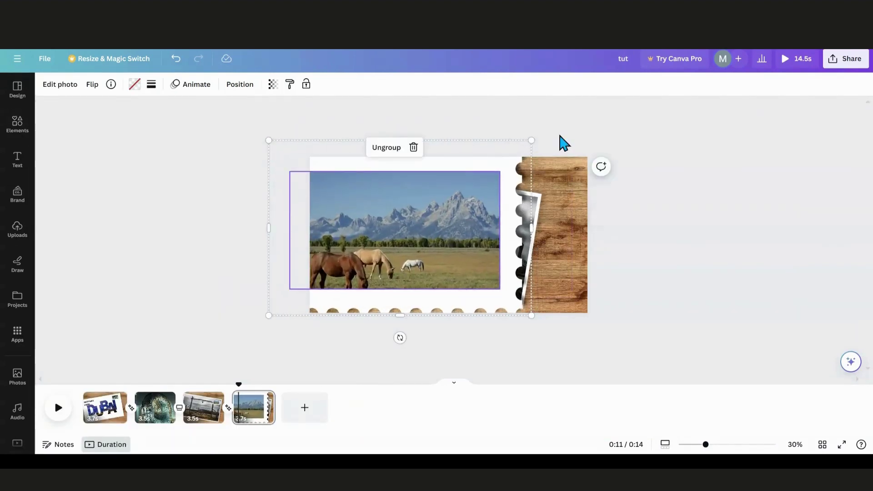
pyautogui.moveTo(530, 137); pyautogui.dragTo(702, 113)
pyautogui.moveTo(502, 236); pyautogui.dragTo(500, 258)
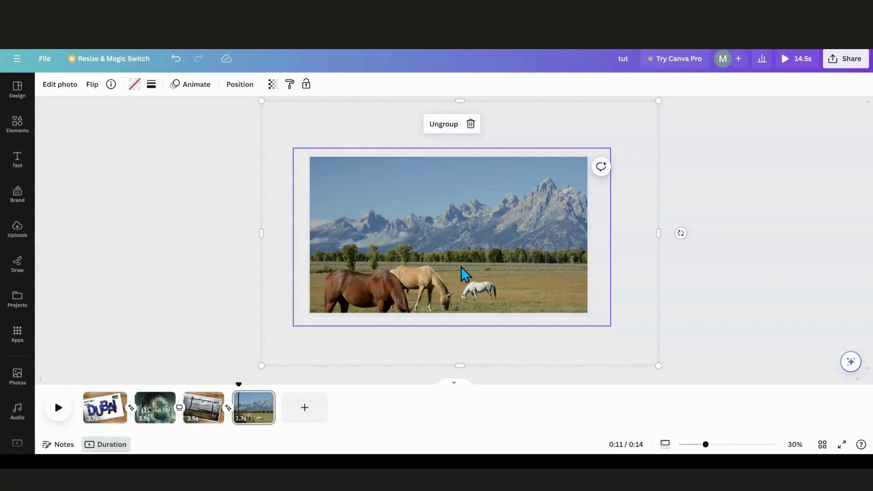
# Step: Set the Dubai postcard page's timing to 2.8 s and apply it to all four pages
pyautogui.click(100, 412)
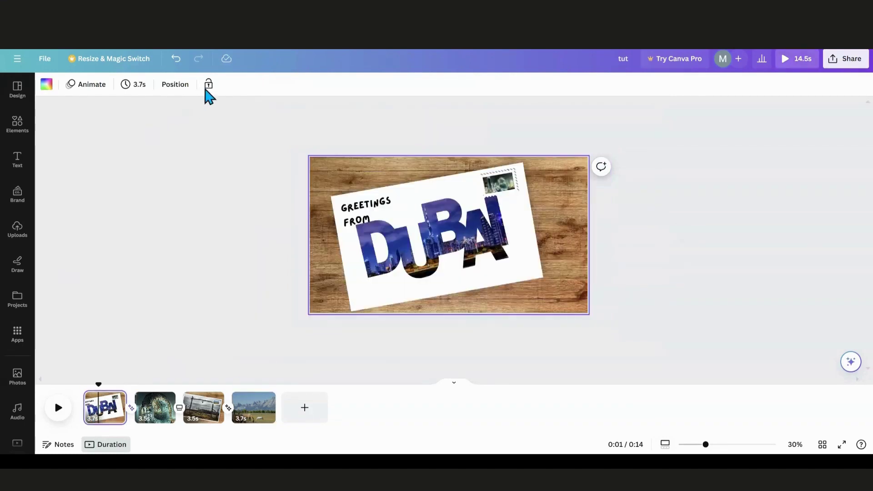
pyautogui.click(138, 85)
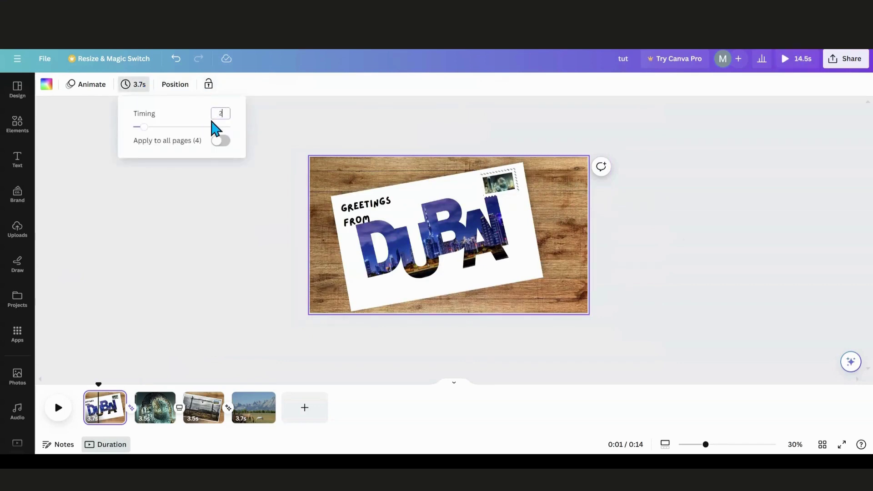
pyautogui.press('Return')
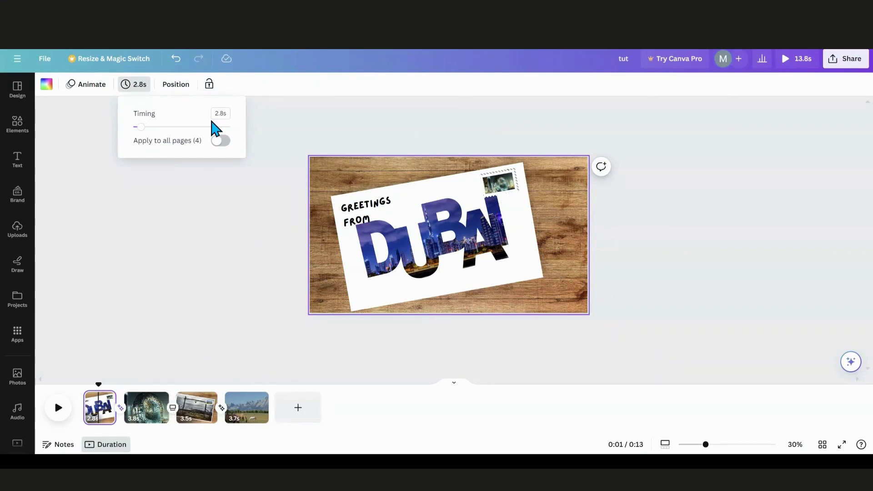
pyautogui.click(220, 141)
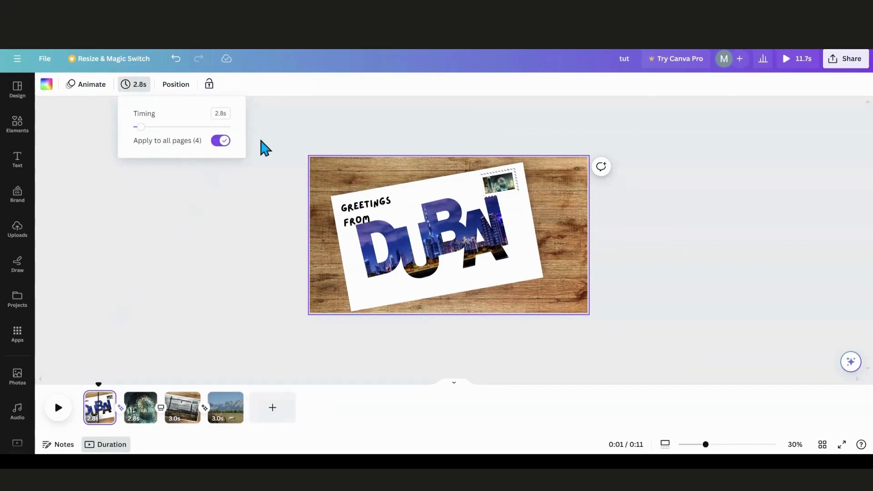
pyautogui.click(222, 143)
pyautogui.click(223, 142)
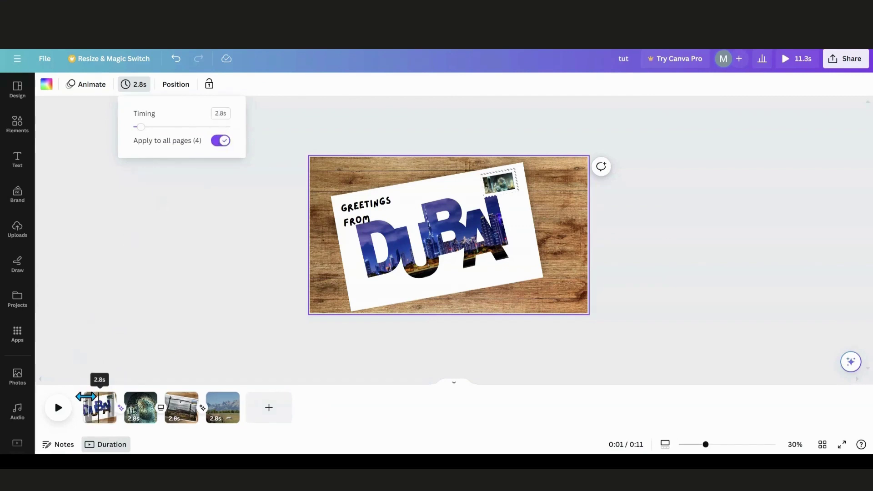
# Step: Play the video from the first page to check the zoom transitions through all four pages
pyautogui.click(64, 411)
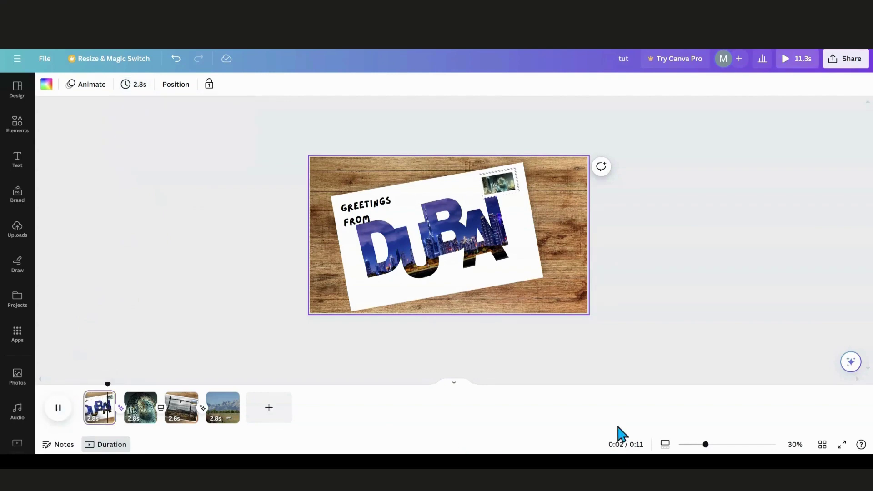
pyautogui.moveTo(705, 444); pyautogui.dragTo(720, 445)
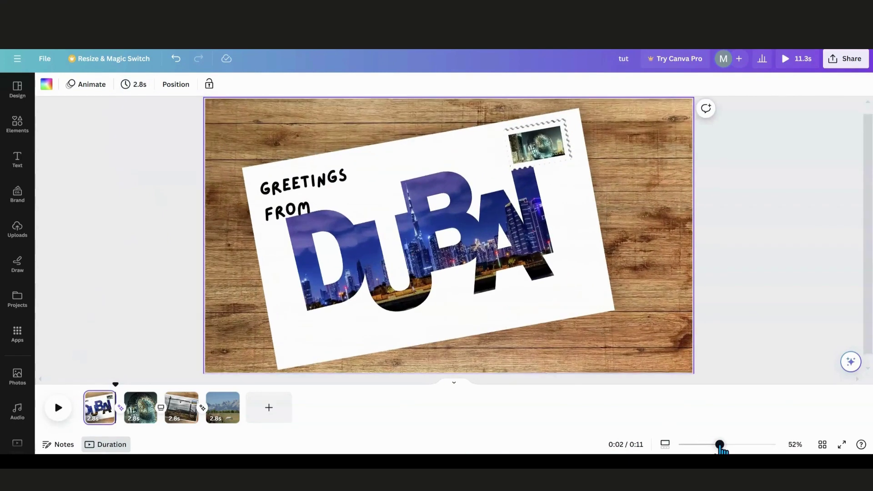
pyautogui.click(97, 417)
pyautogui.click(68, 416)
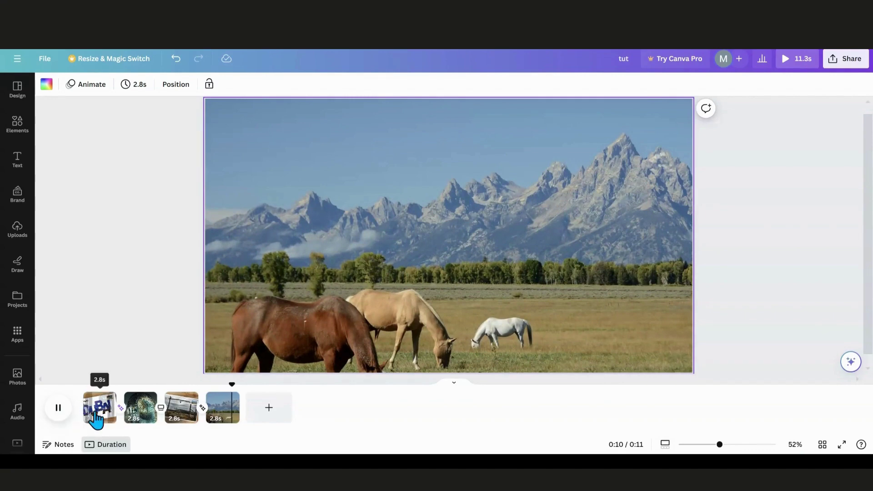
pyautogui.click(59, 412)
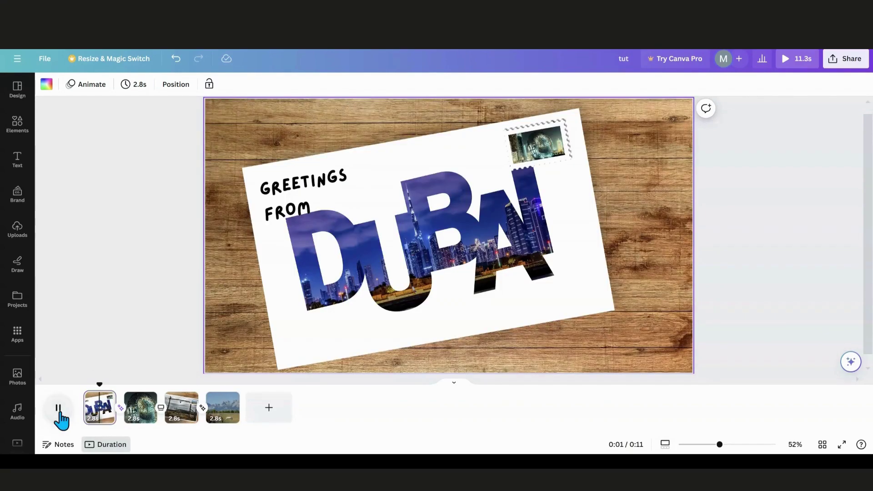